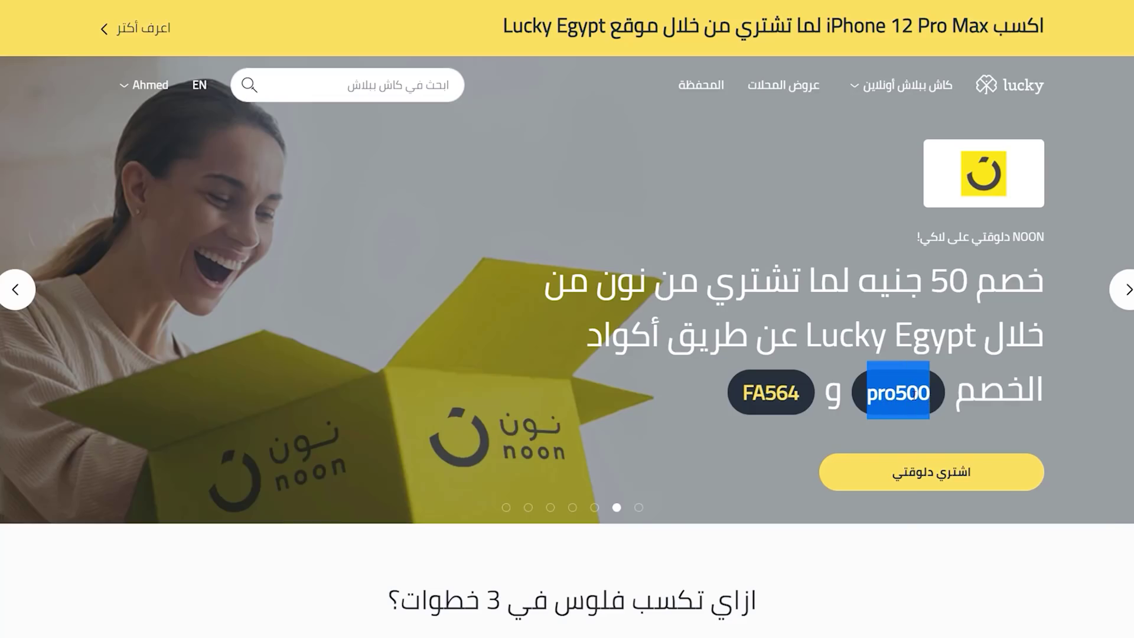
Step: Copy the pro500 discount code from the Lucky Egypt noon banner and open the noon offer
right_click(914, 395)
click(939, 406)
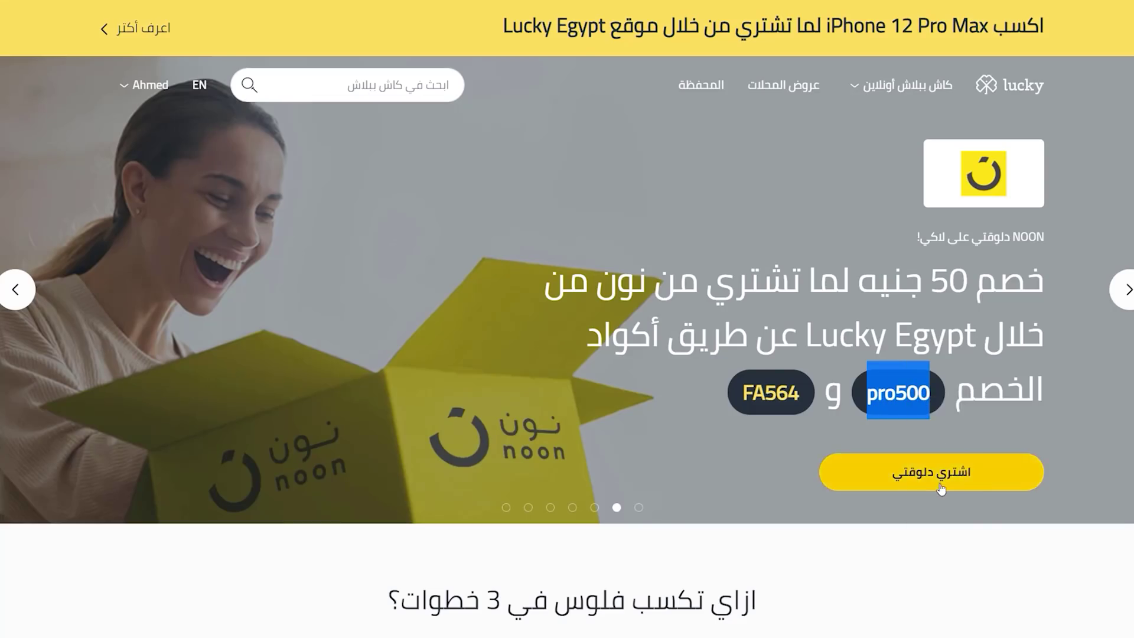
click(931, 471)
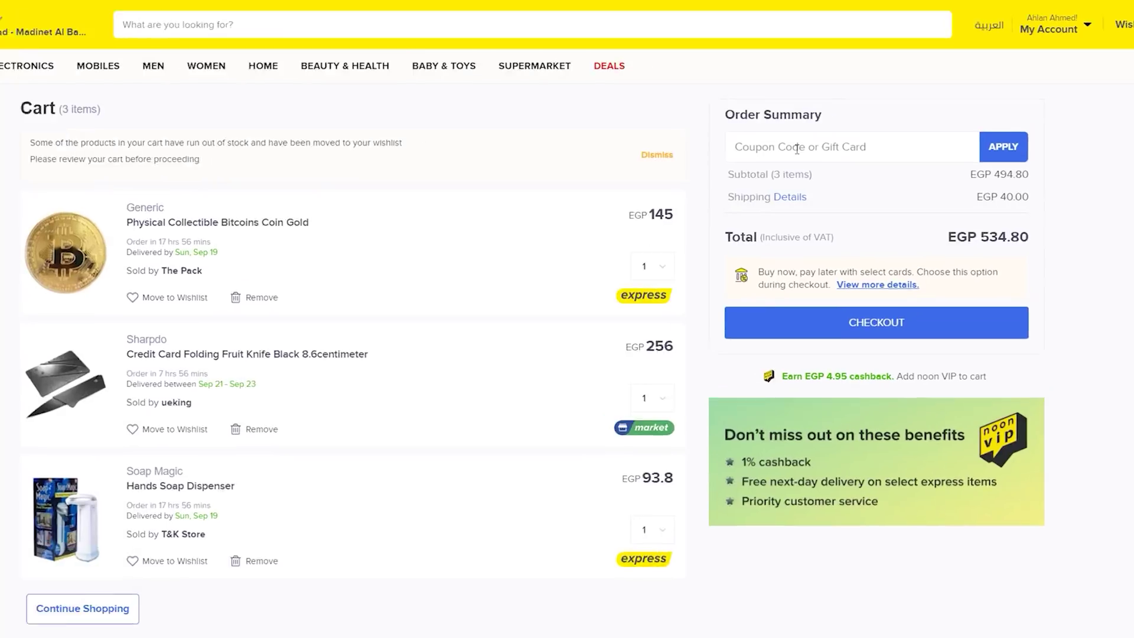
Step: Paste the pro500 code as the coupon in the noon cart's order summary and highlight the order total
right_click(797, 149)
click(839, 266)
drag(949, 236, 1028, 239)
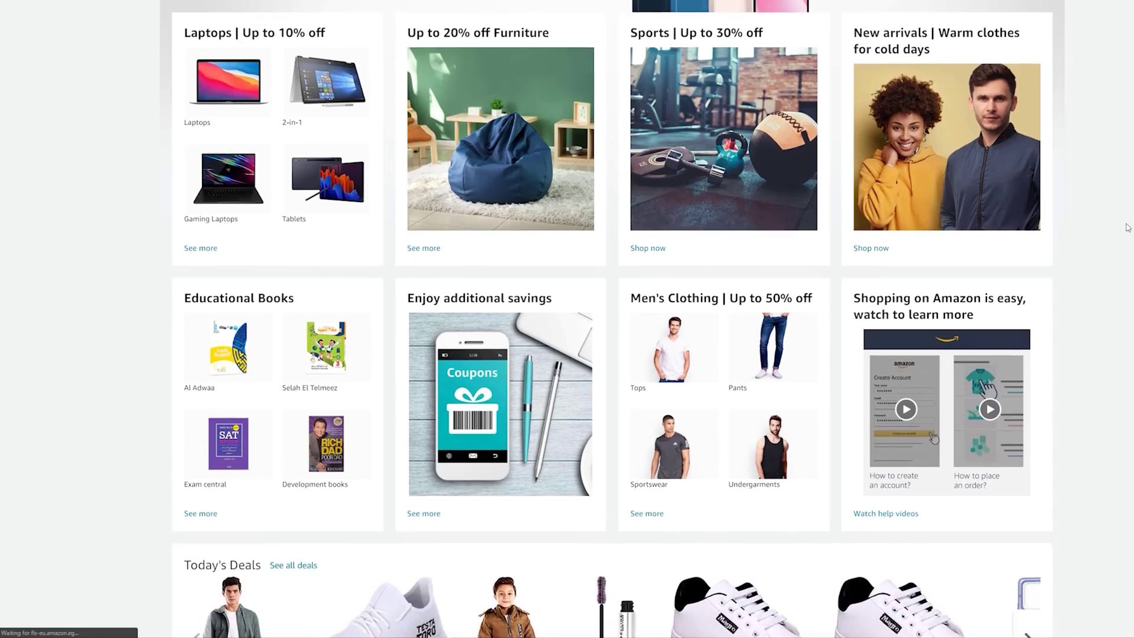
Step: Browse the Amazon home page offers and open the iPhone 13 promotion
scroll(1125, 225, down, 2)
scroll(1110, 221, up, 8)
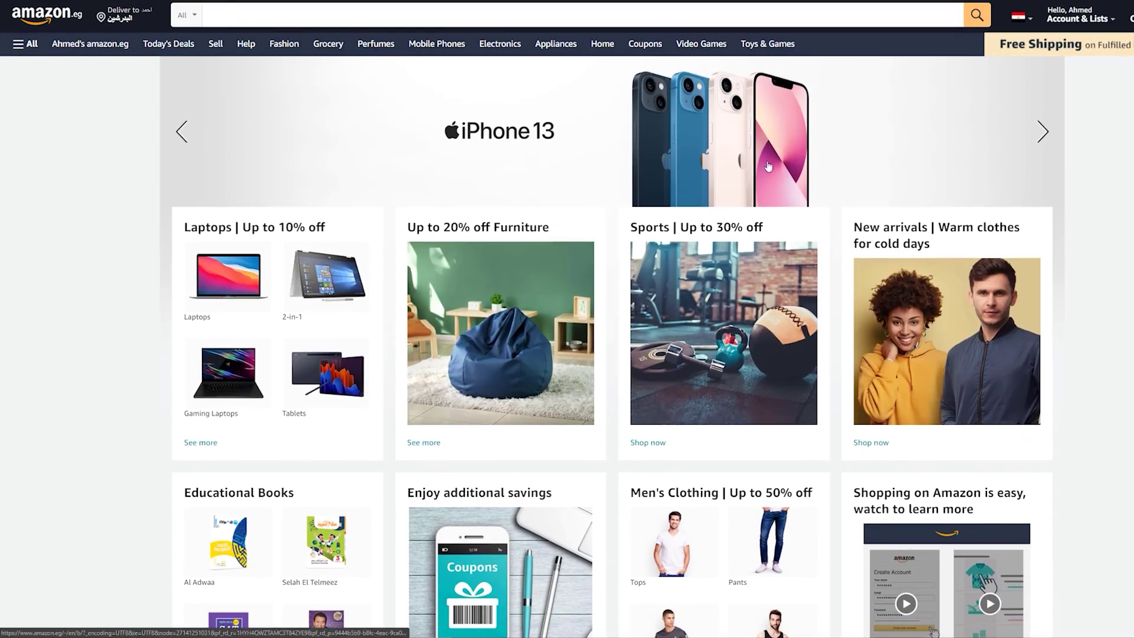
click(758, 162)
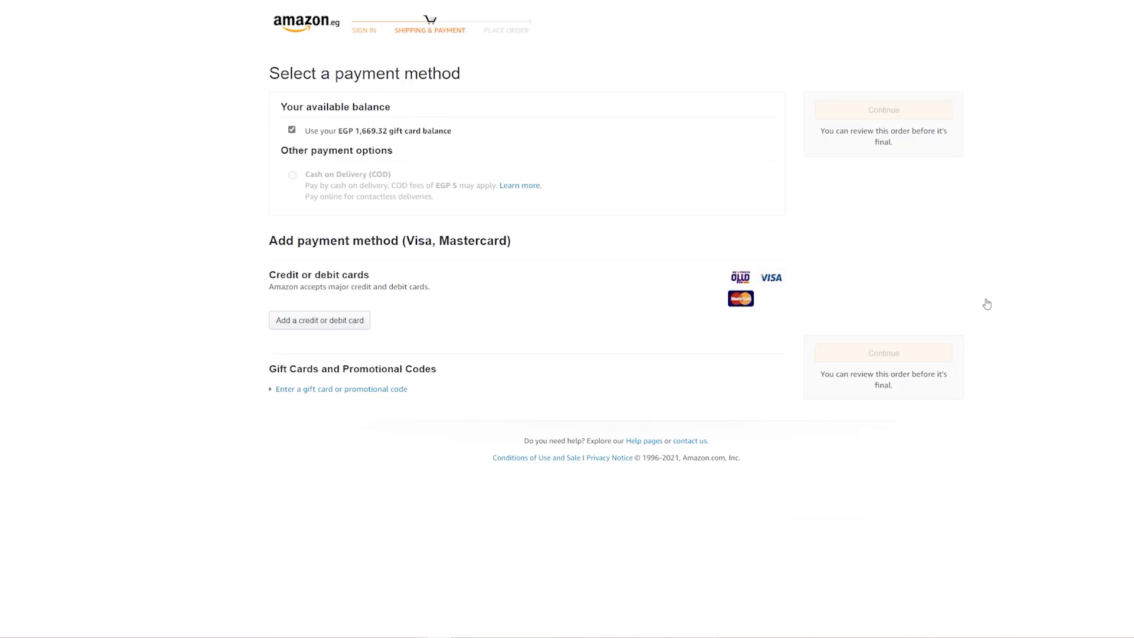
Step: Choose Cash on Delivery (COD) as the Amazon payment method and continue with the order
click(293, 175)
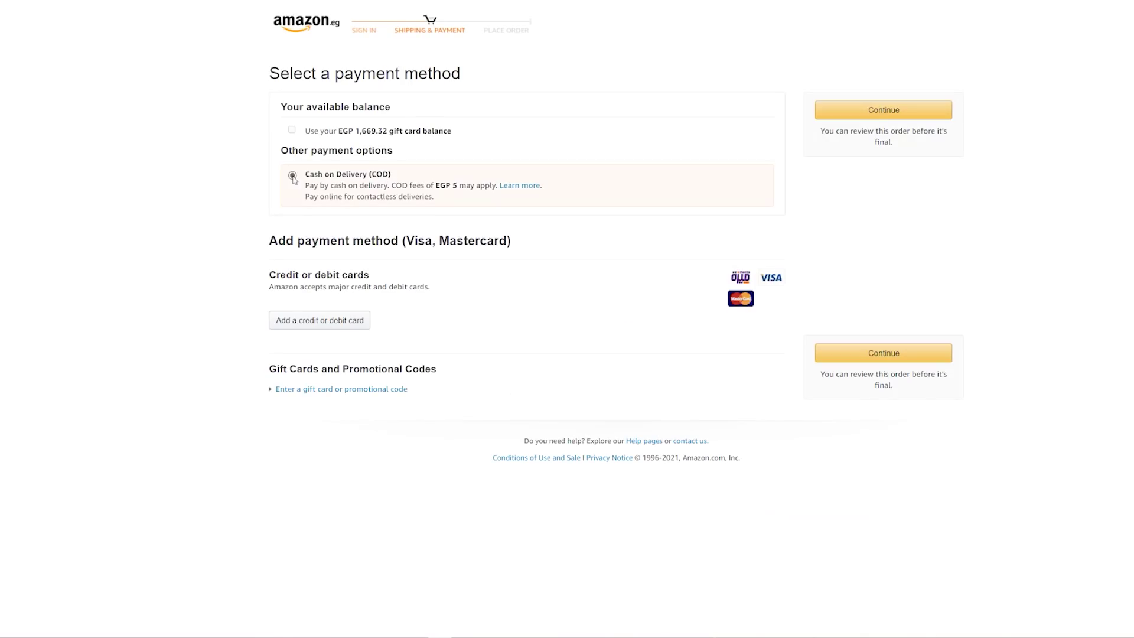
click(889, 115)
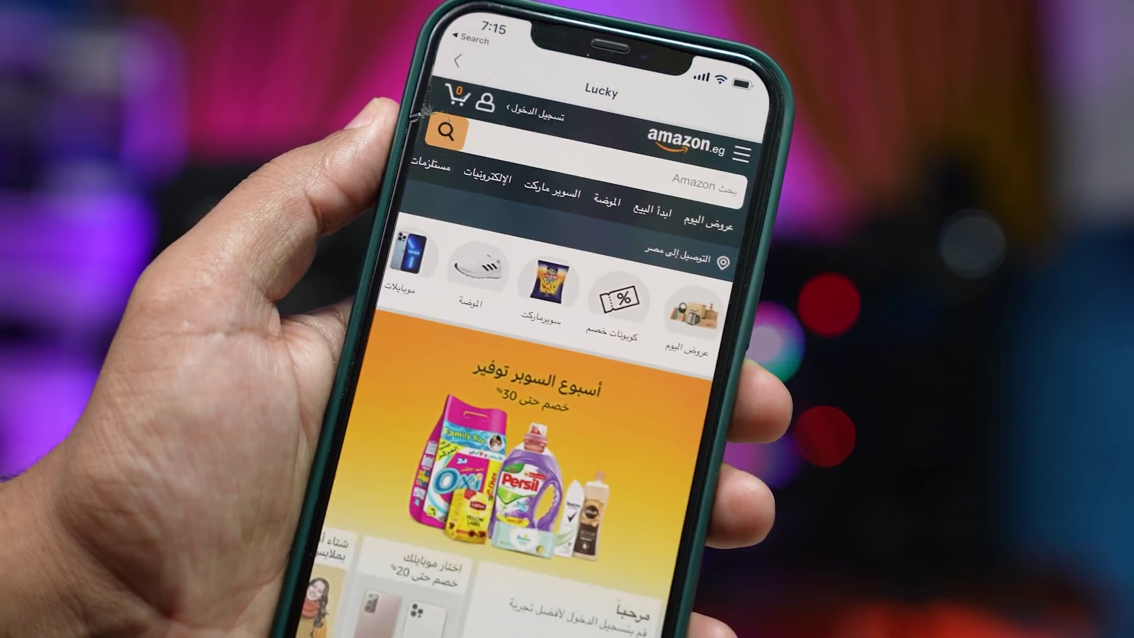
scroll(590, 354, down, 10)
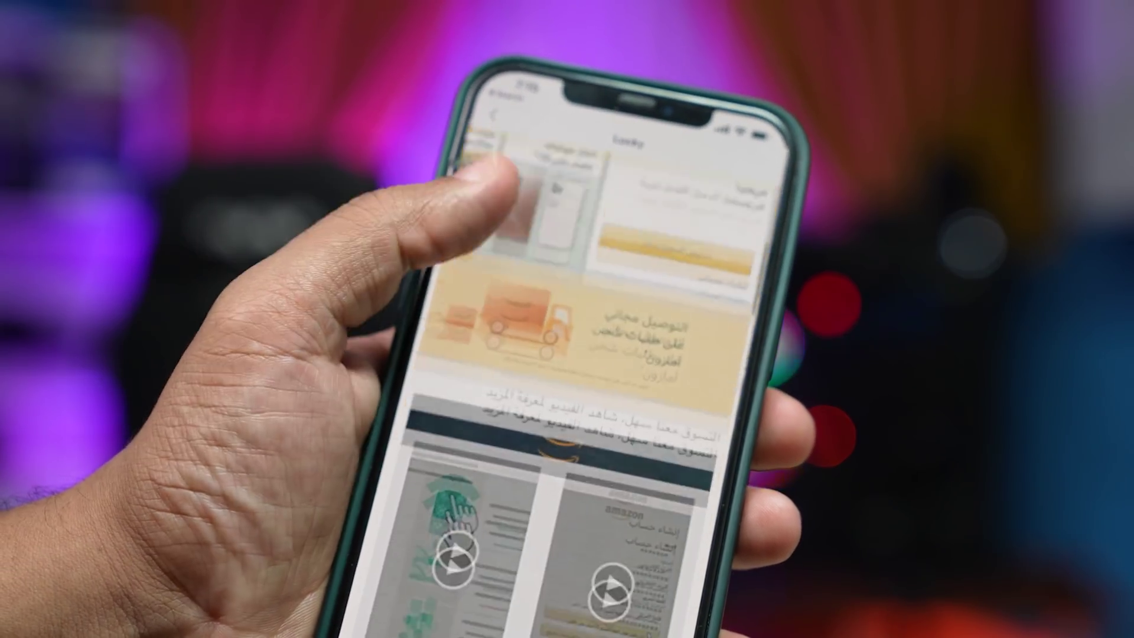
scroll(590, 354, down, 10)
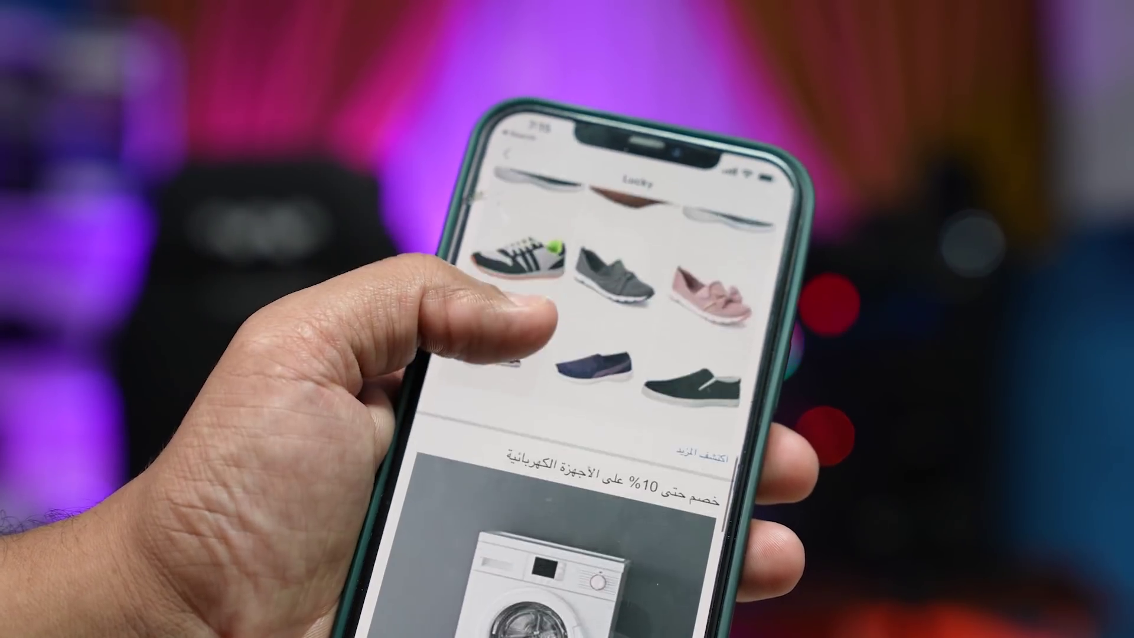
scroll(591, 354, down, 10)
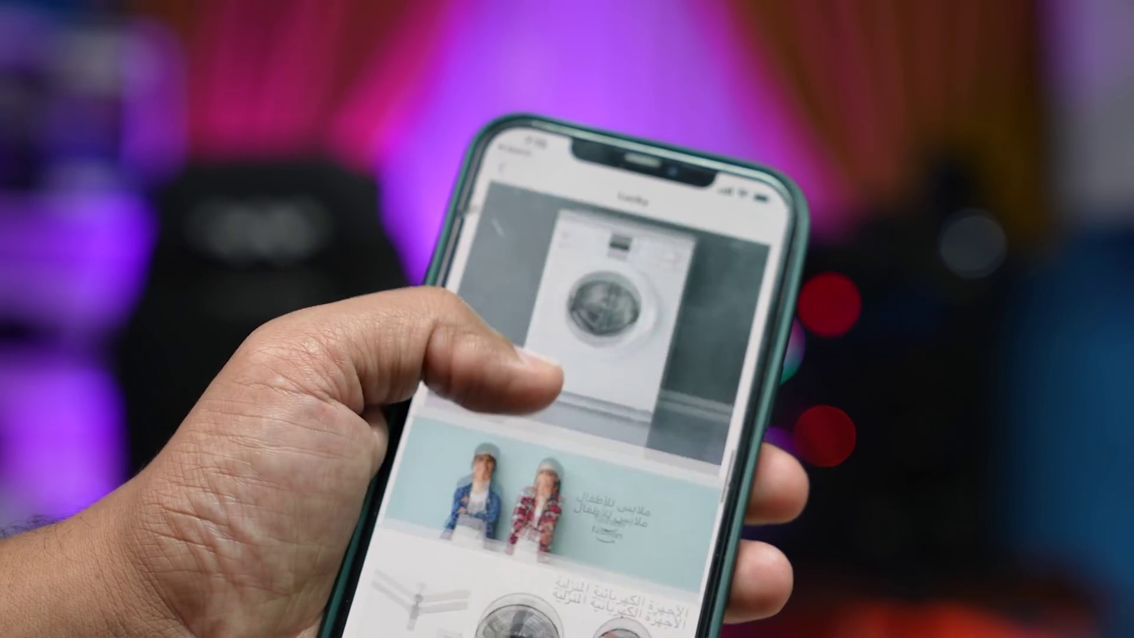
scroll(590, 354, down, 3)
scroll(590, 355, up, 2)
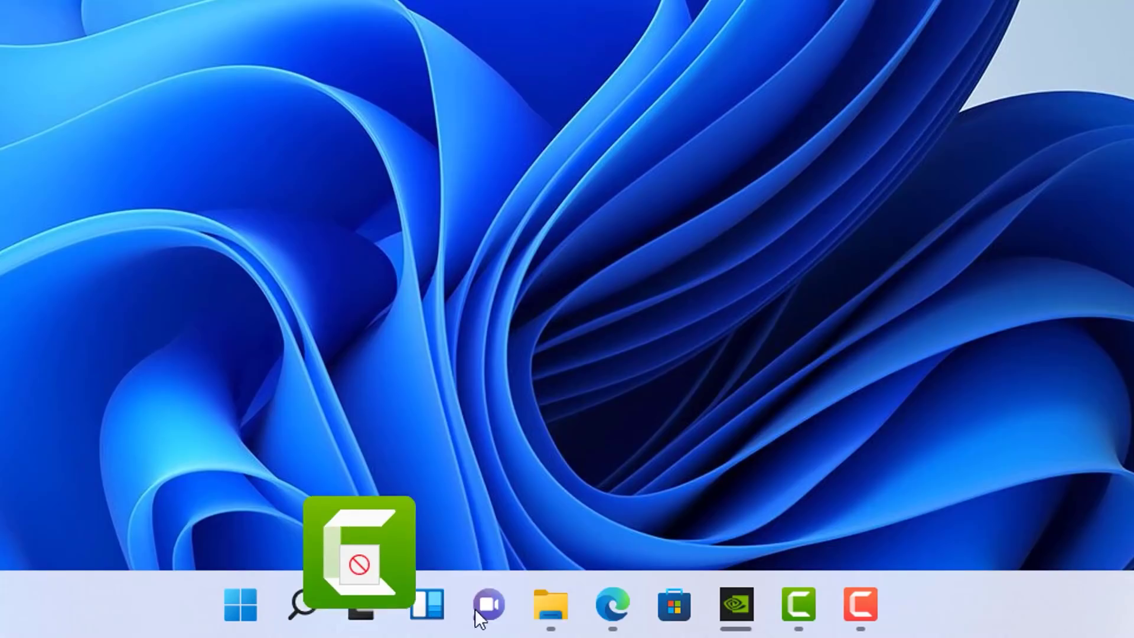
Step: Try to add Camtasia to the Windows 11 taskbar by moving its desktop shortcut onto it
drag(474, 608, 255, 610)
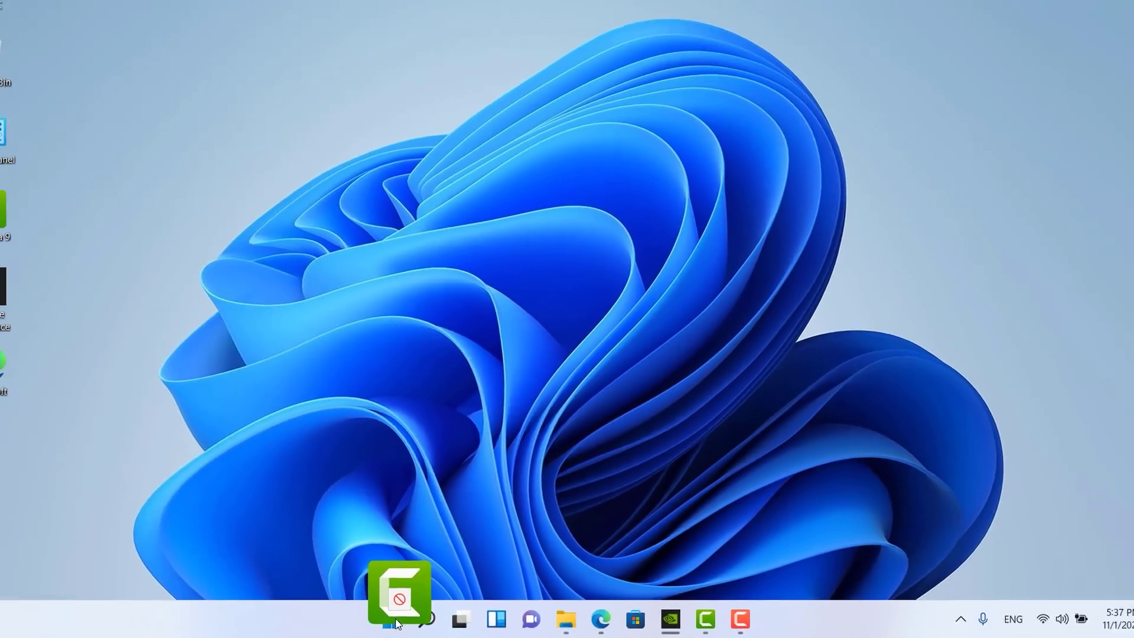
drag(397, 624, 402, 621)
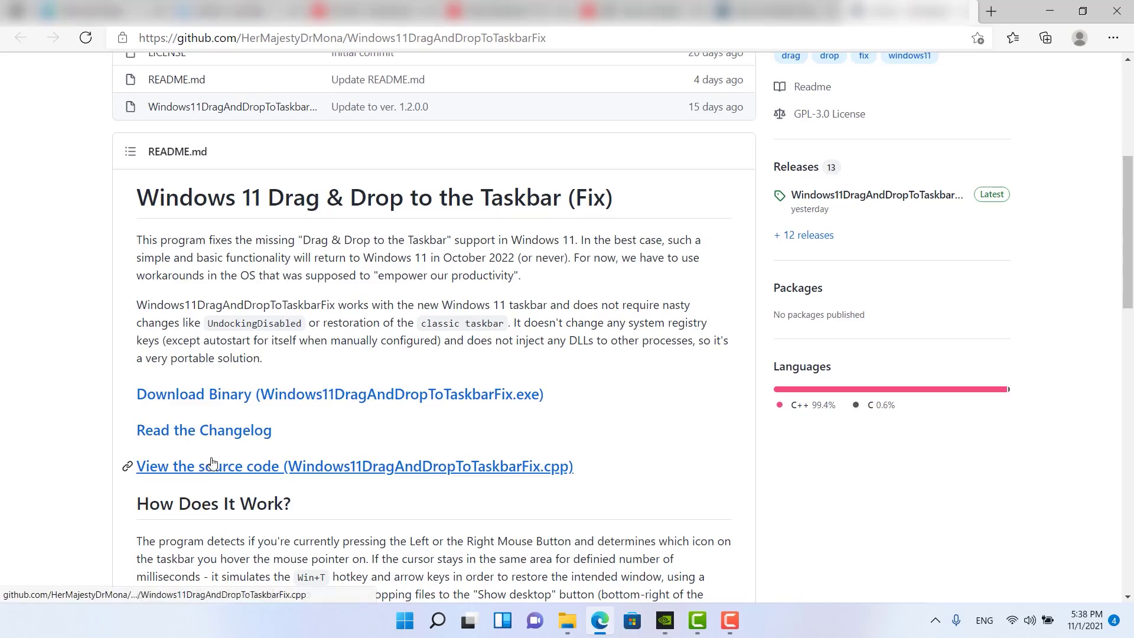
Step: Open the project's GitHub releases and download Windows11DragAndDropToTaskbarFix.exe from version 1.7.0.0
click(350, 404)
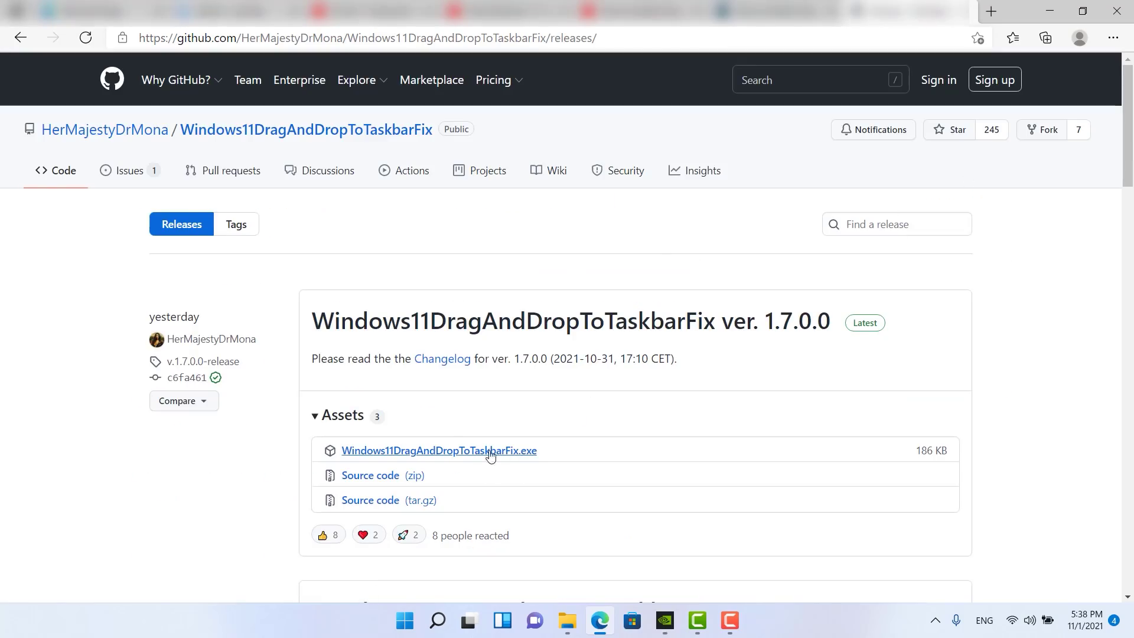
click(470, 452)
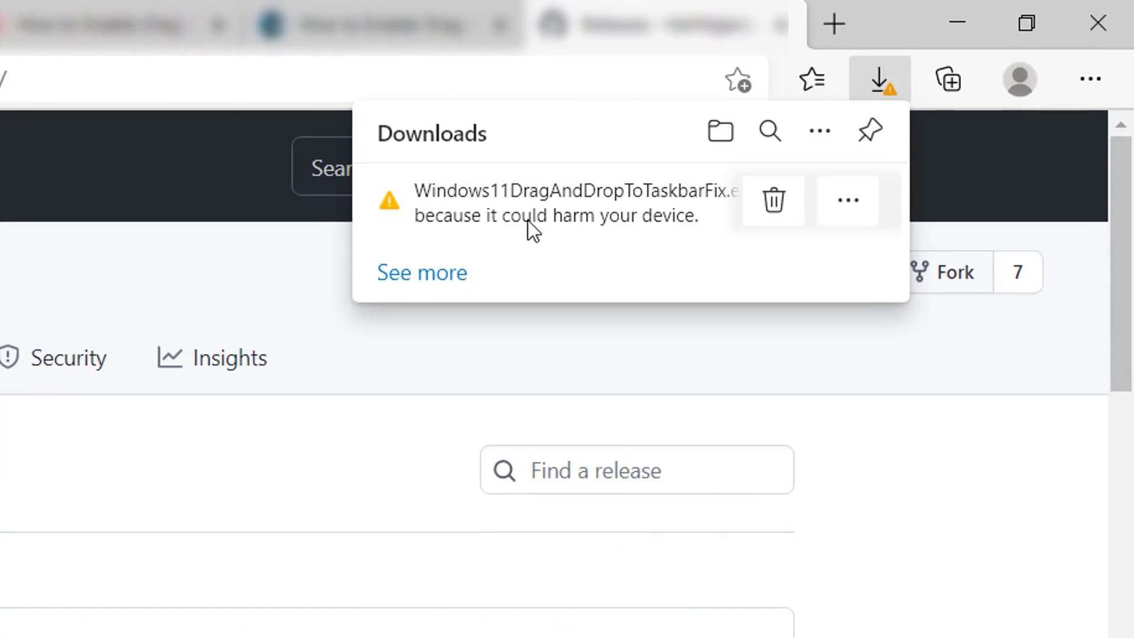
Step: Keep the blocked Windows11DragAndDropToTaskbarFix.exe download anyway and run it from the Downloads folder
mouse_move(843, 222)
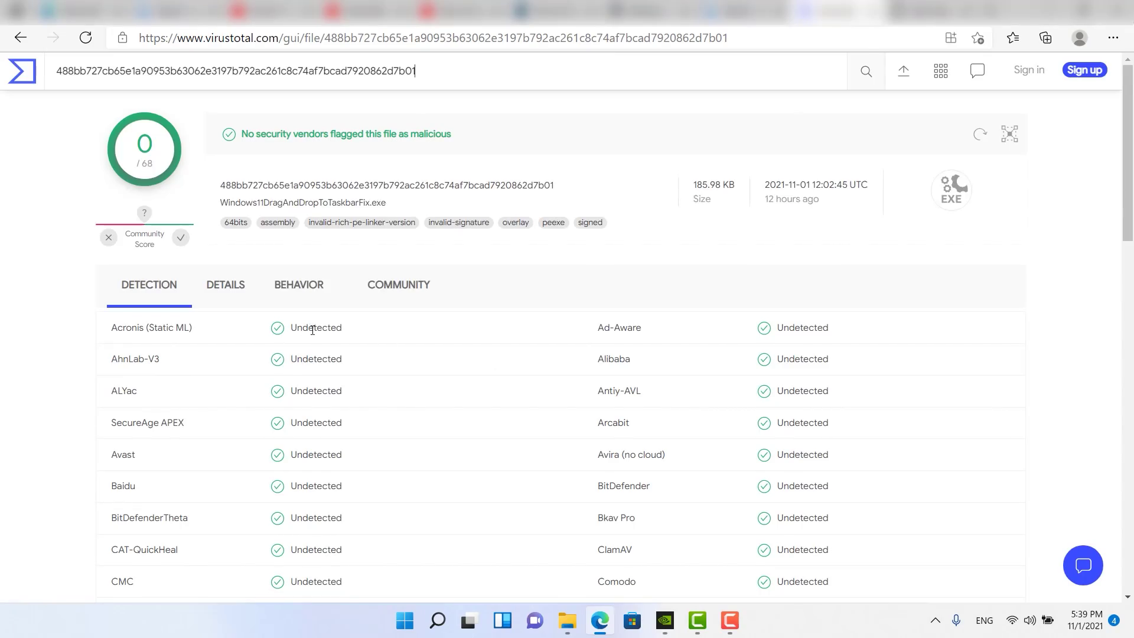
scroll(313, 330, down, 12)
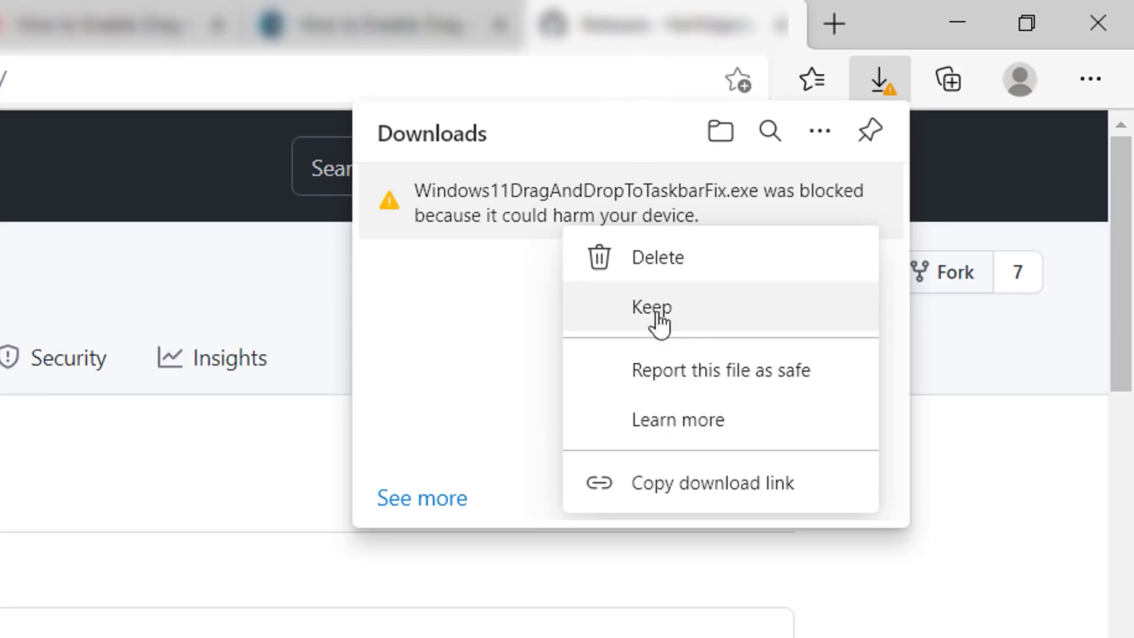
click(657, 313)
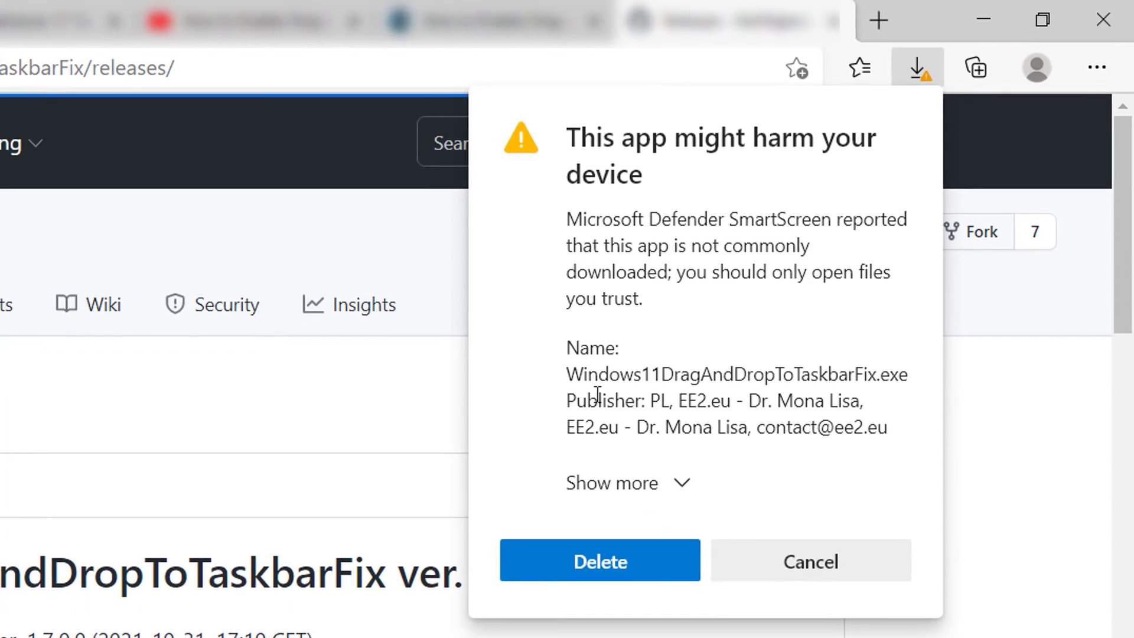
click(685, 484)
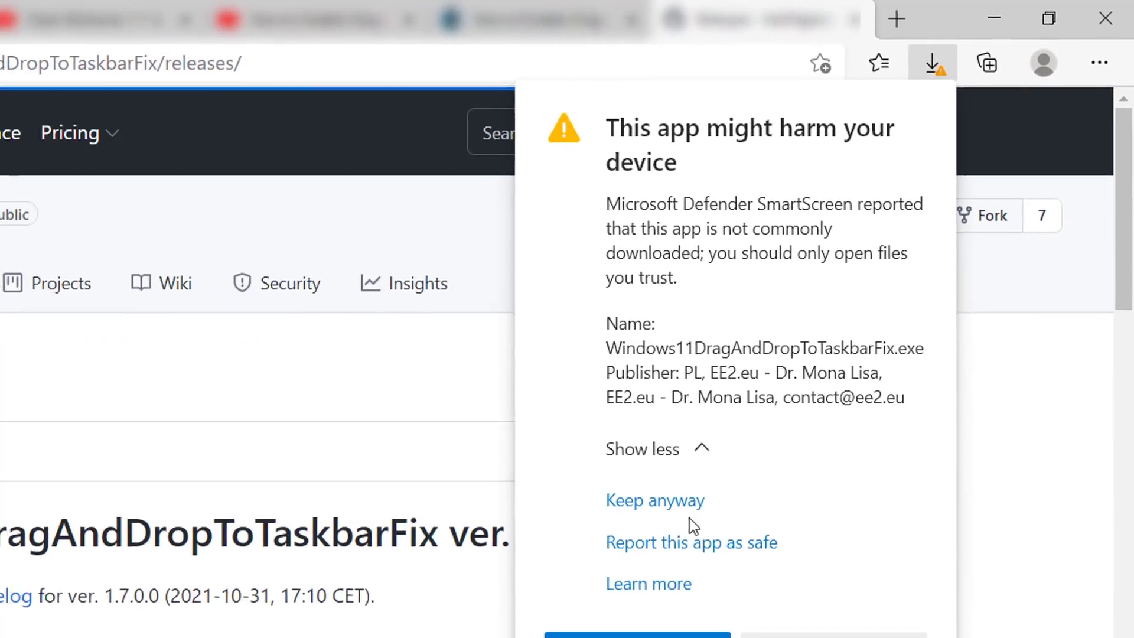
click(650, 537)
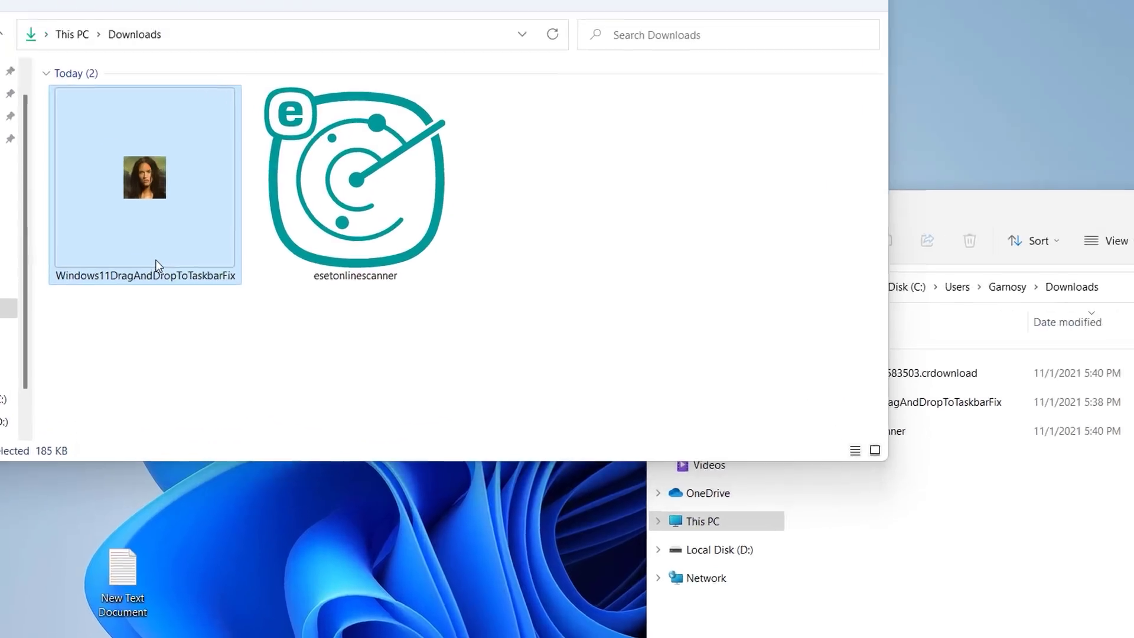
double_click(154, 264)
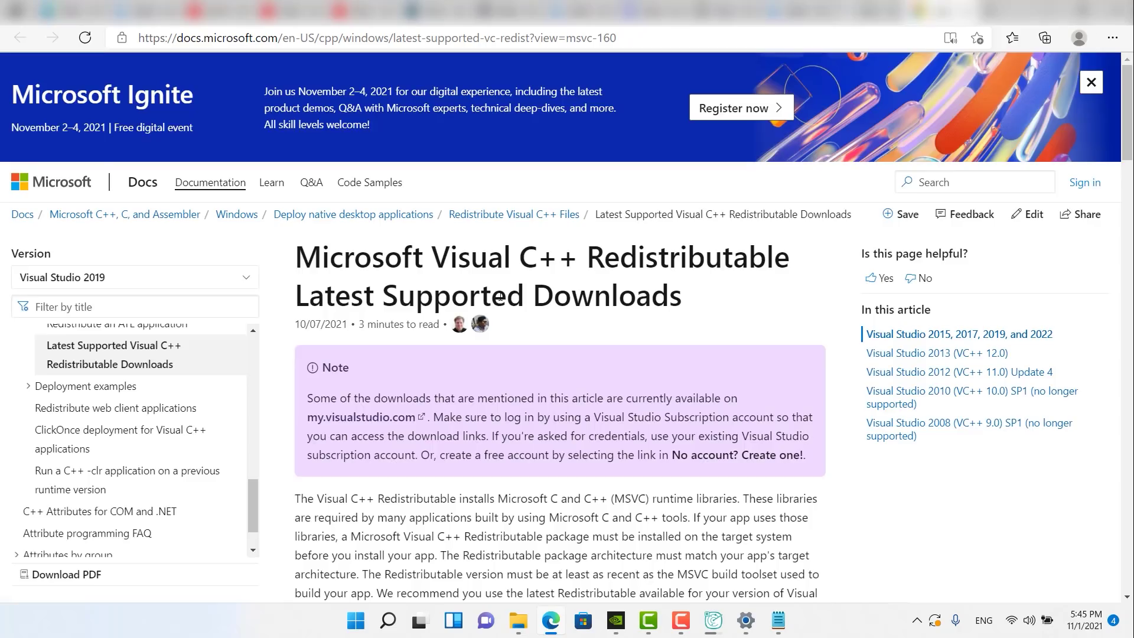
Step: Get the x64 Microsoft Visual C++ 2015-2019 Redistributable from the Microsoft Docs page and install it
scroll(550, 313, down, 10)
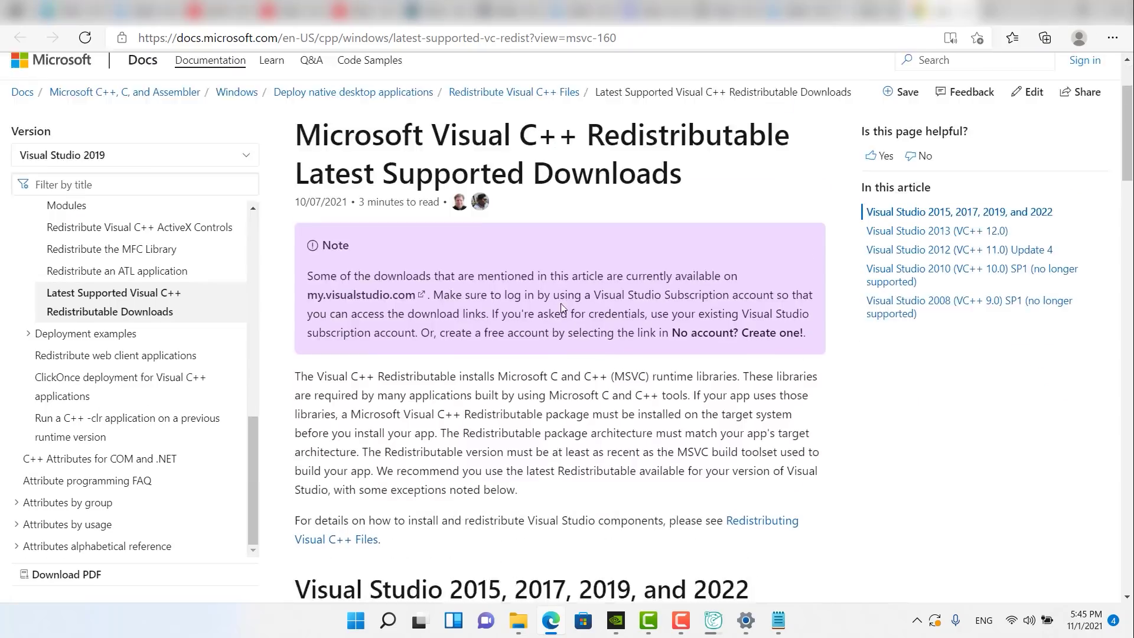
click(501, 452)
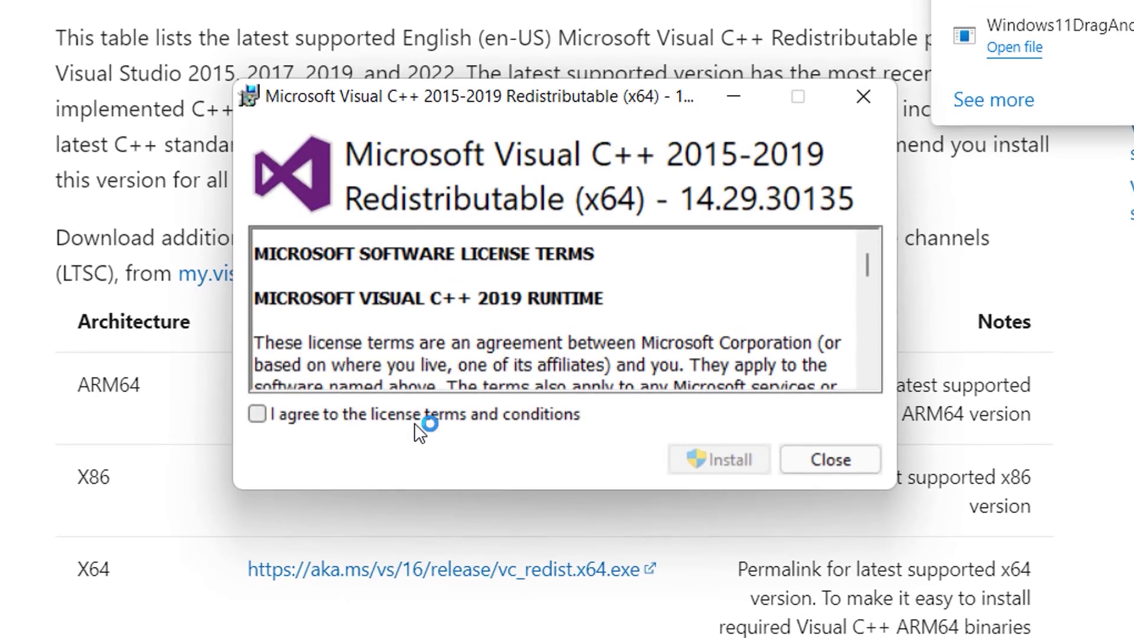
click(717, 460)
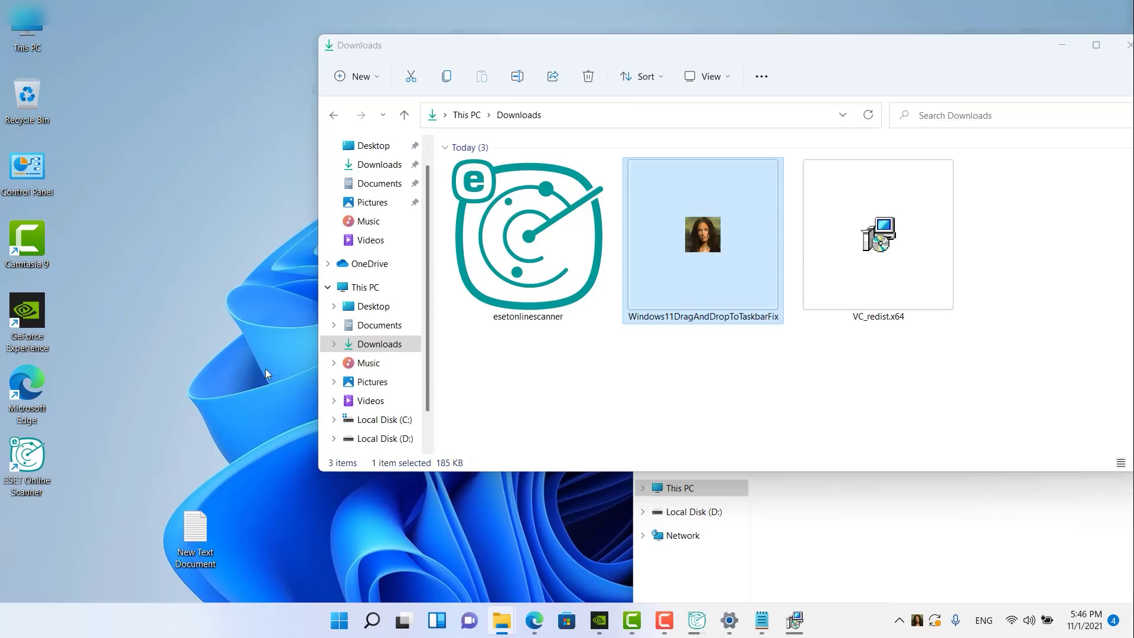
Step: Run taskkill /f /im Windows11DragAndDropToTaskbarFix.exe in the administrator Command Prompt
drag(413, 590, 431, 304)
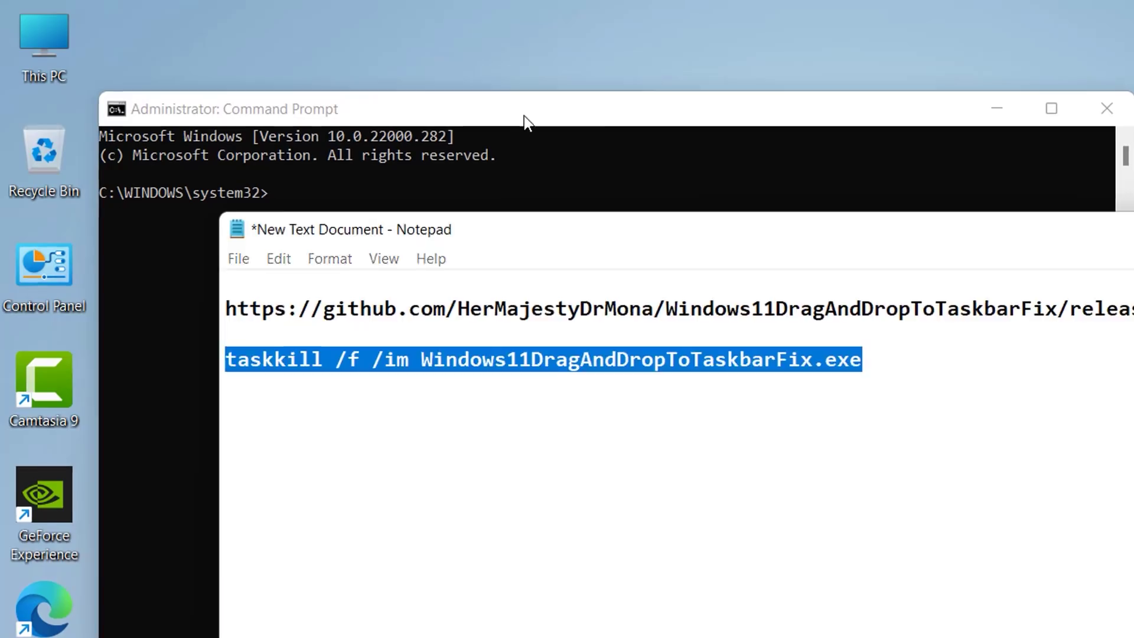
click(328, 211)
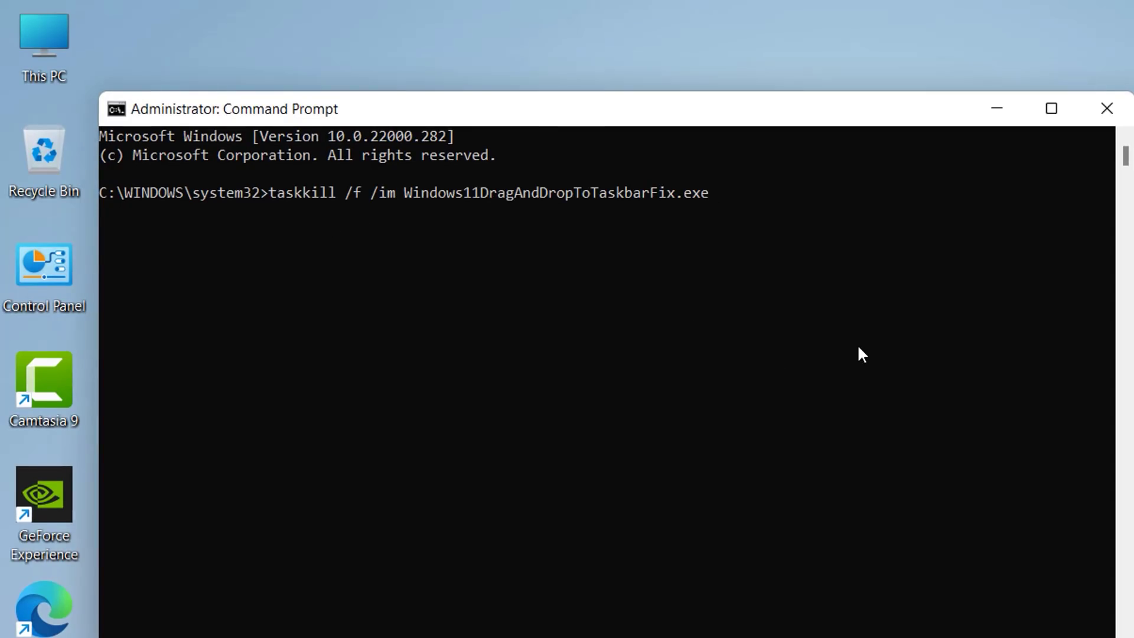
key(Return)
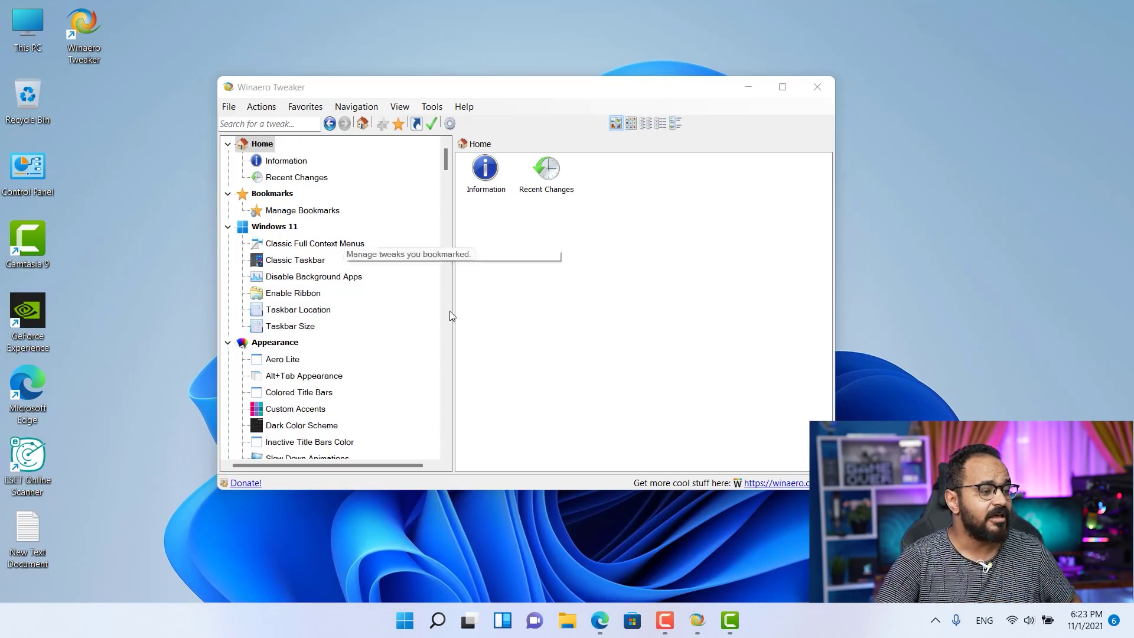
Step: Display the Windows 11 tweaks category in Winaero Tweaker and refresh the desktop
click(283, 229)
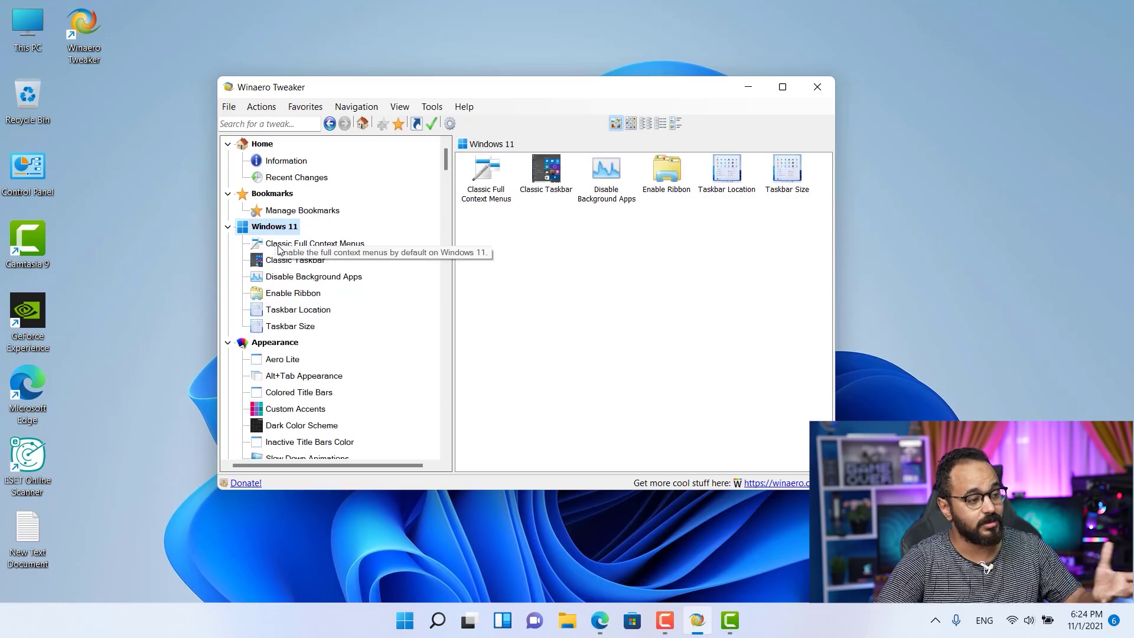
right_click(157, 163)
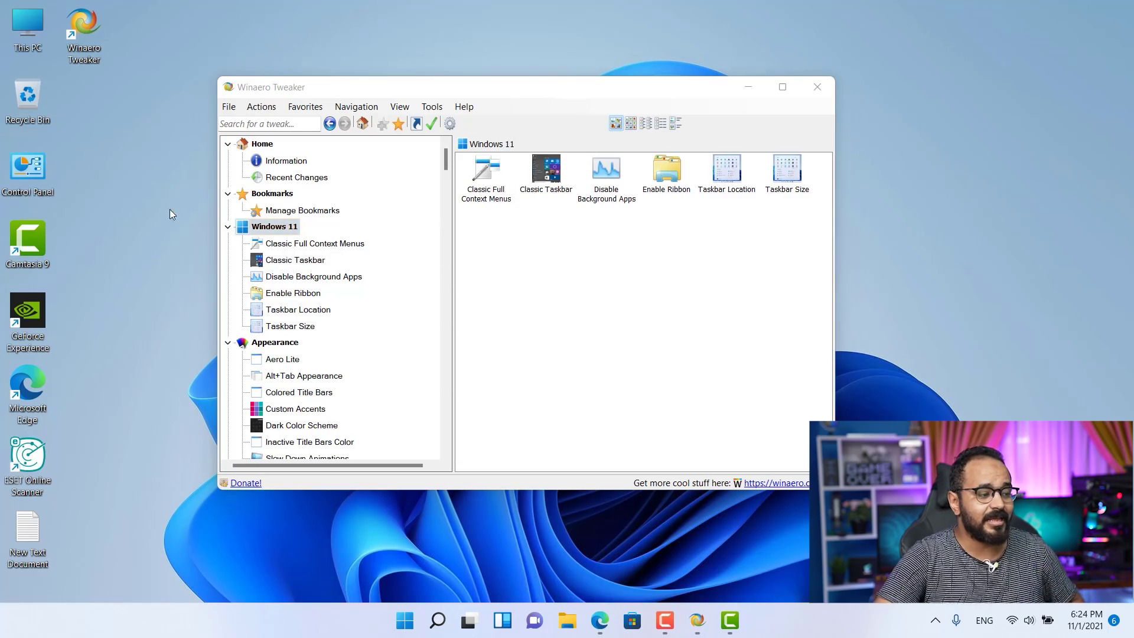
click(207, 225)
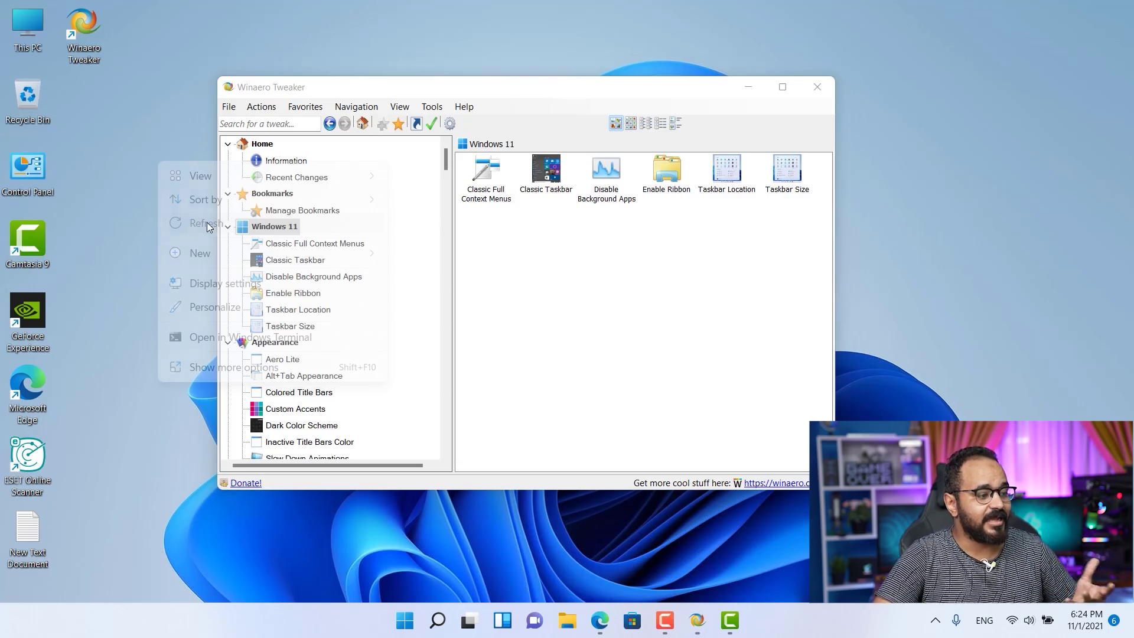
Step: Examine the full set of options for the winaerotweaker archive in Downloads, then return to Winaero Tweaker
double_click(39, 23)
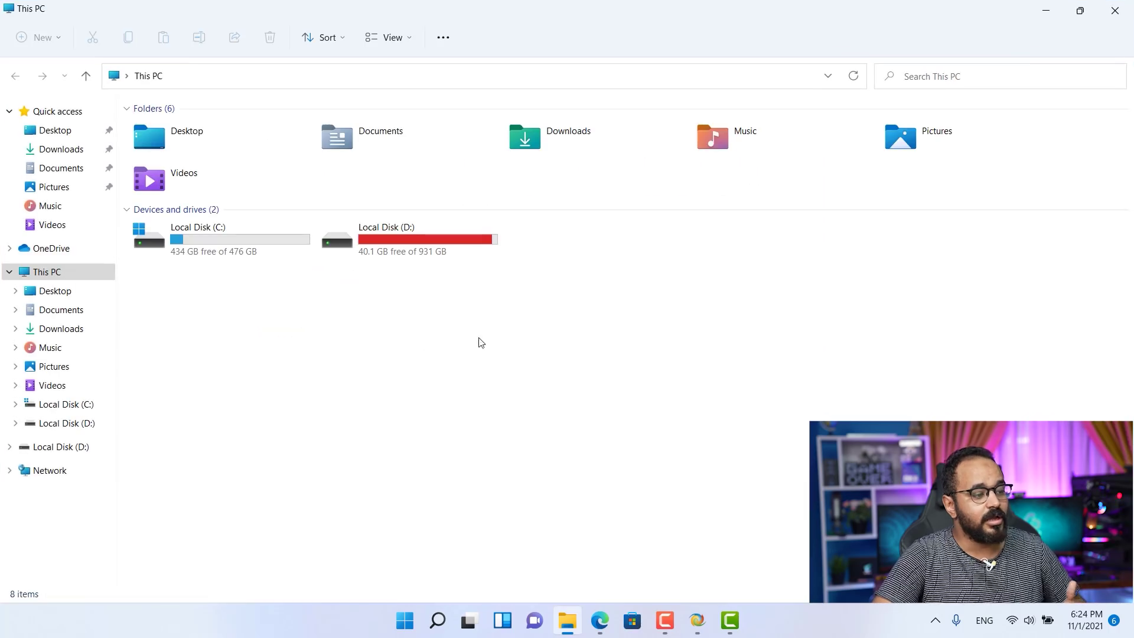
click(73, 334)
right_click(211, 186)
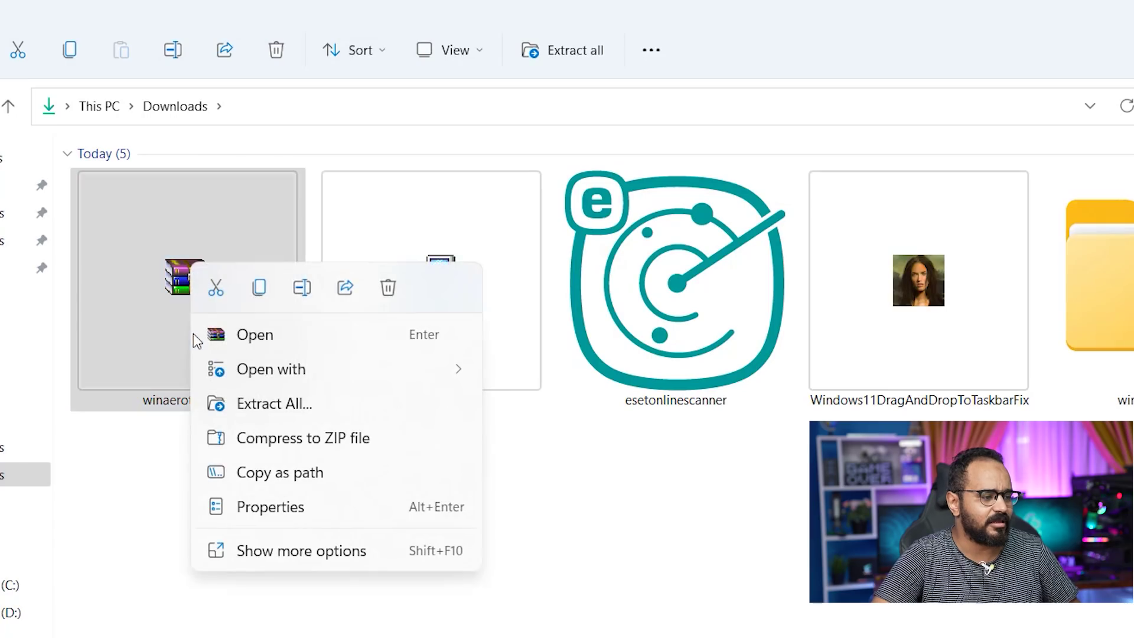
click(327, 553)
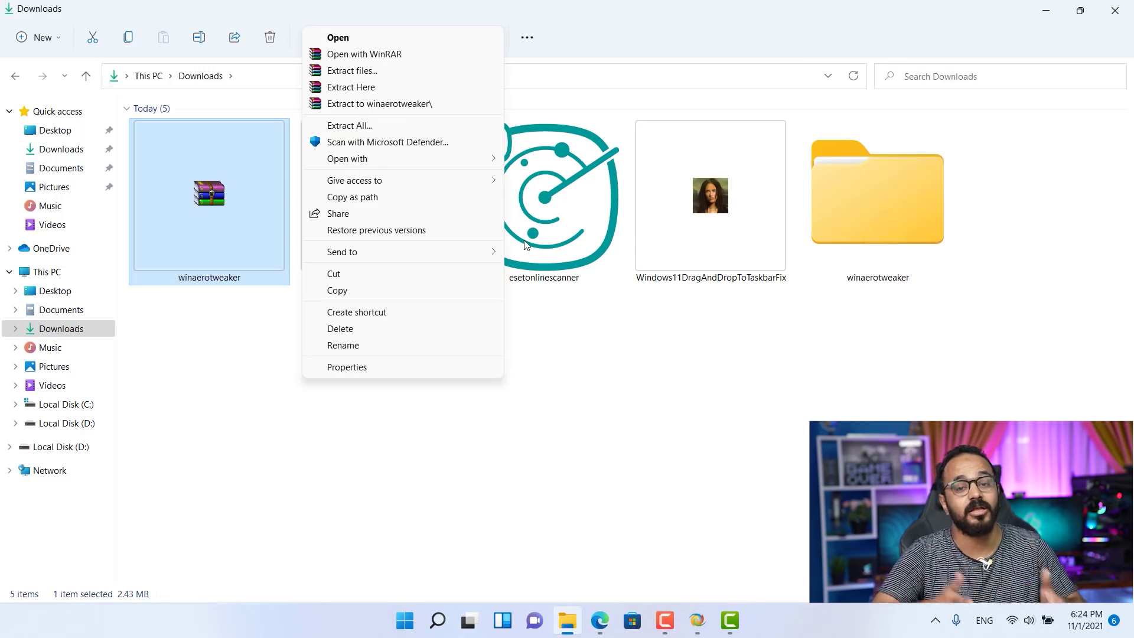
click(758, 598)
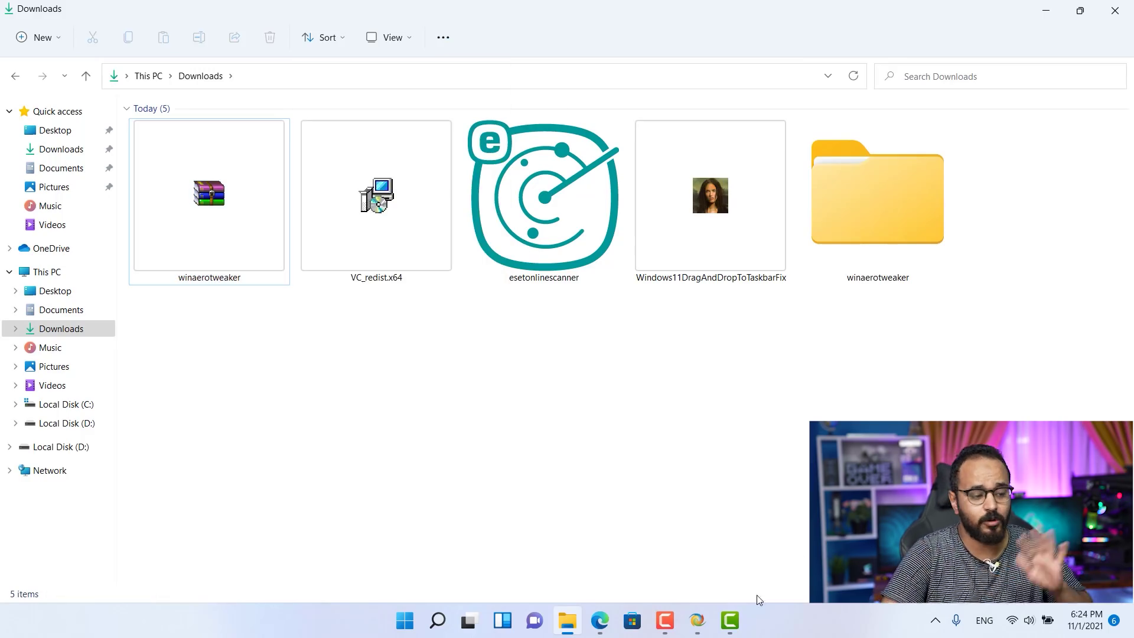
click(705, 618)
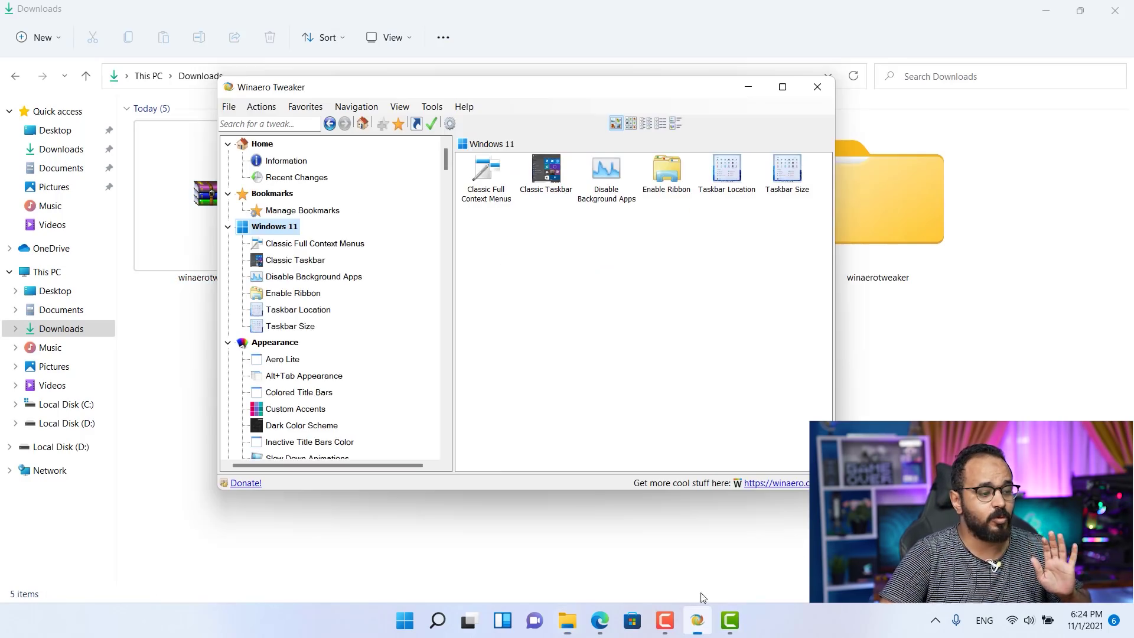
Step: Enable classic full context menus in the Windows 11 tweaks and restart Explorer to apply the change
click(306, 244)
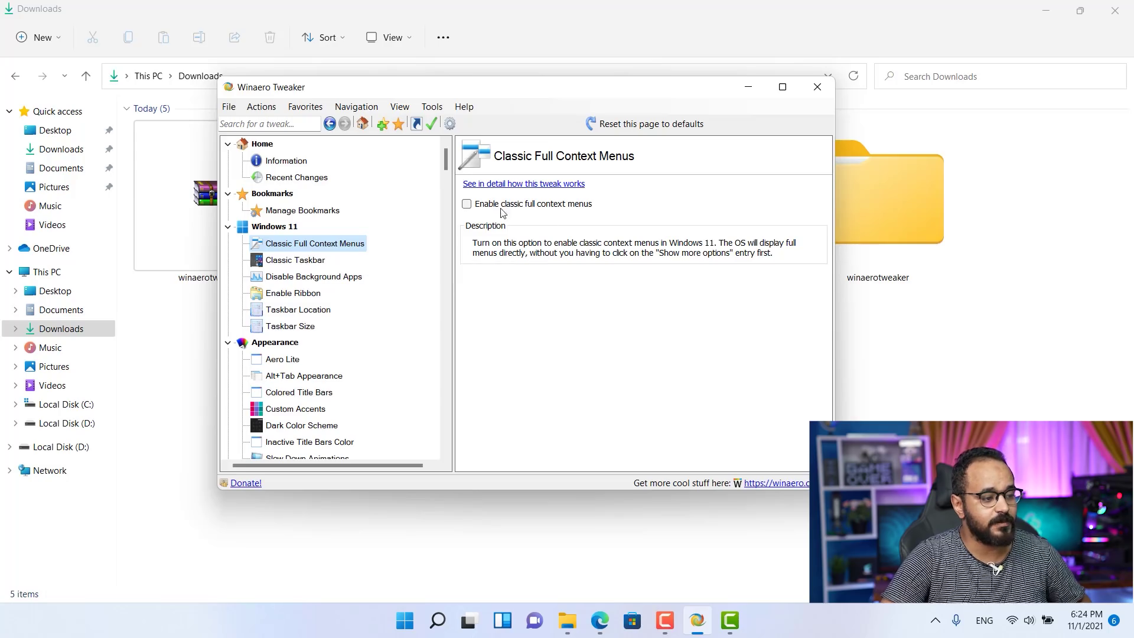
click(467, 205)
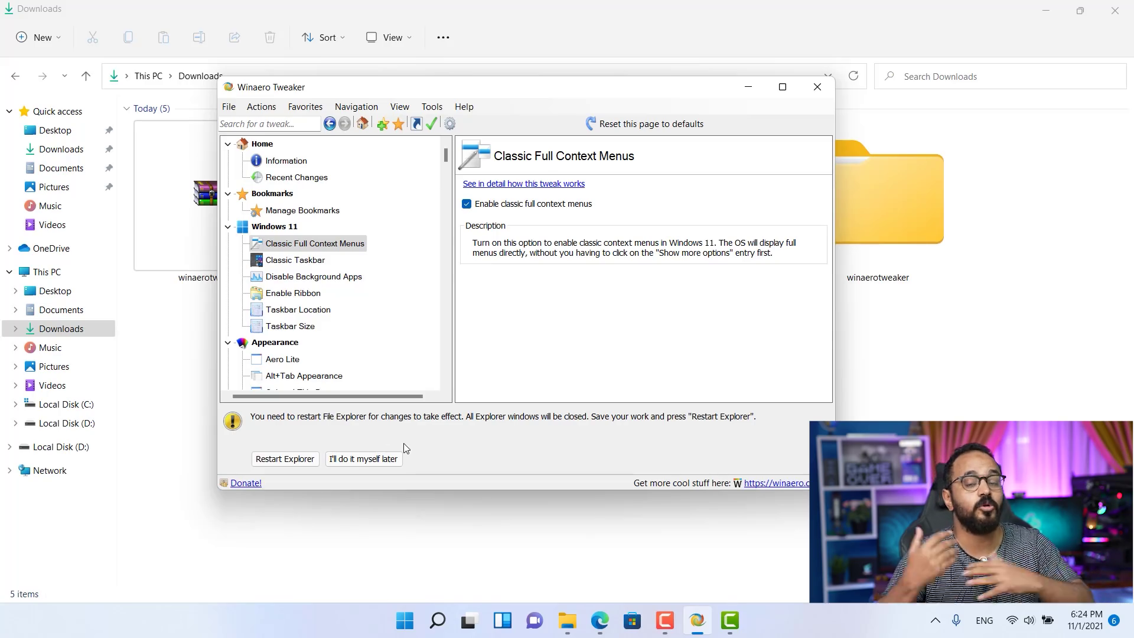
click(292, 460)
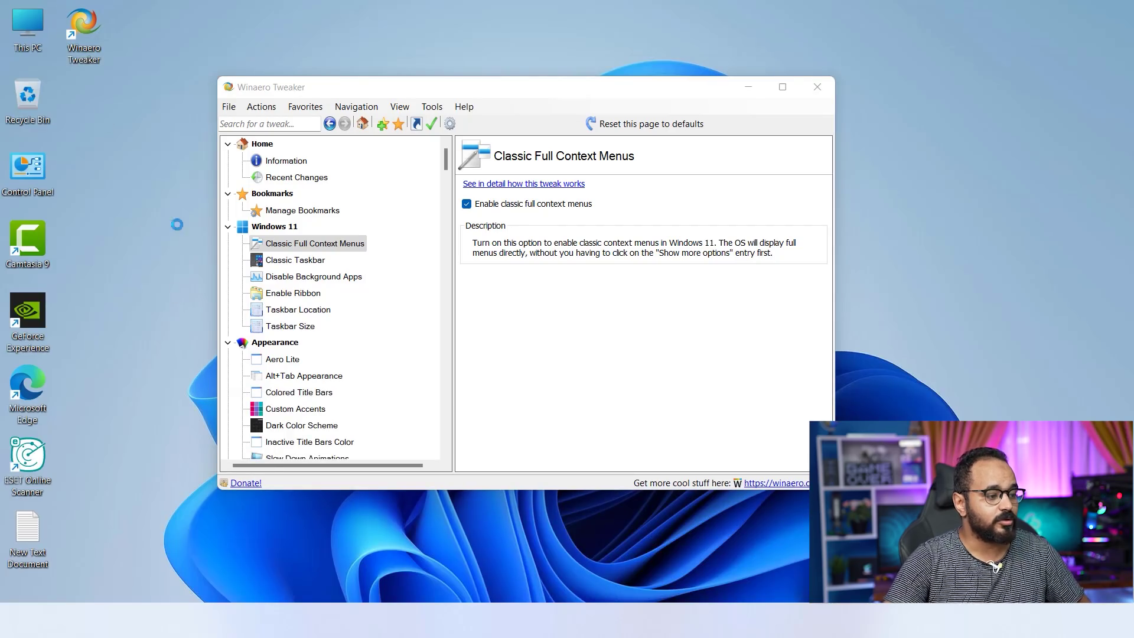
Step: Check the context menus on the desktop, in This PC and on an item in Downloads
right_click(177, 224)
click(217, 270)
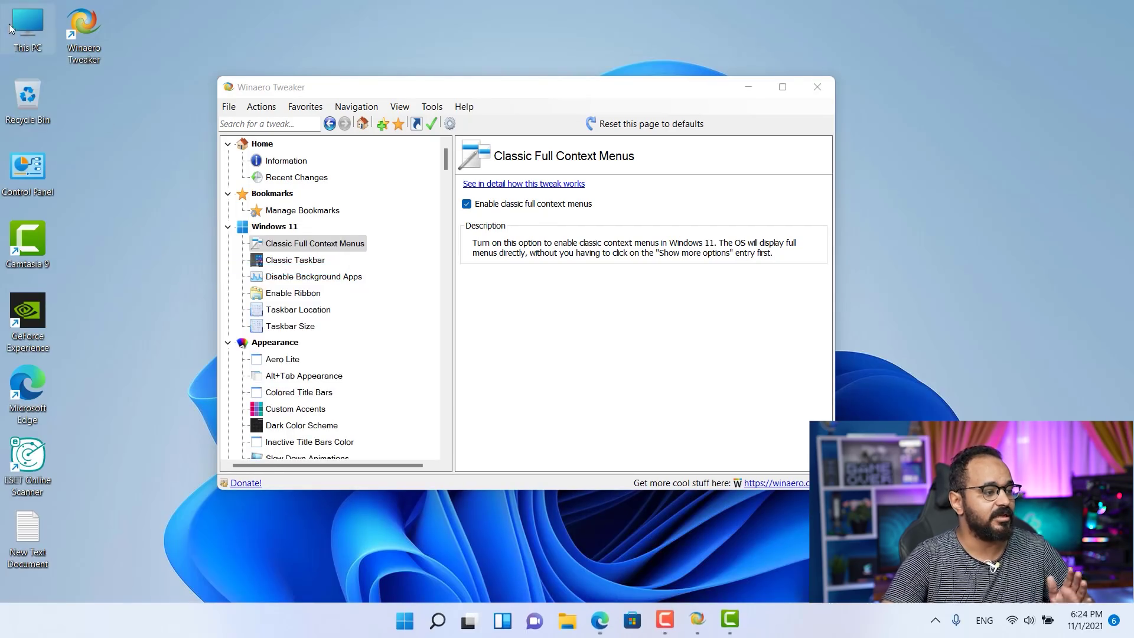
double_click(35, 40)
right_click(414, 315)
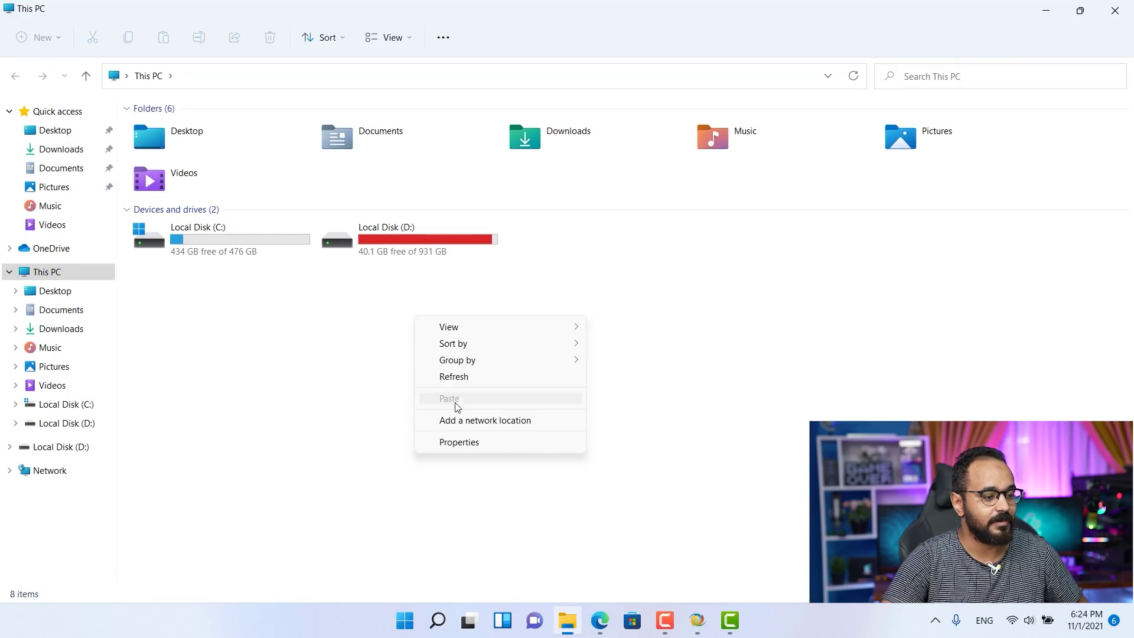
click(60, 327)
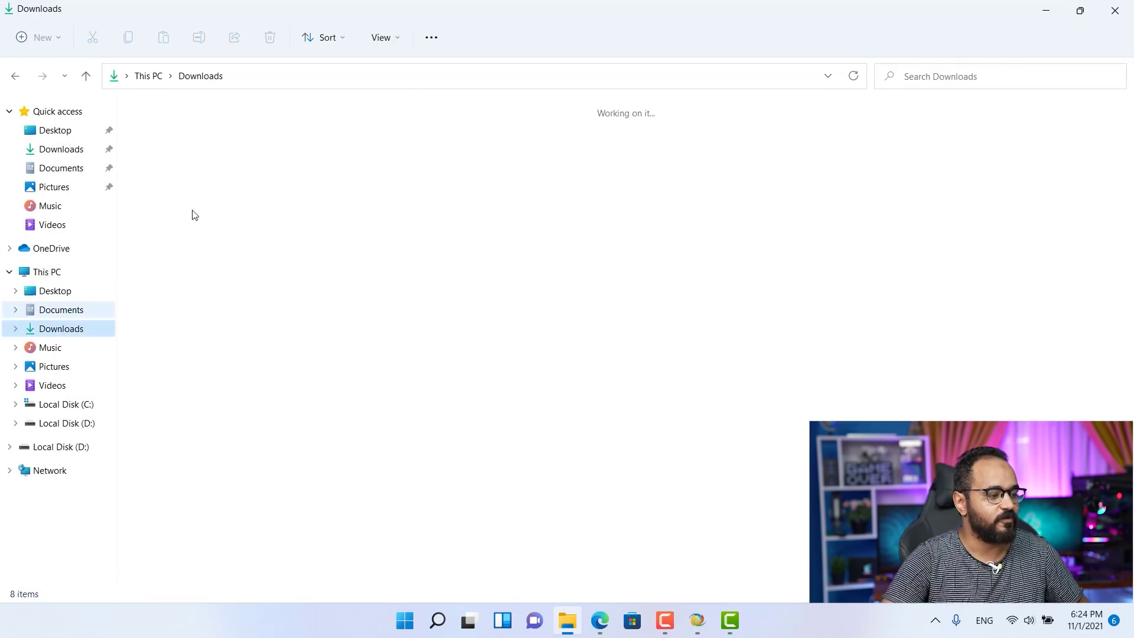
right_click(202, 194)
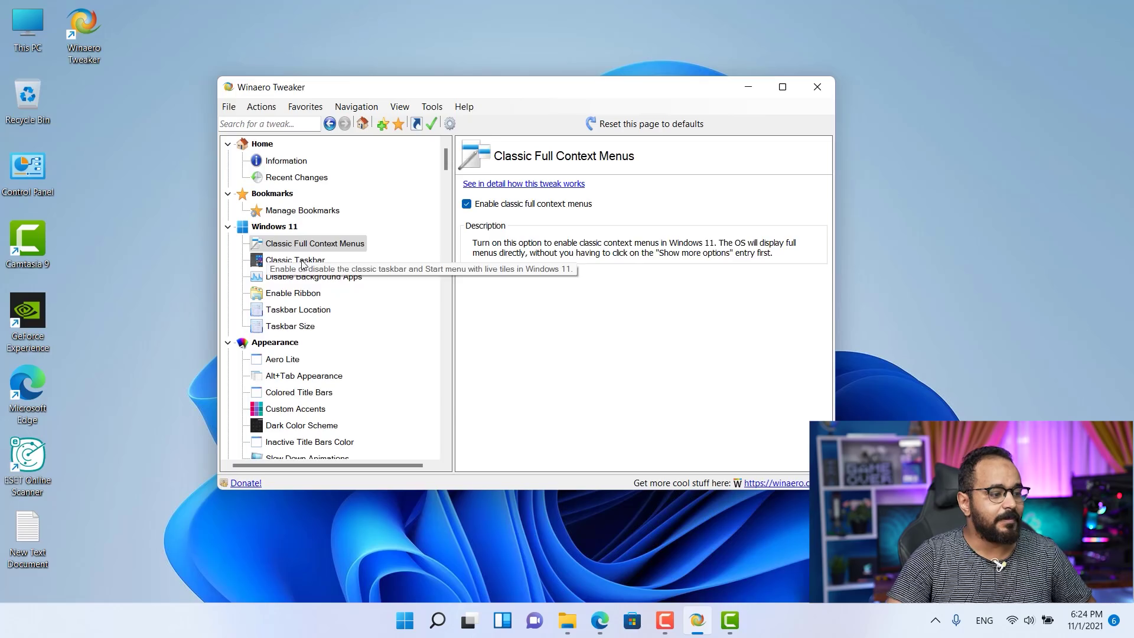
Step: Display the Classic Taskbar tweak, check the taskbar's context menu, then view Task Manager with more details and close it
click(295, 260)
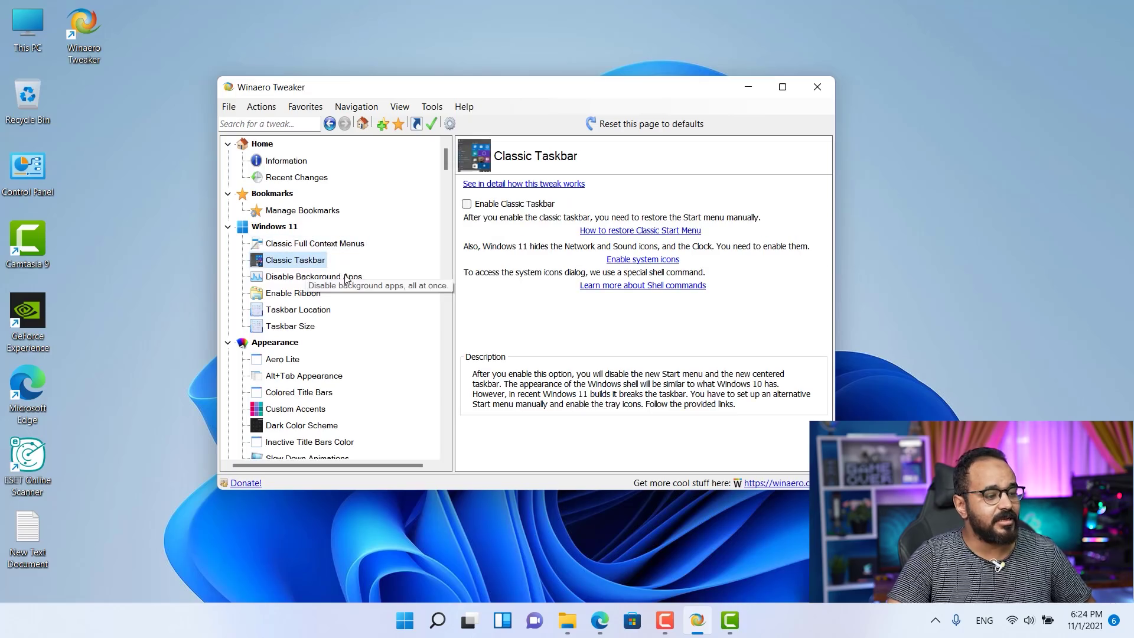
click(852, 629)
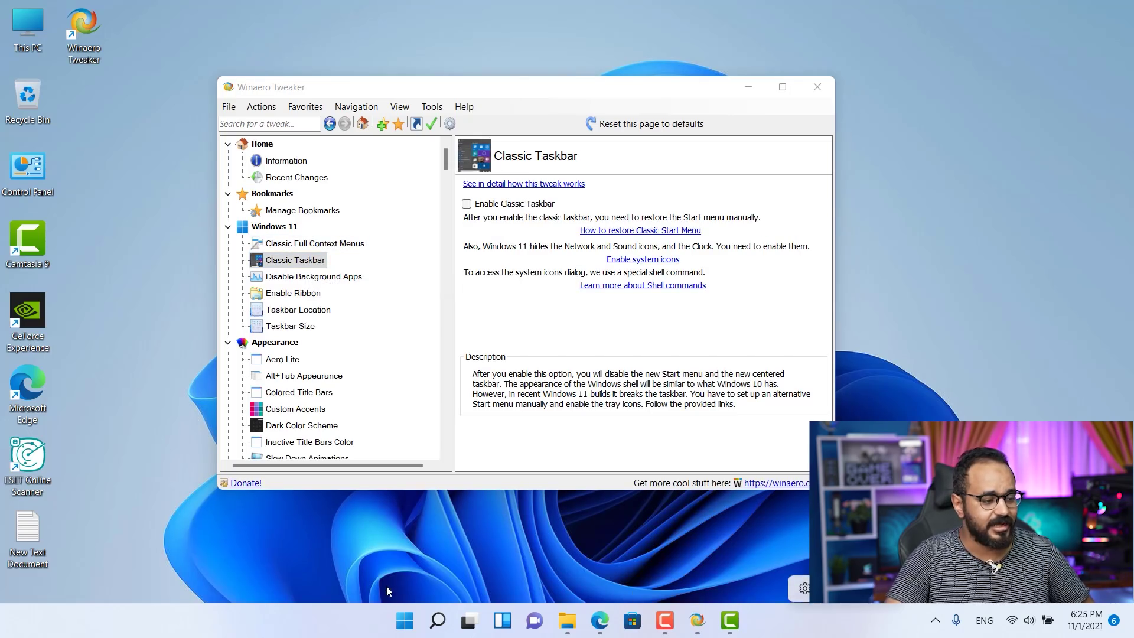
right_click(412, 629)
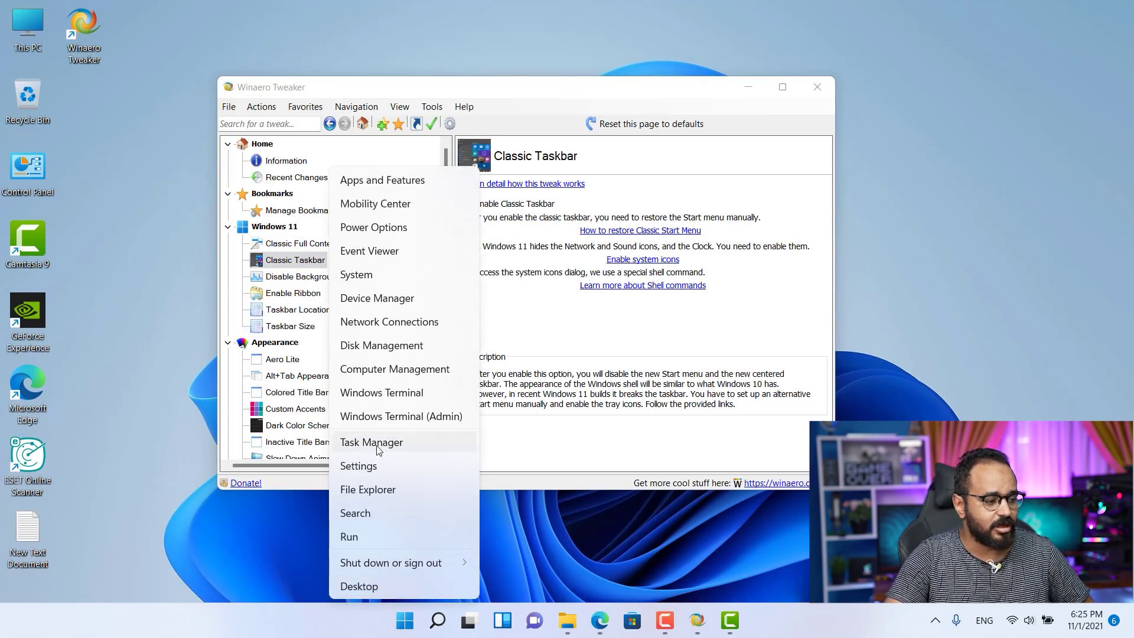
click(394, 446)
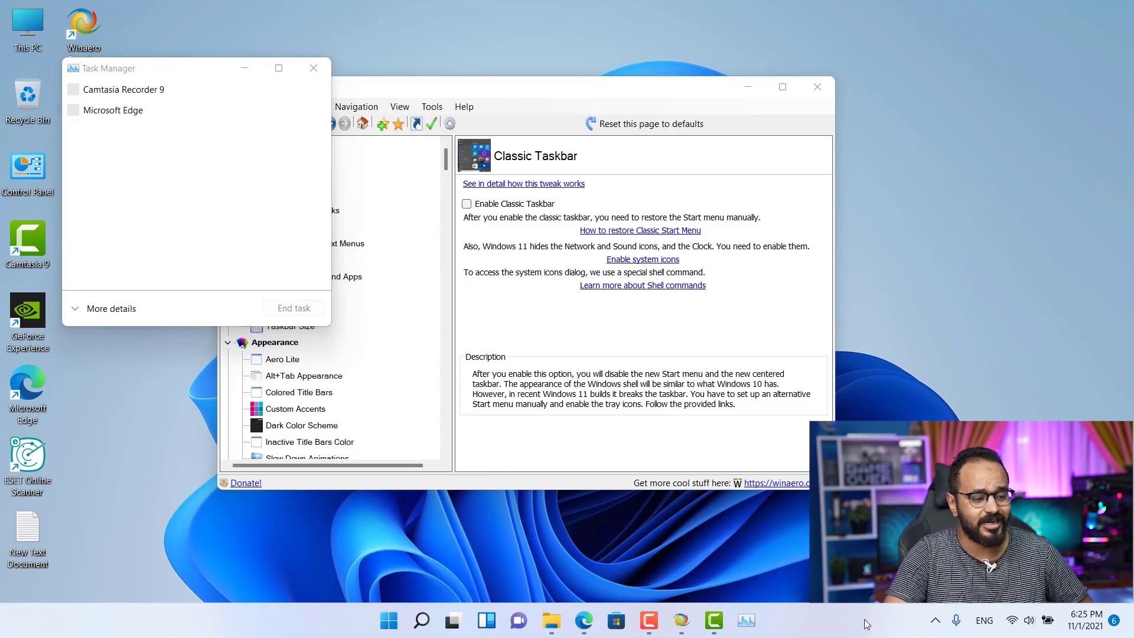
click(109, 309)
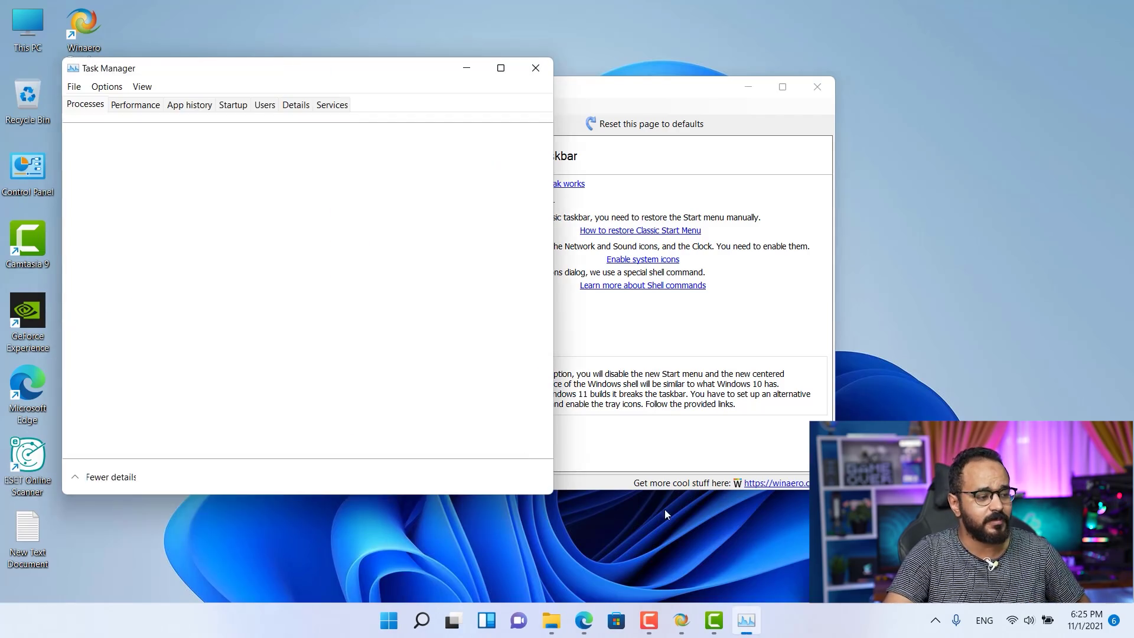
click(546, 73)
Step: Turn on the Enable Classic Taskbar option in Winaero Tweaker
click(466, 204)
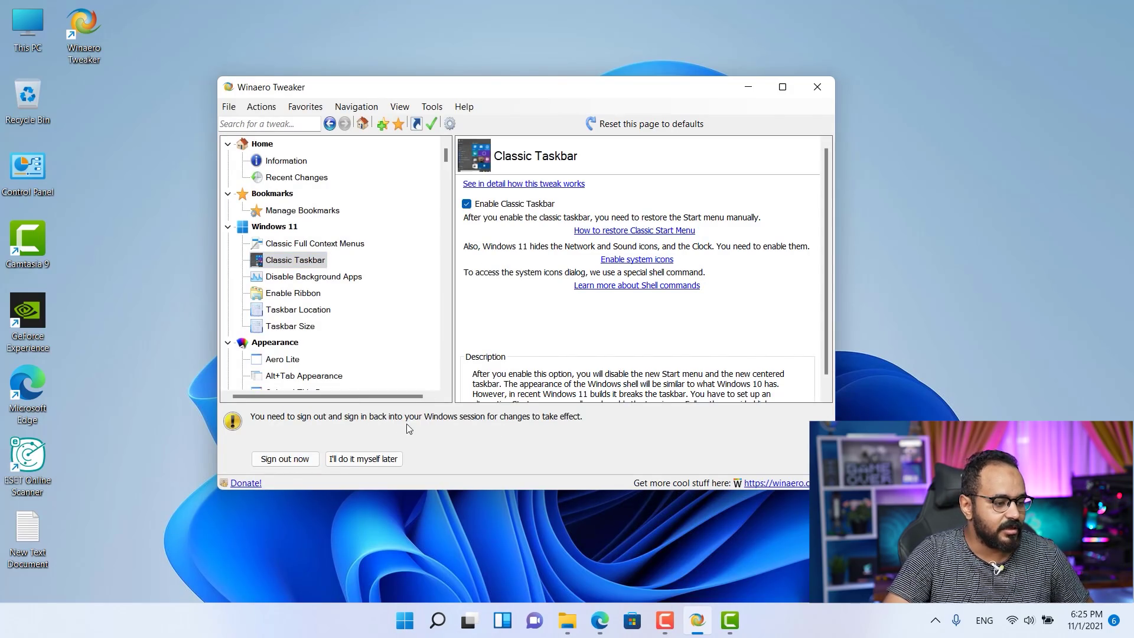
click(667, 619)
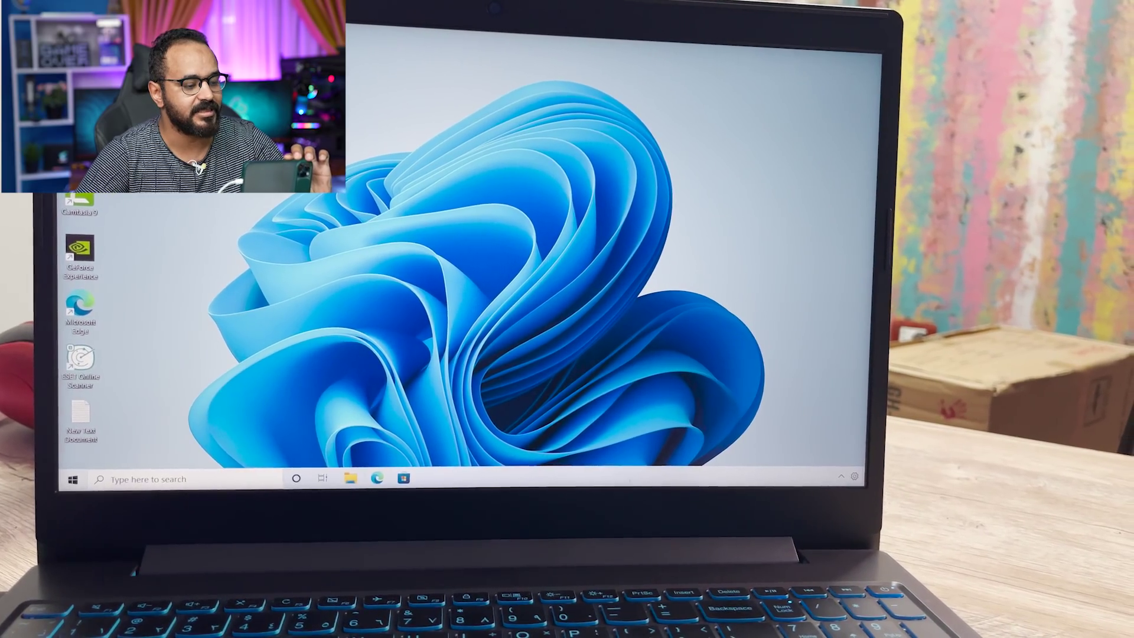
Step: Launch Task Manager from the classic taskbar's context menu and move its window on the desktop
right_click(641, 476)
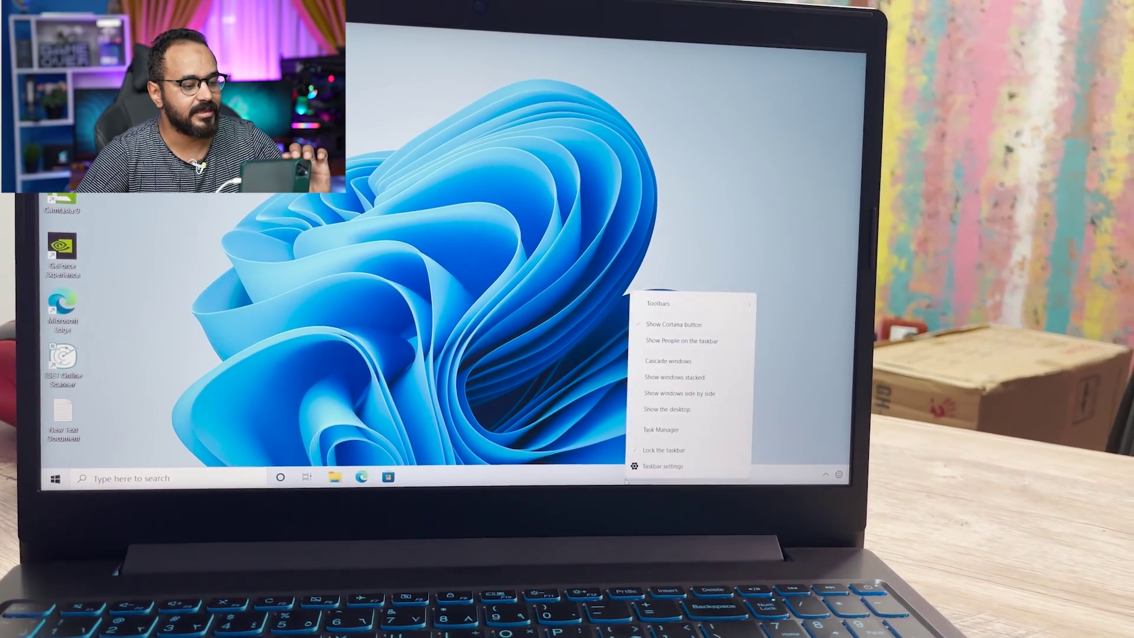
click(673, 435)
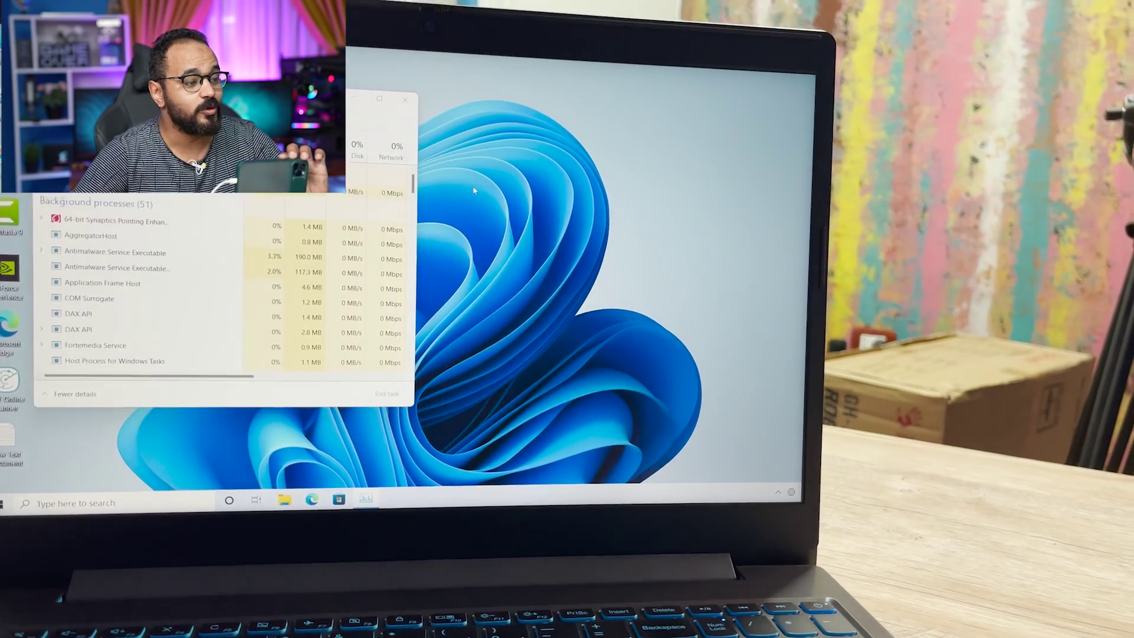
drag(281, 128, 369, 144)
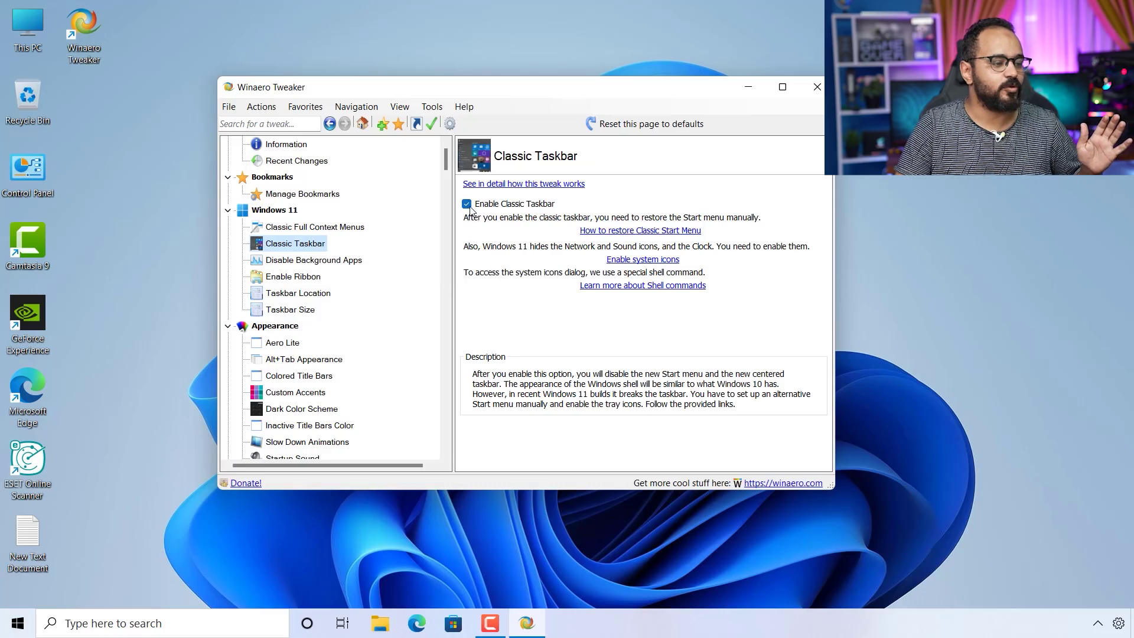
Step: Turn the Enable Classic Taskbar option off and back on
click(469, 207)
click(467, 204)
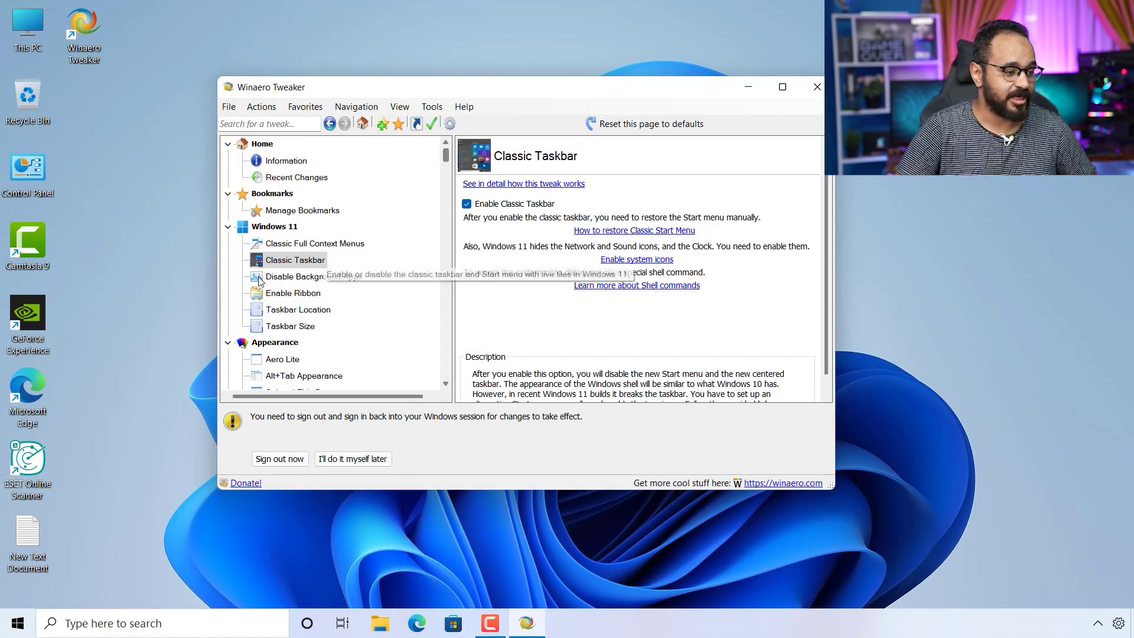
Step: Display the Enable Ribbon tweak and examine the File Explorer ribbon in a maximized This PC window, then return to Winaero Tweaker
click(307, 277)
click(298, 293)
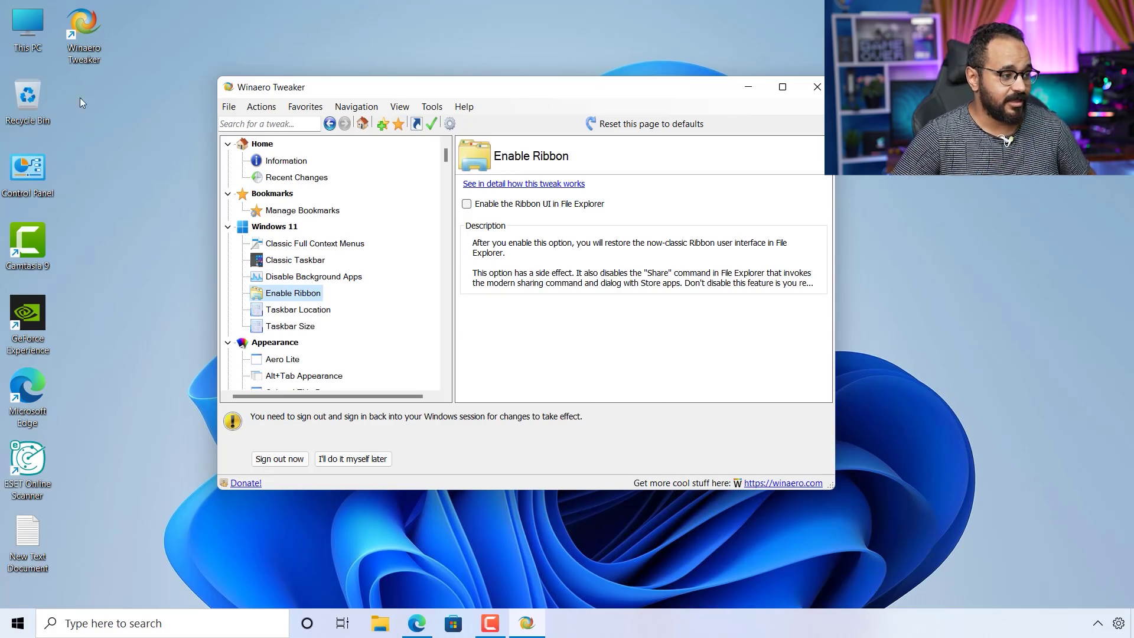
double_click(41, 27)
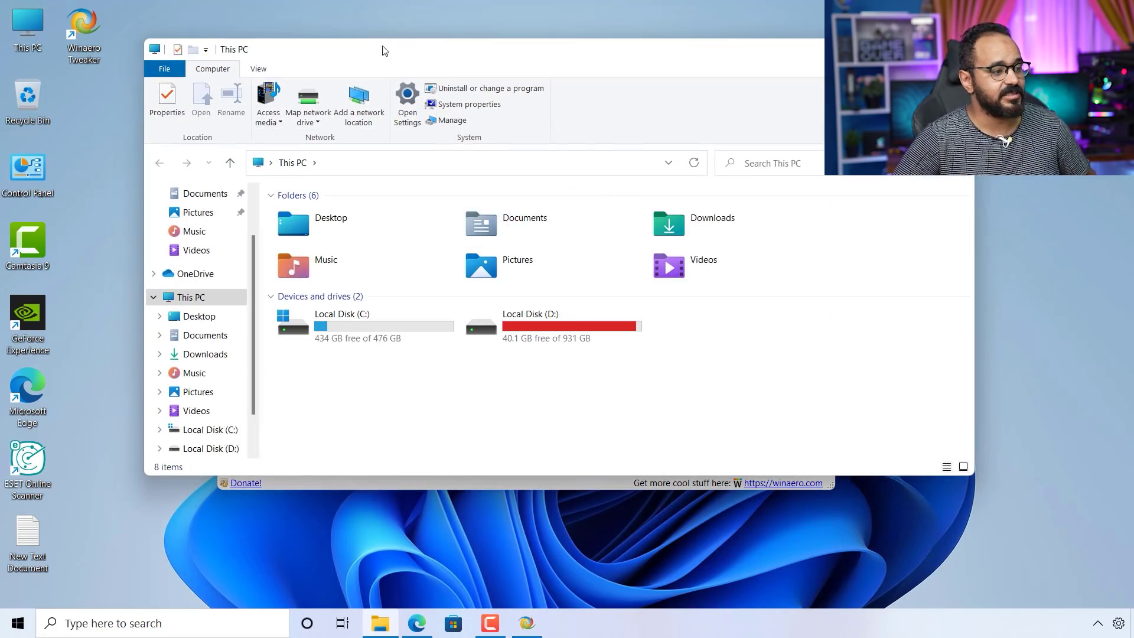
double_click(395, 50)
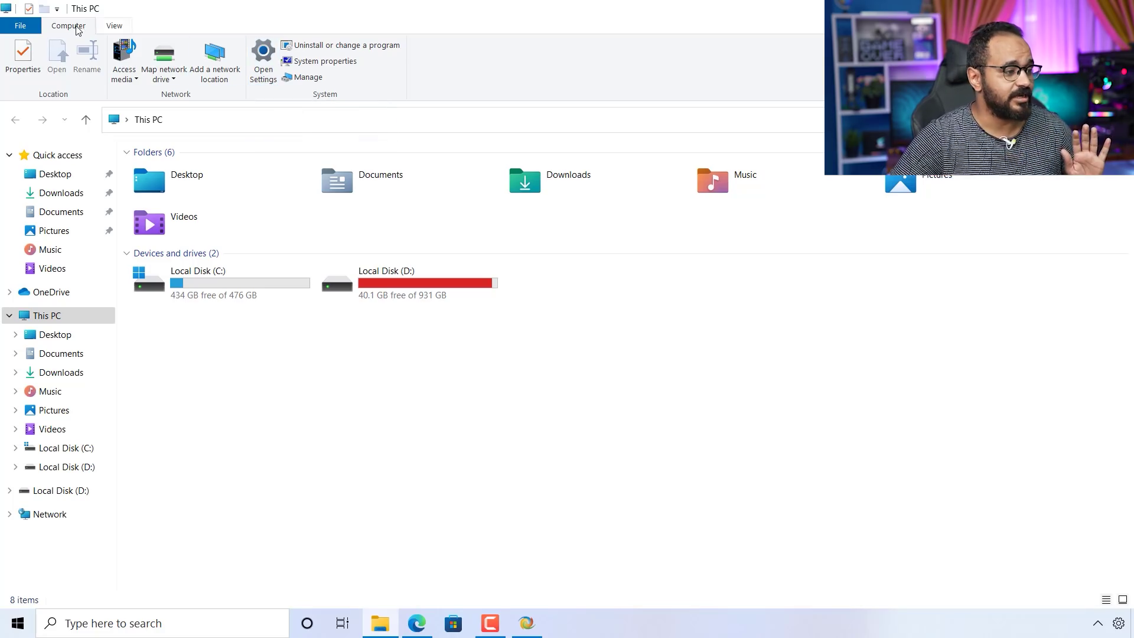
drag(764, 17, 538, 229)
click(531, 248)
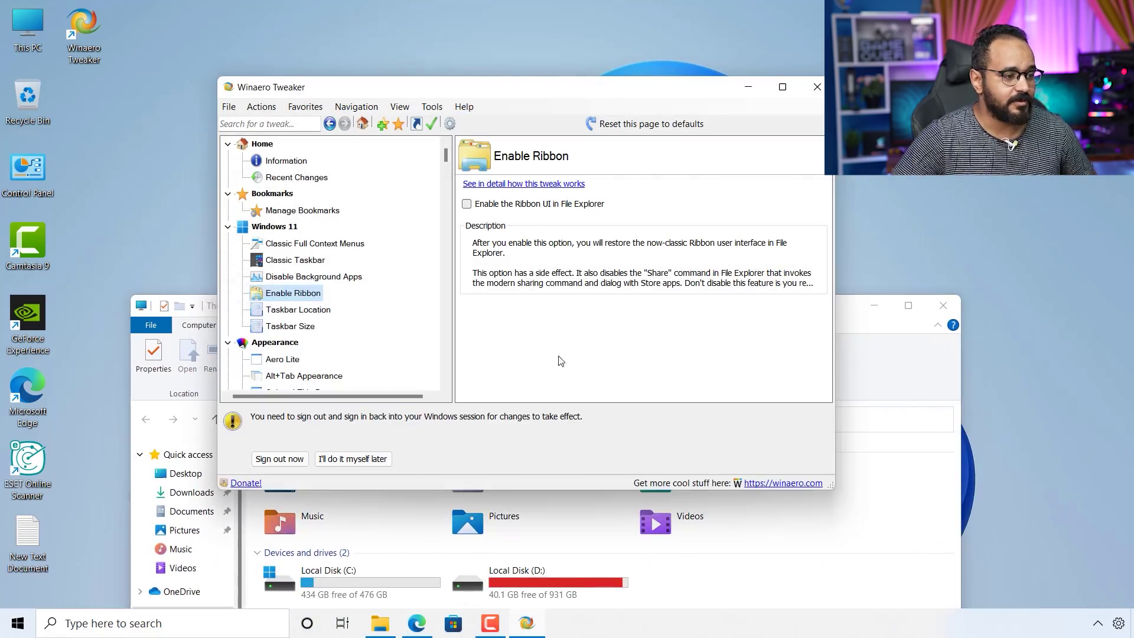
click(798, 630)
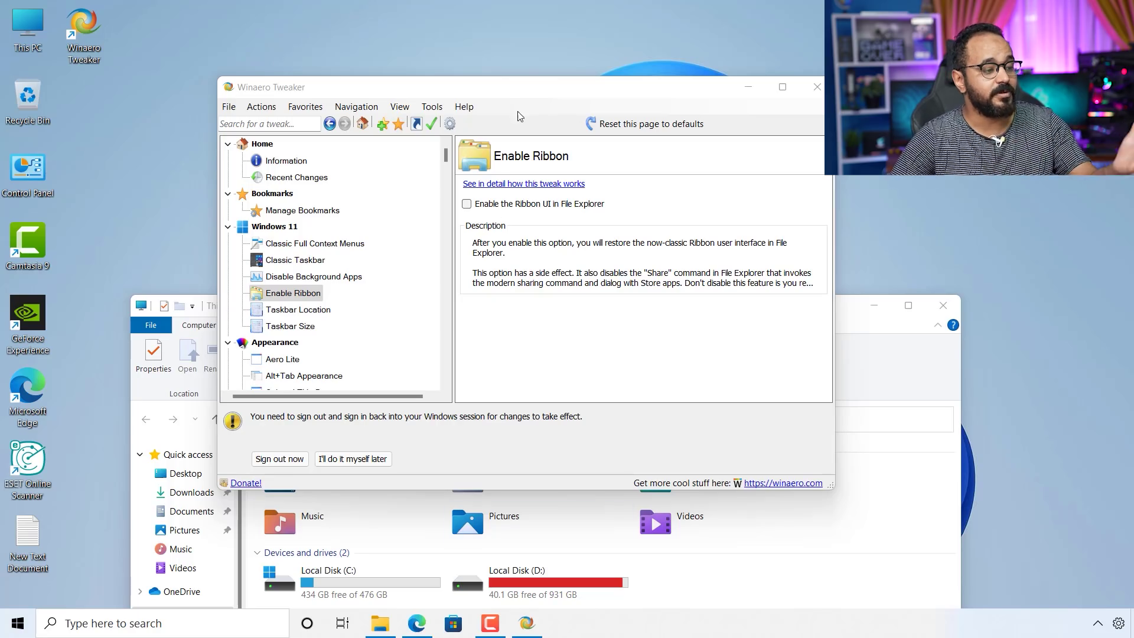
Step: Enable the Ribbon UI in File Explorer, review the Classic Taskbar tweak, and restart Explorer
drag(543, 100, 707, 81)
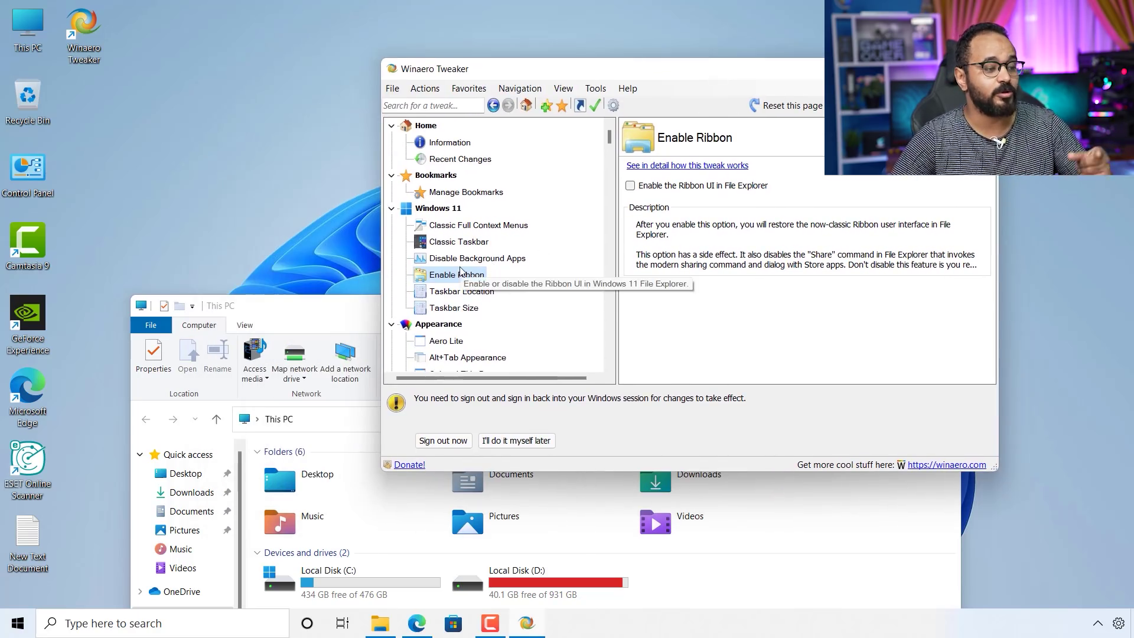
click(631, 186)
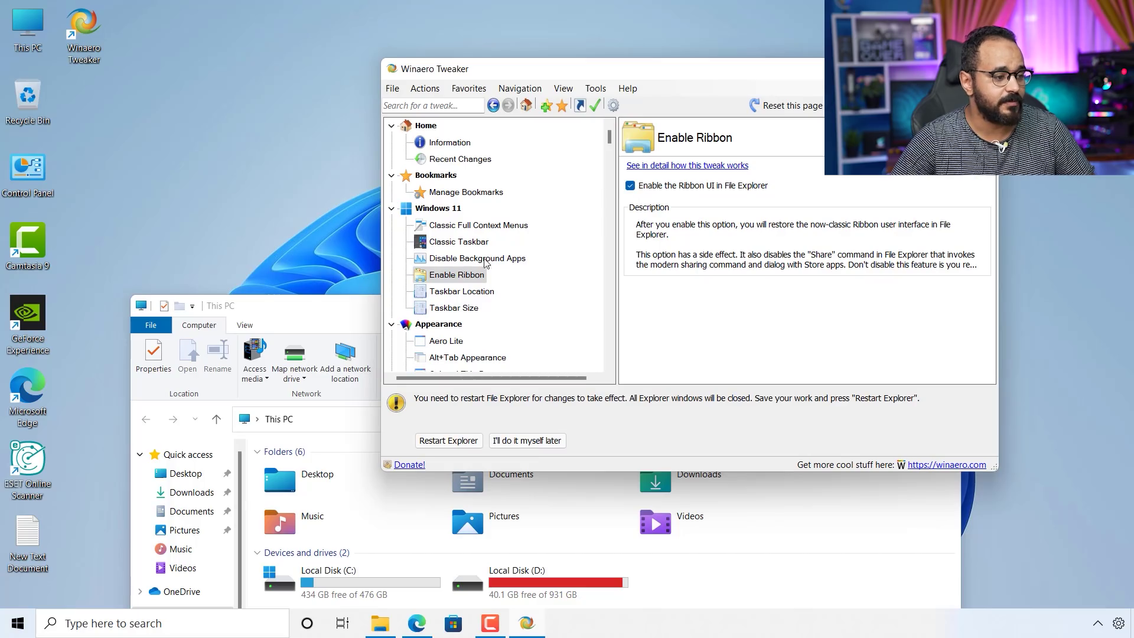
click(459, 241)
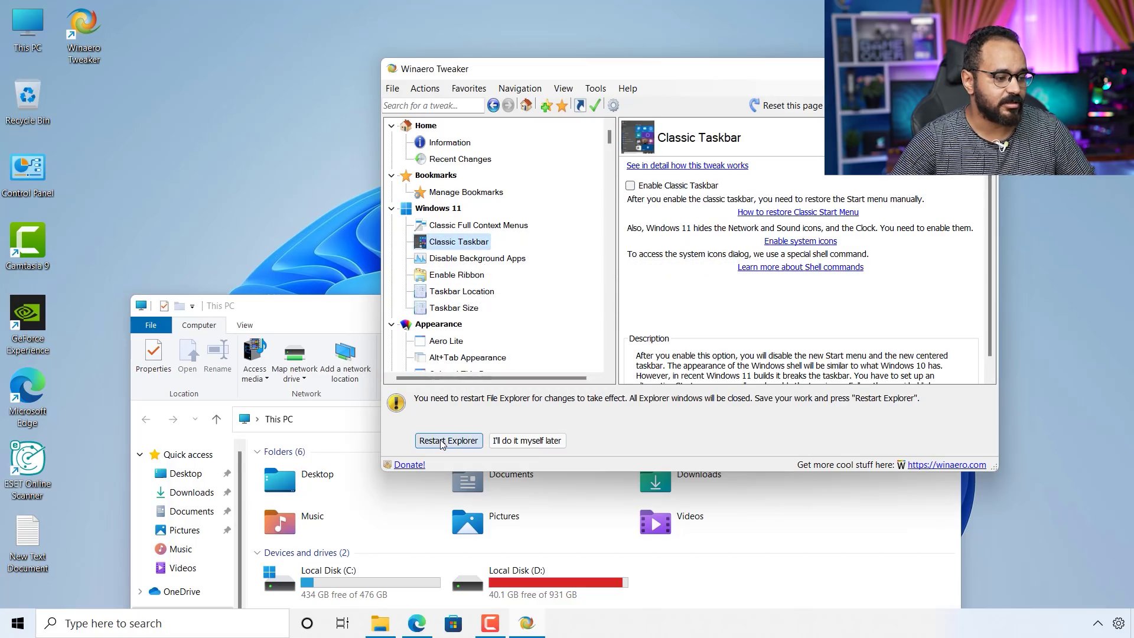
click(456, 275)
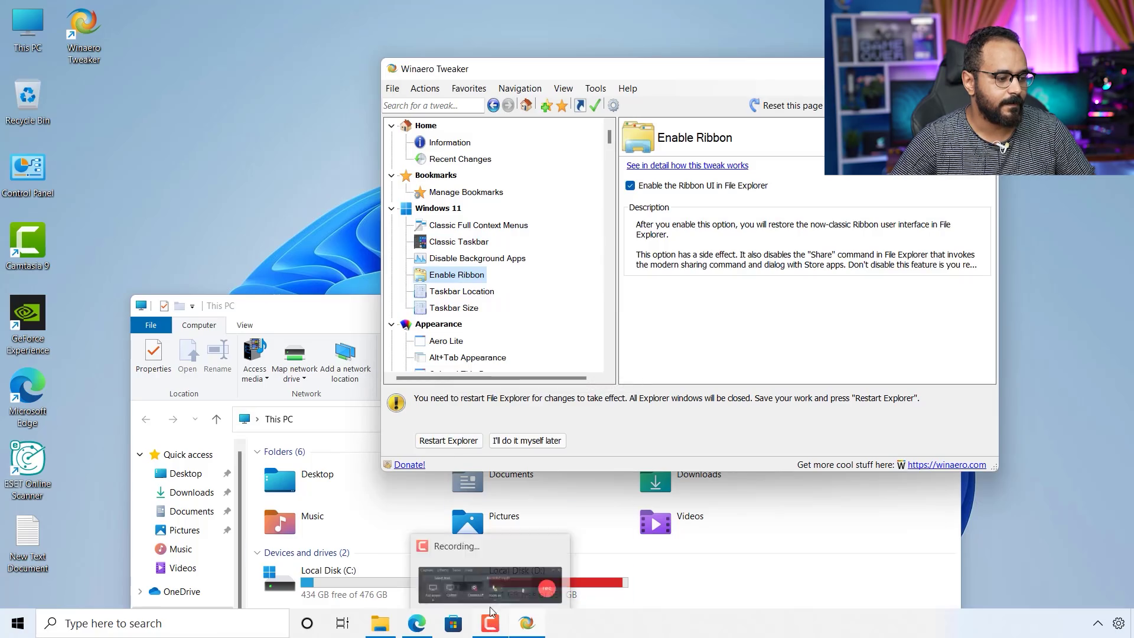
click(446, 441)
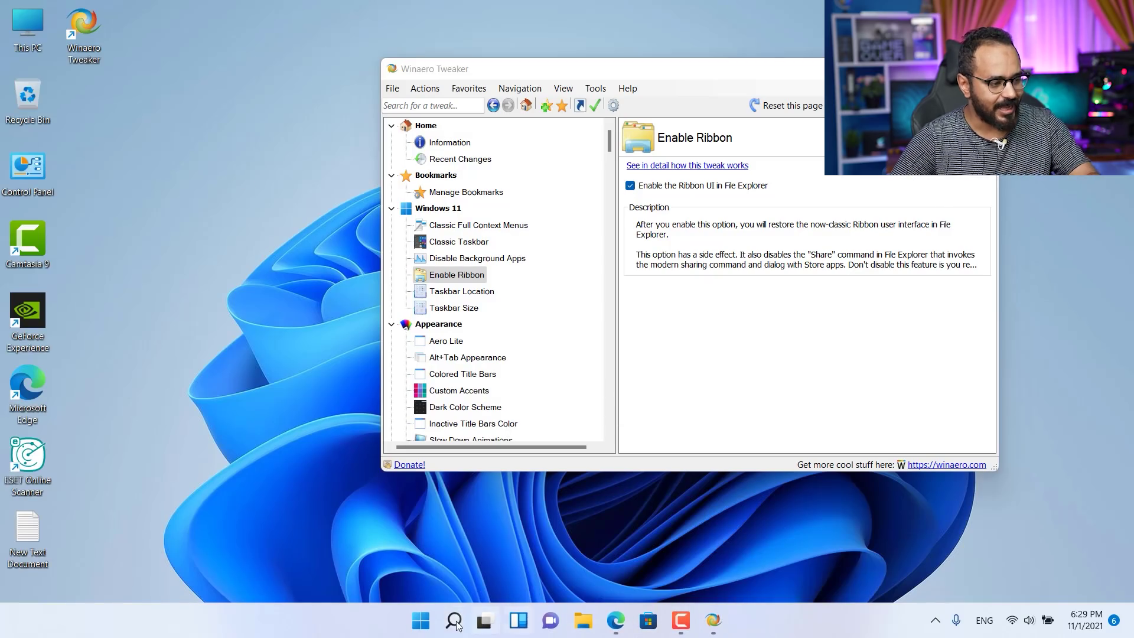
Step: Check the ribbon in a maximized This PC window, then minimize the window
double_click(33, 38)
double_click(465, 178)
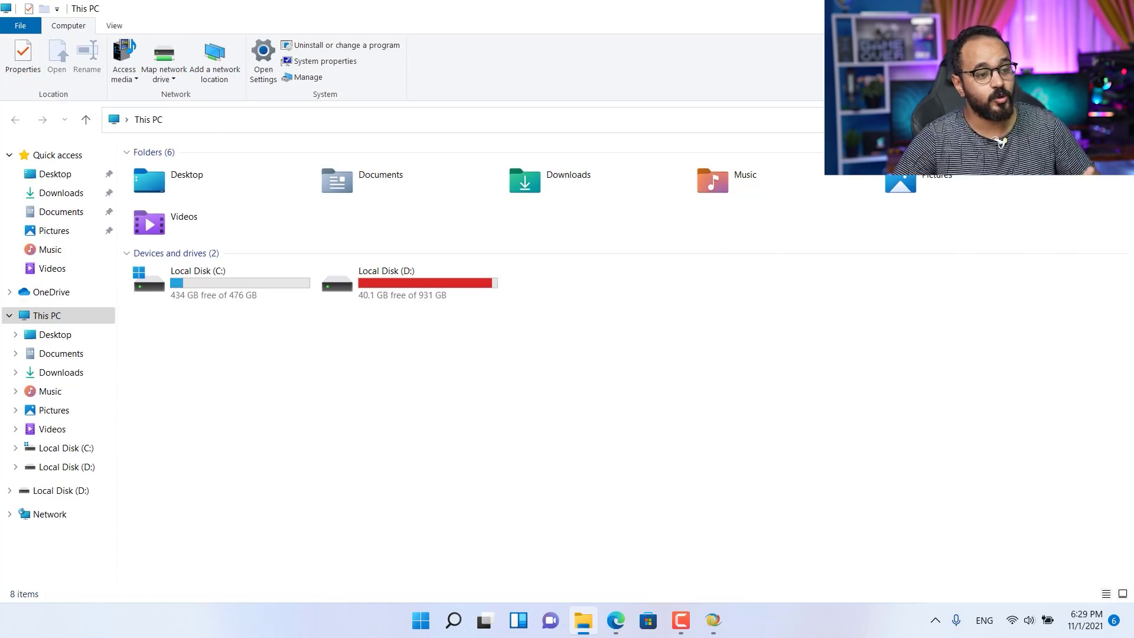
click(582, 620)
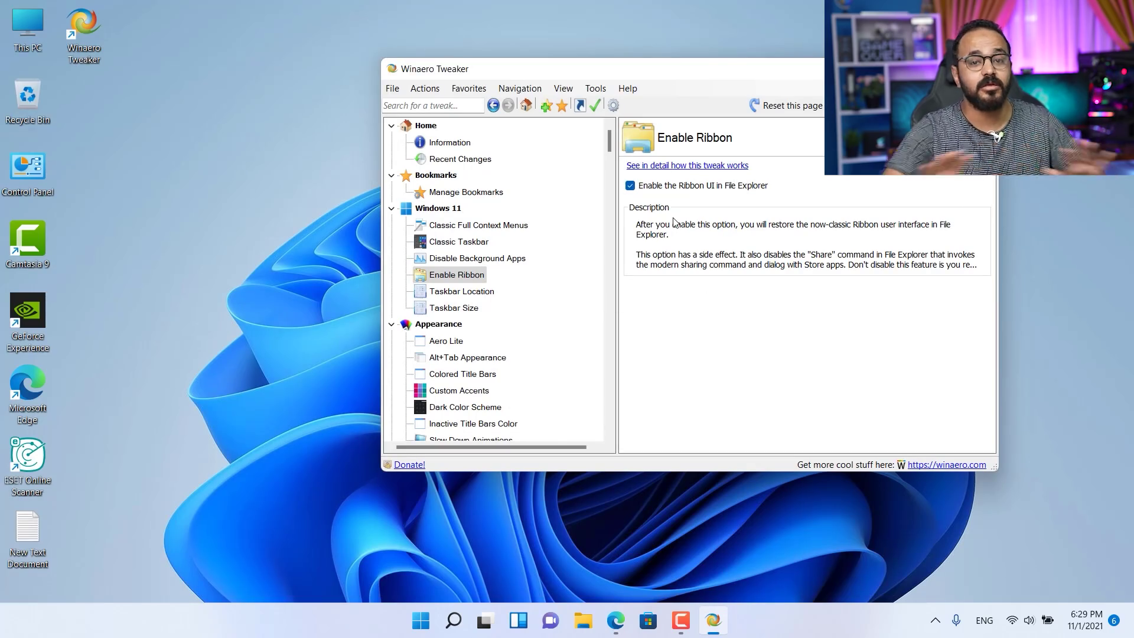
Step: Set the taskbar location to Top and restart Explorer to apply it
click(472, 292)
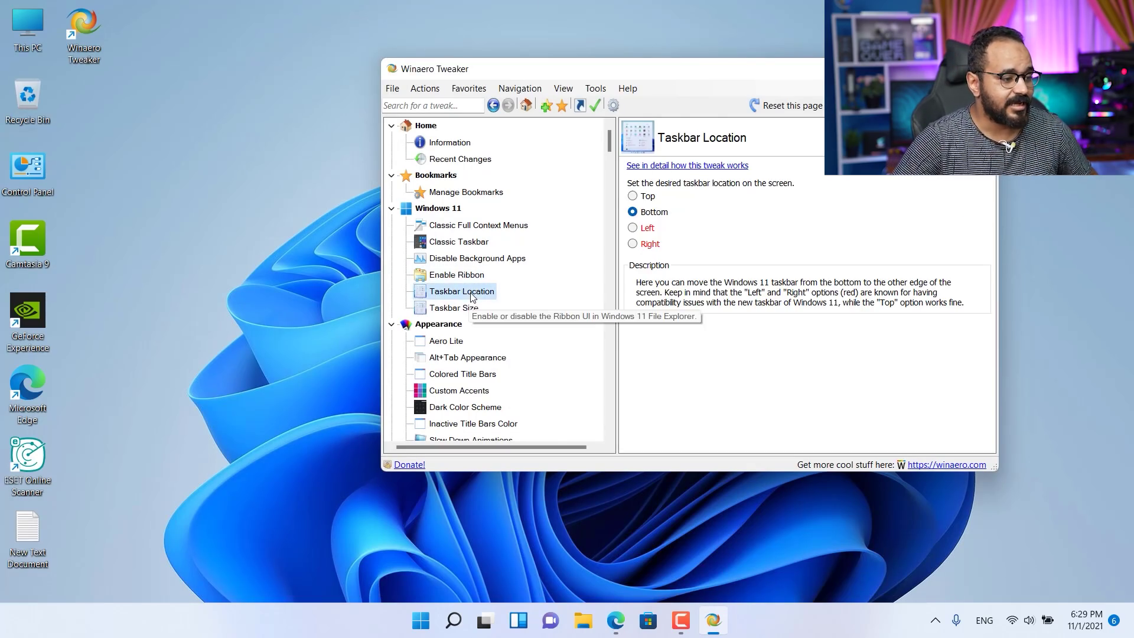
click(647, 197)
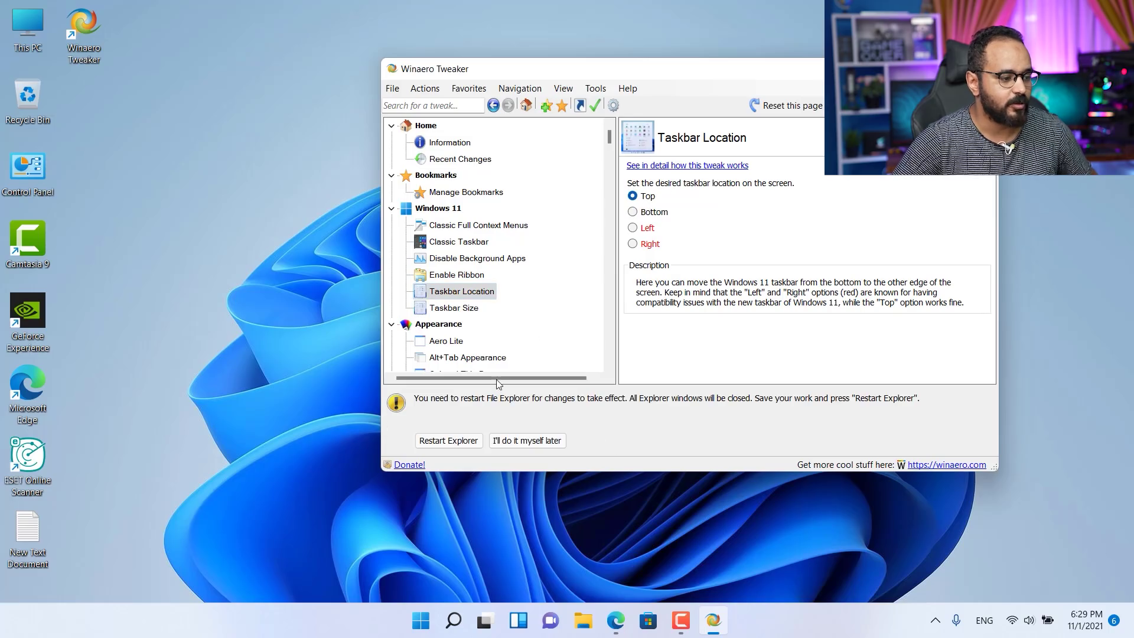
click(463, 442)
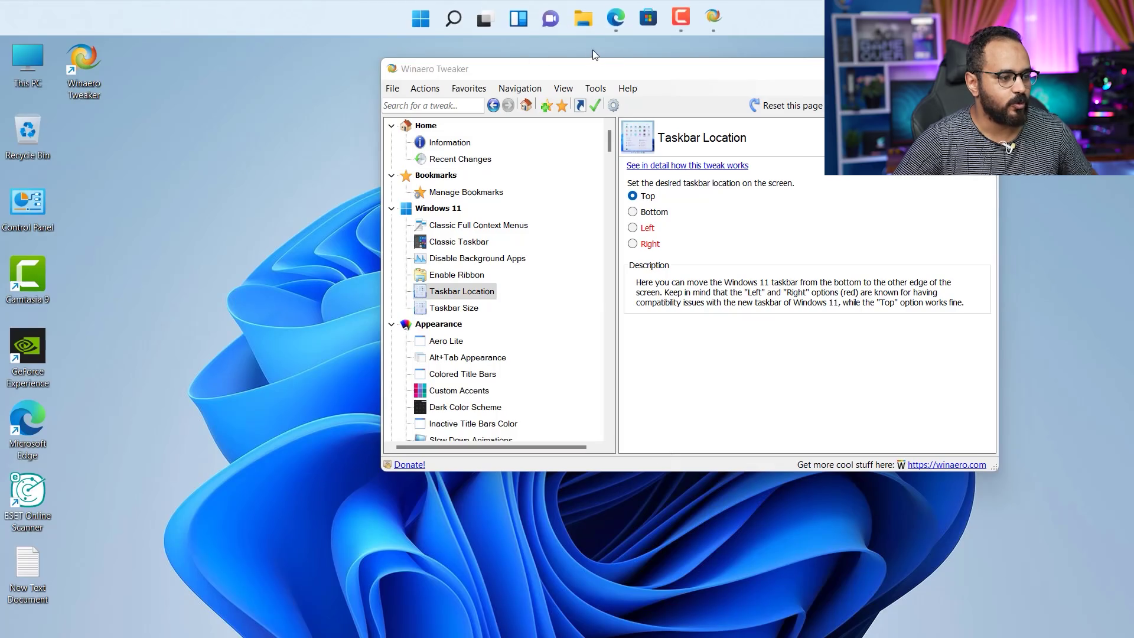
Step: Set the taskbar location to Left and restart Explorer
click(636, 231)
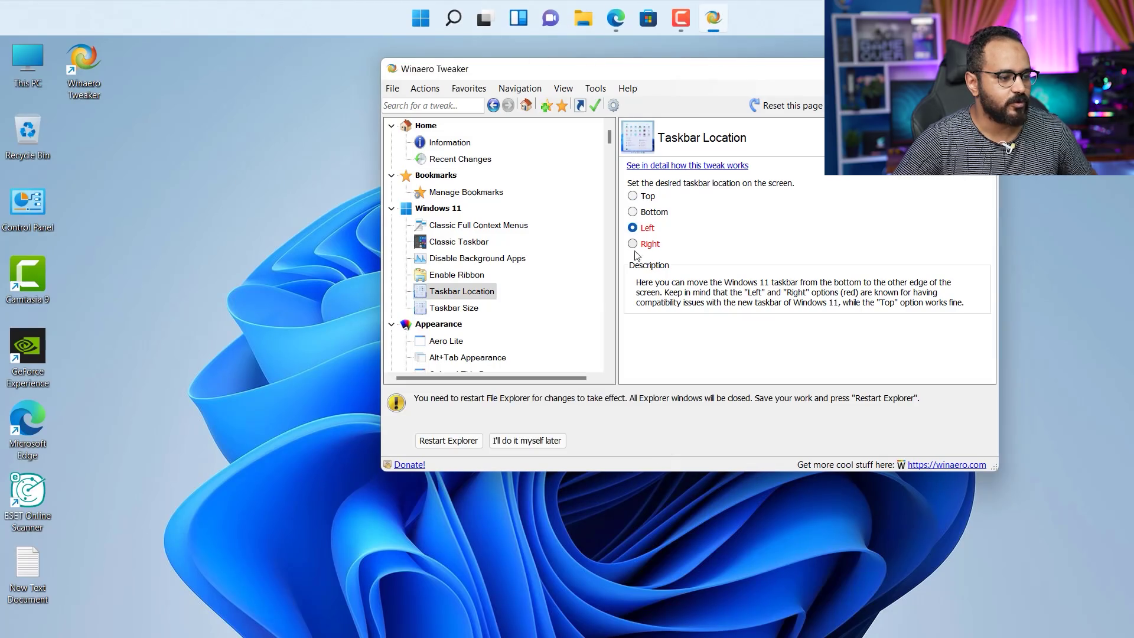
click(451, 444)
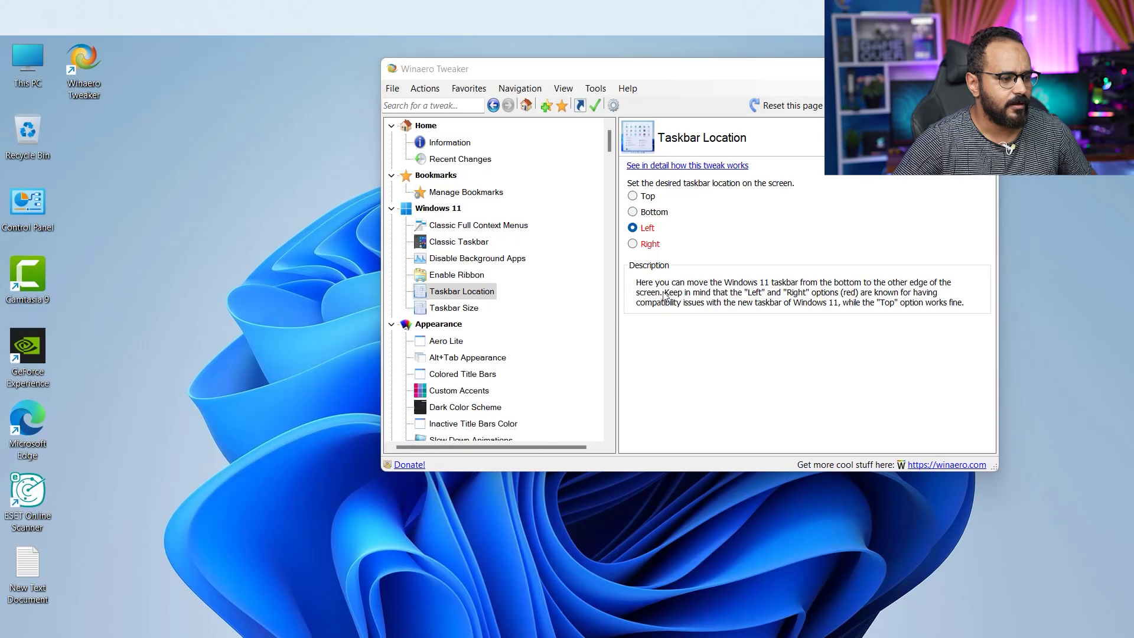
Step: Set the taskbar location to Bottom and restart Explorer to apply it
click(648, 197)
click(645, 213)
click(453, 440)
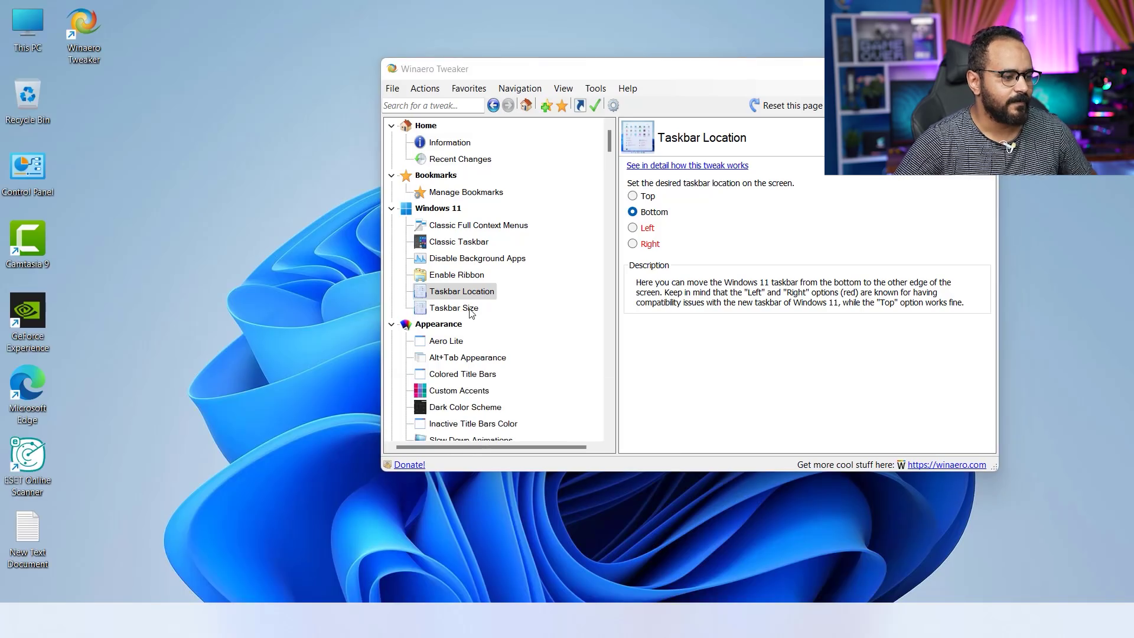
Step: Try the Large and Small options of the Taskbar Size tweak, restarting Explorer after each change
click(470, 310)
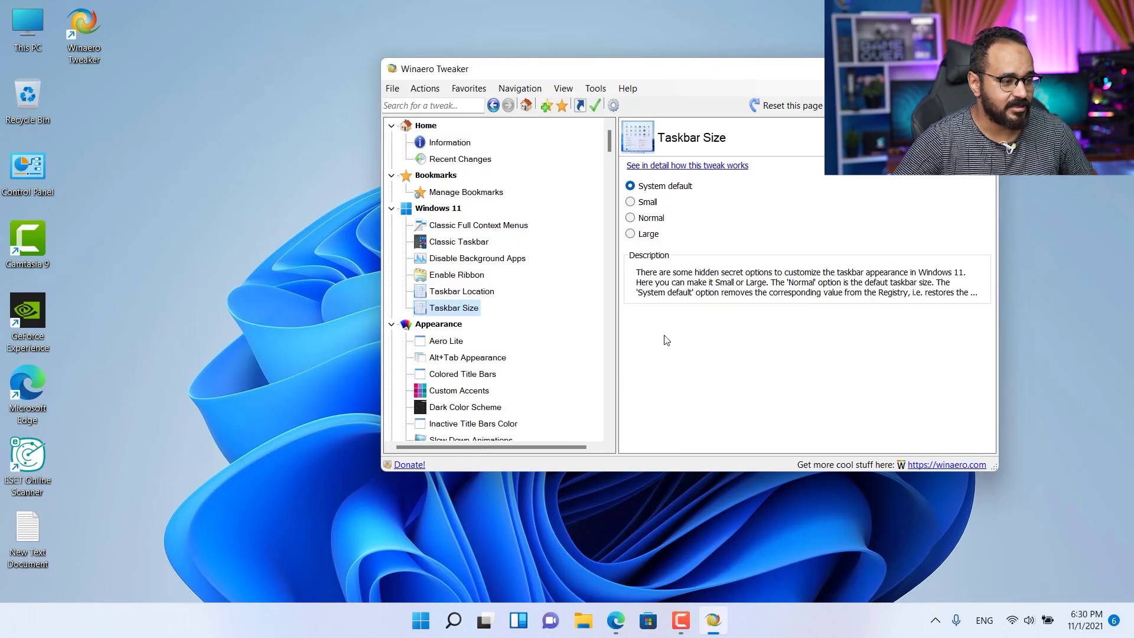
click(647, 235)
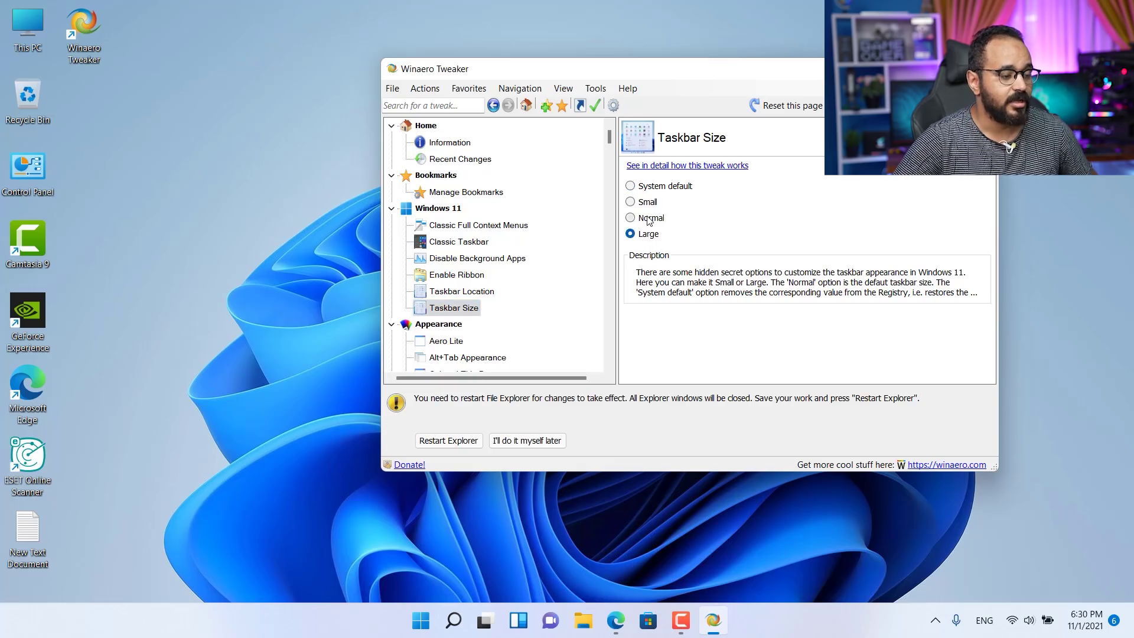
click(466, 441)
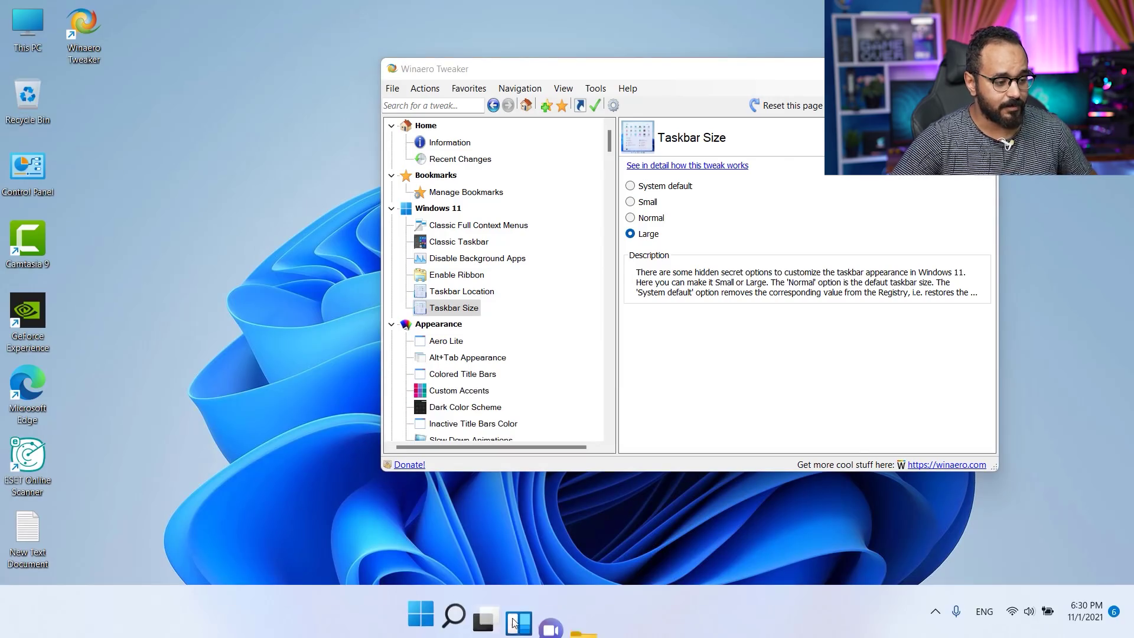
click(656, 205)
click(451, 441)
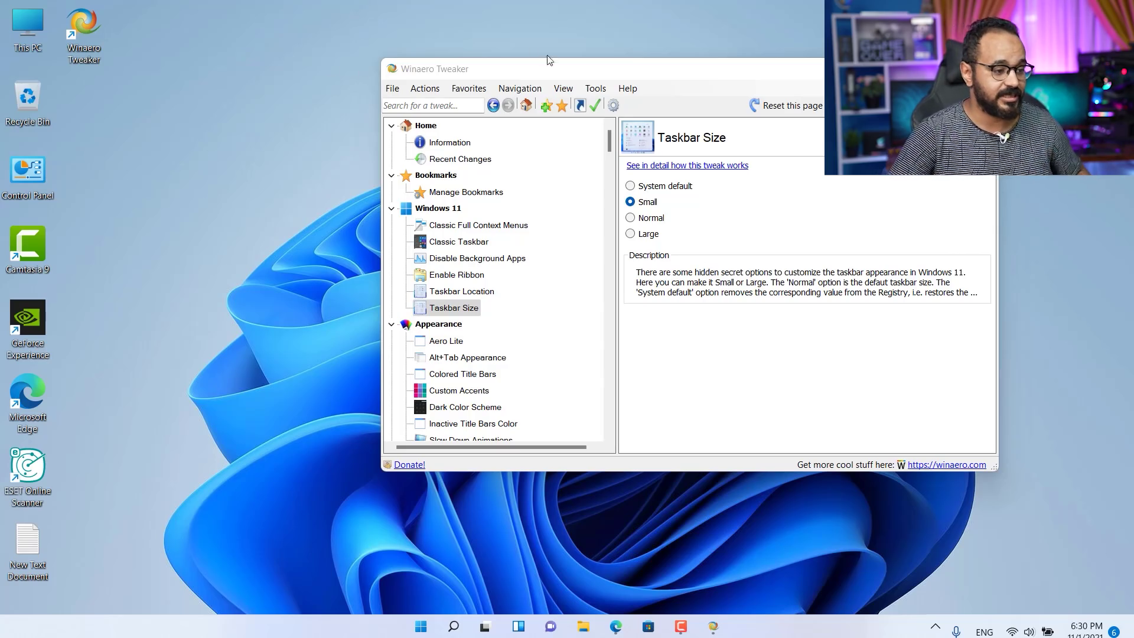
Step: Set the taskbar size to Normal and restart Explorer
click(645, 223)
click(449, 441)
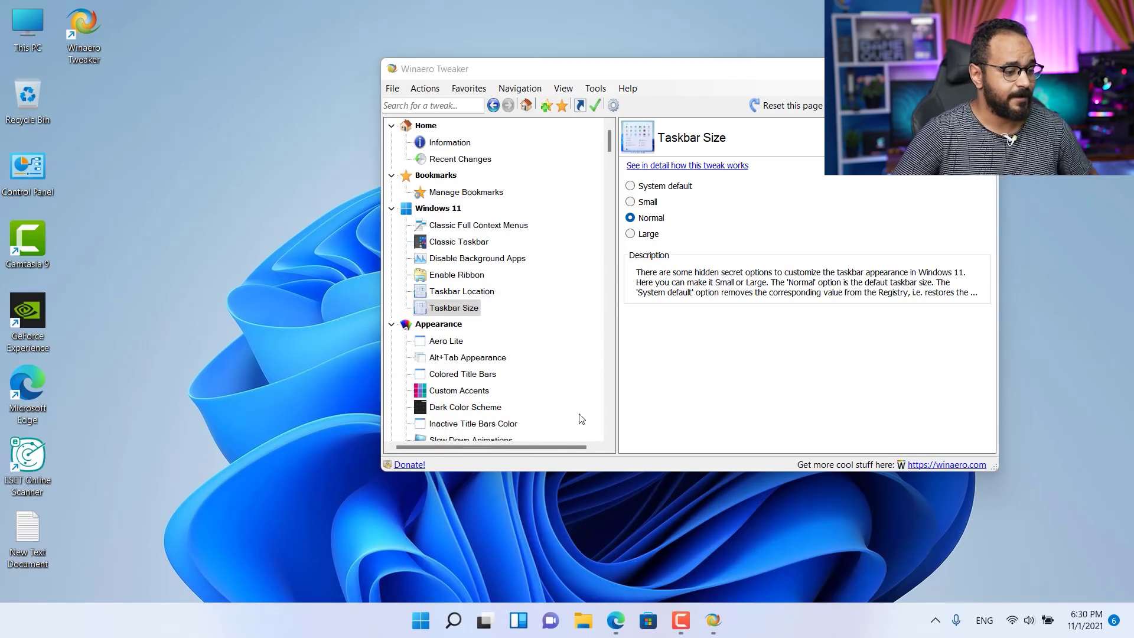
Step: Review the Appearance tweaks from Aero Lite through Alt+Tab Appearance, Colored Title Bars and Custom Accents to Dark Color Scheme
click(446, 342)
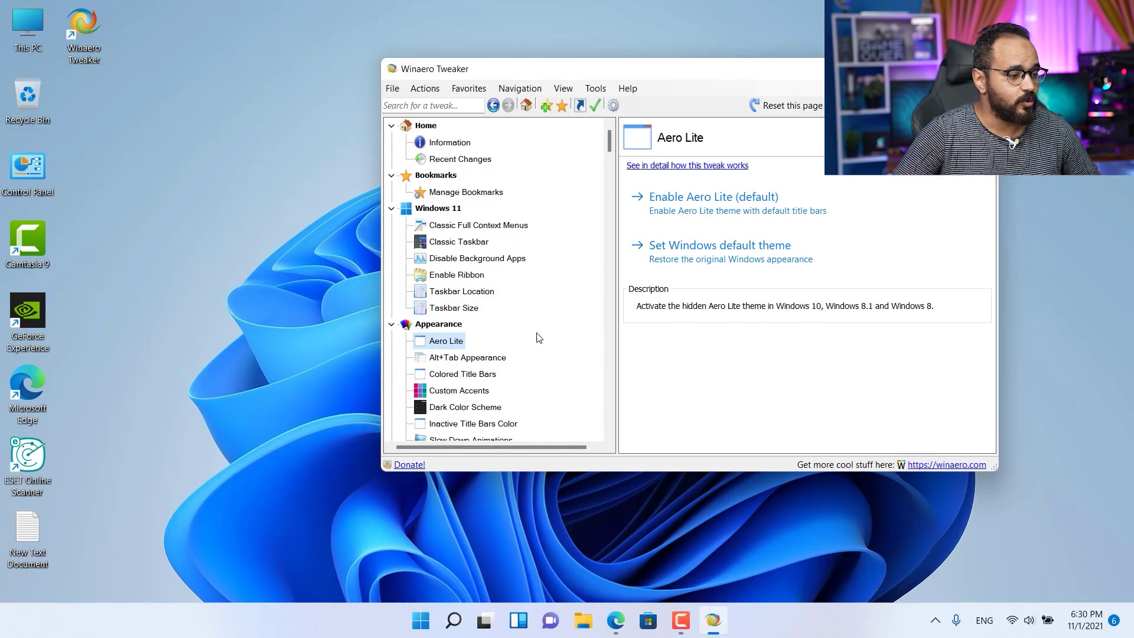
scroll(523, 337, down, 2)
scroll(611, 254, up, 1)
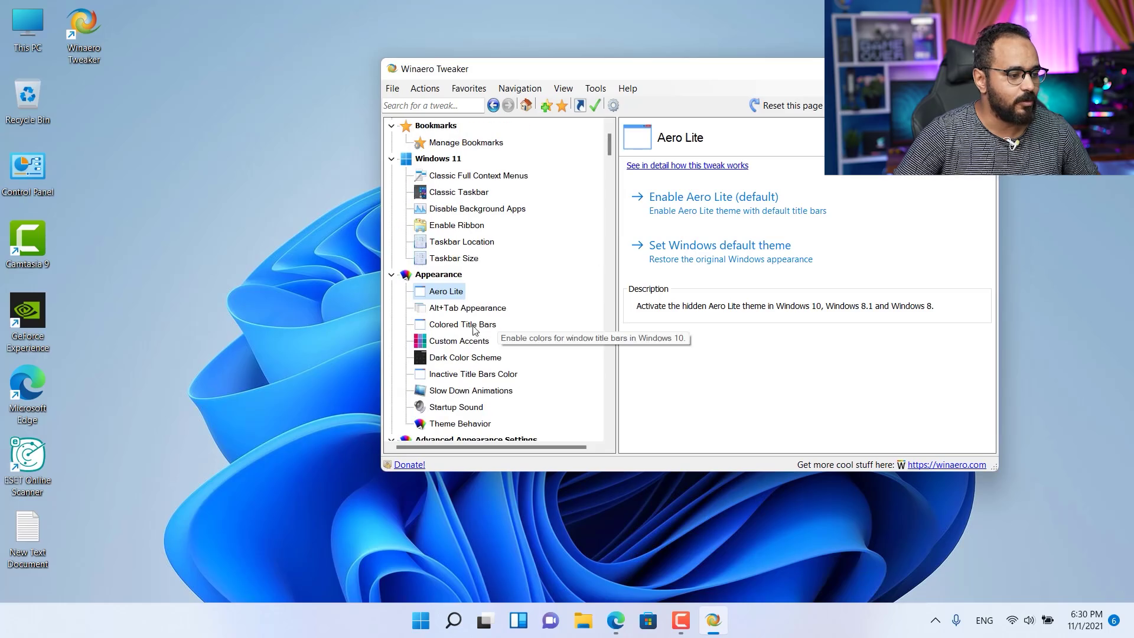
click(480, 309)
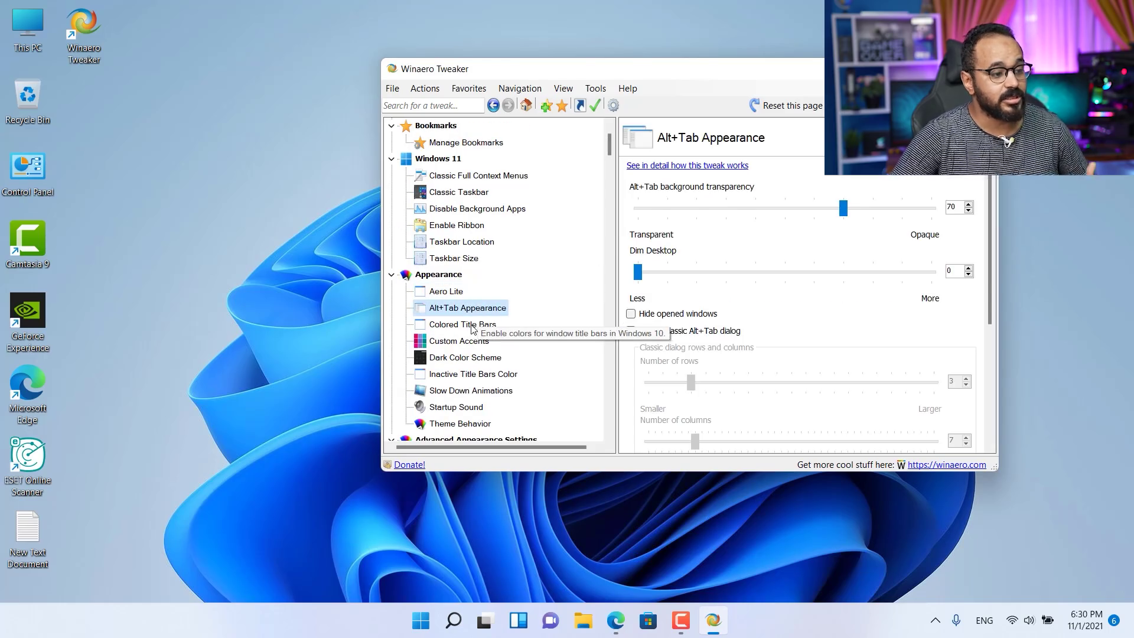
click(464, 325)
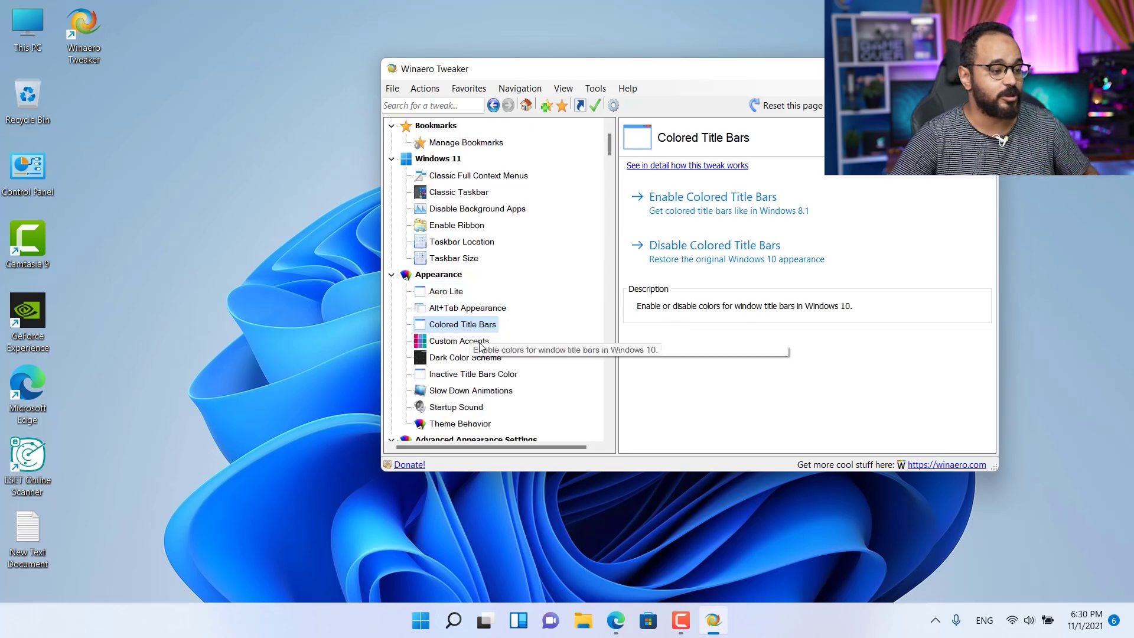
click(460, 342)
click(485, 361)
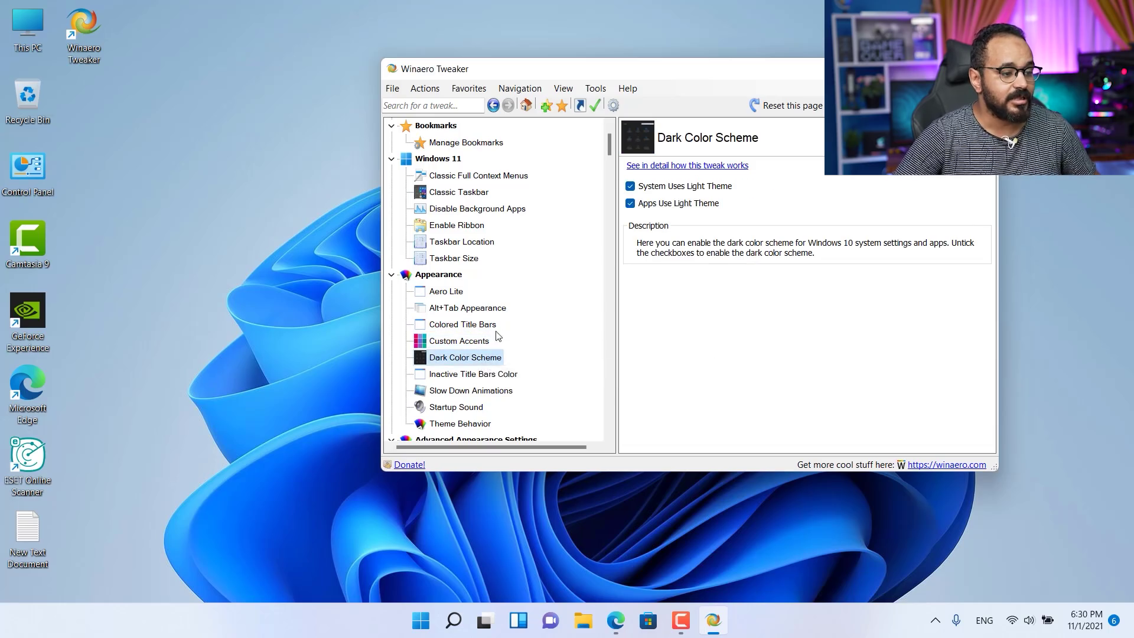
Step: Review the Icons and Menus tweaks under Advanced Appearance Settings and browse the Behavior and Boot and Logon tweaks
scroll(476, 322, down, 4)
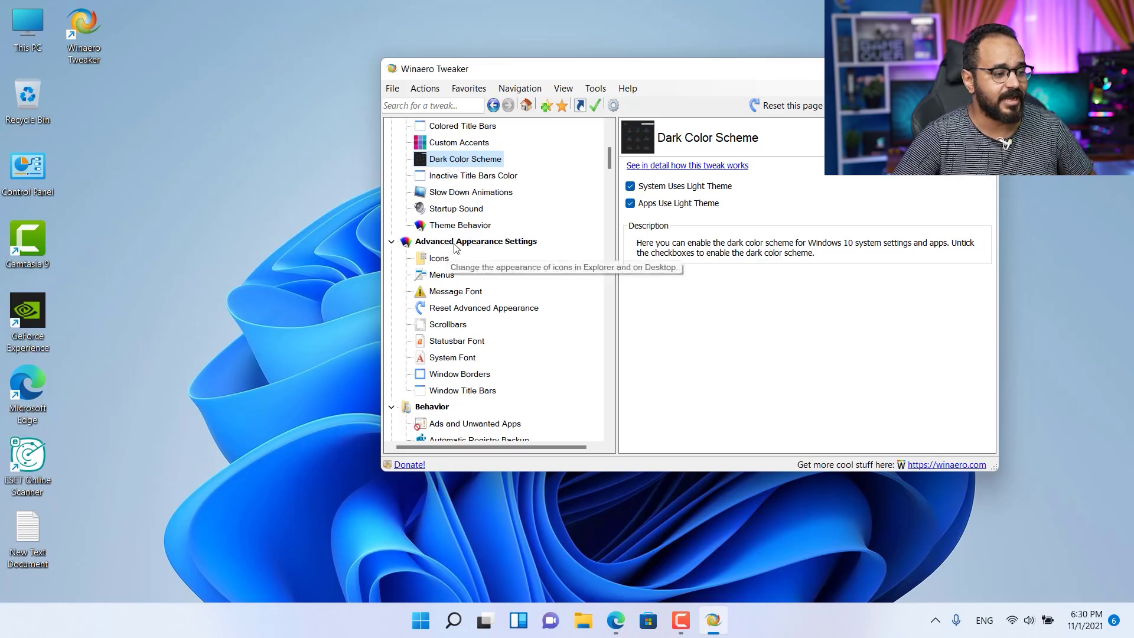
click(440, 258)
click(443, 274)
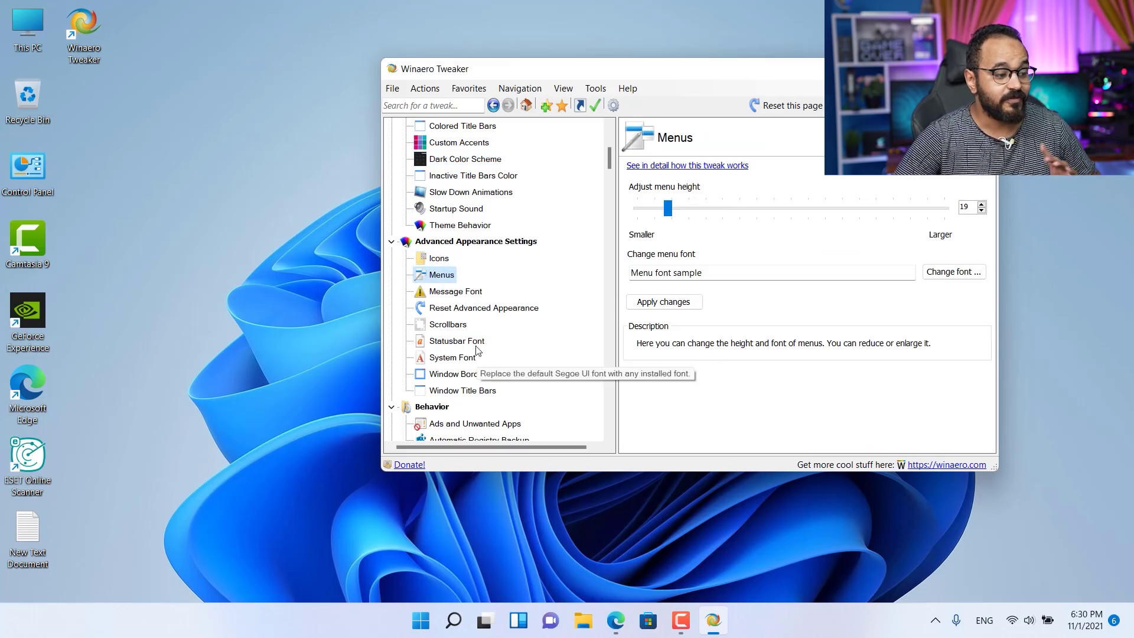
scroll(465, 331, down, 6)
scroll(466, 331, down, 5)
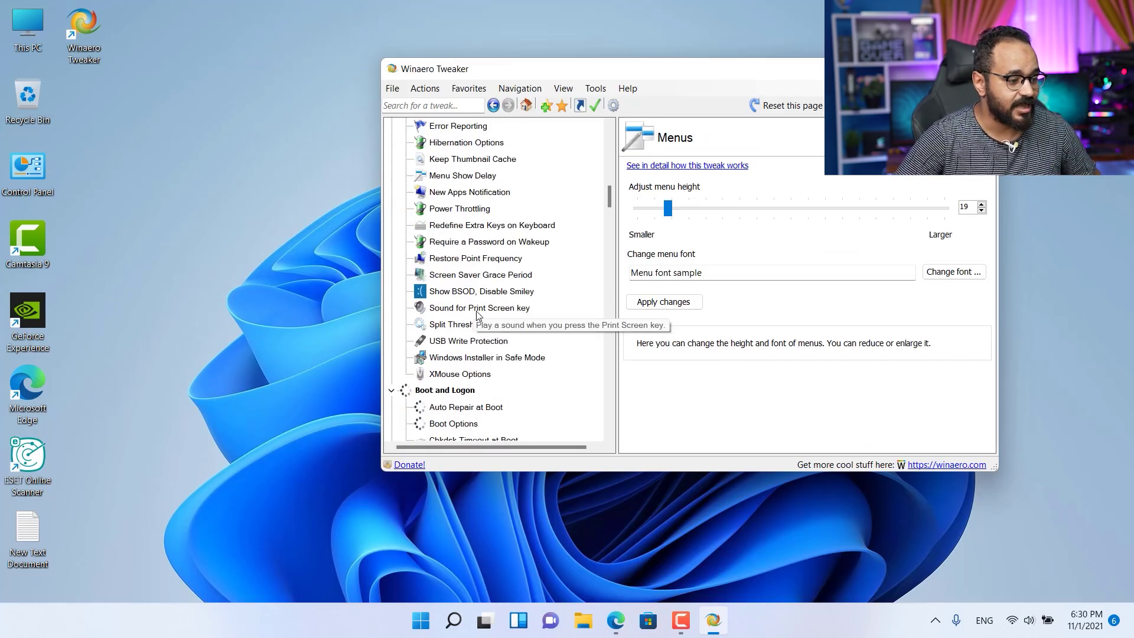
scroll(519, 325, down, 4)
drag(611, 225, 610, 162)
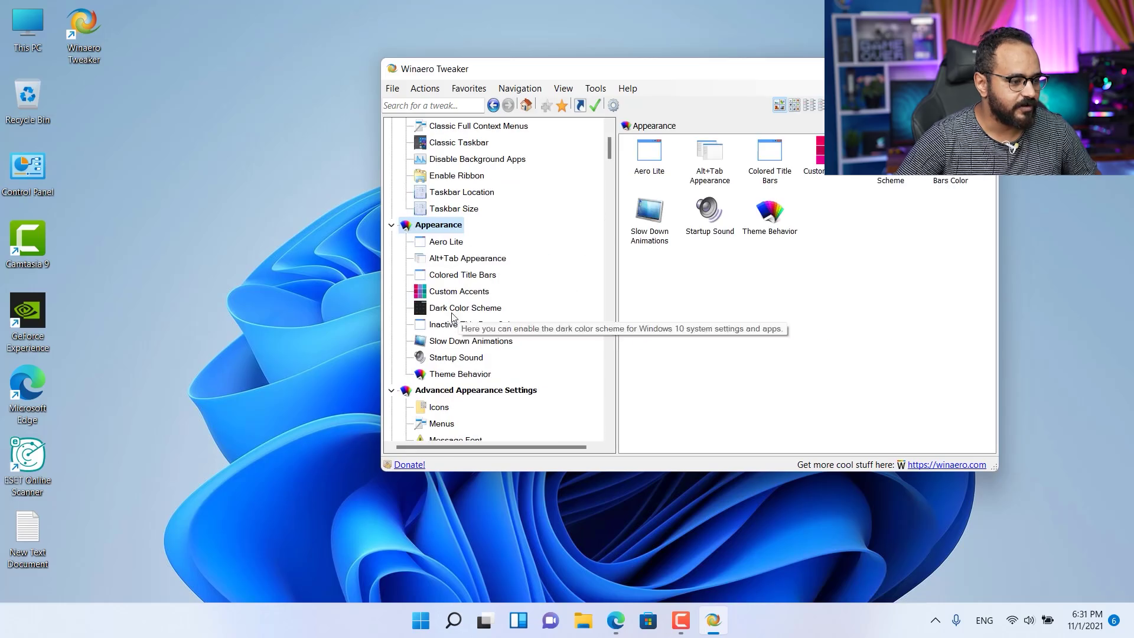
Step: Play the current sound in the Startup Sound tweak and open the WAV file selection for replacing it
click(466, 358)
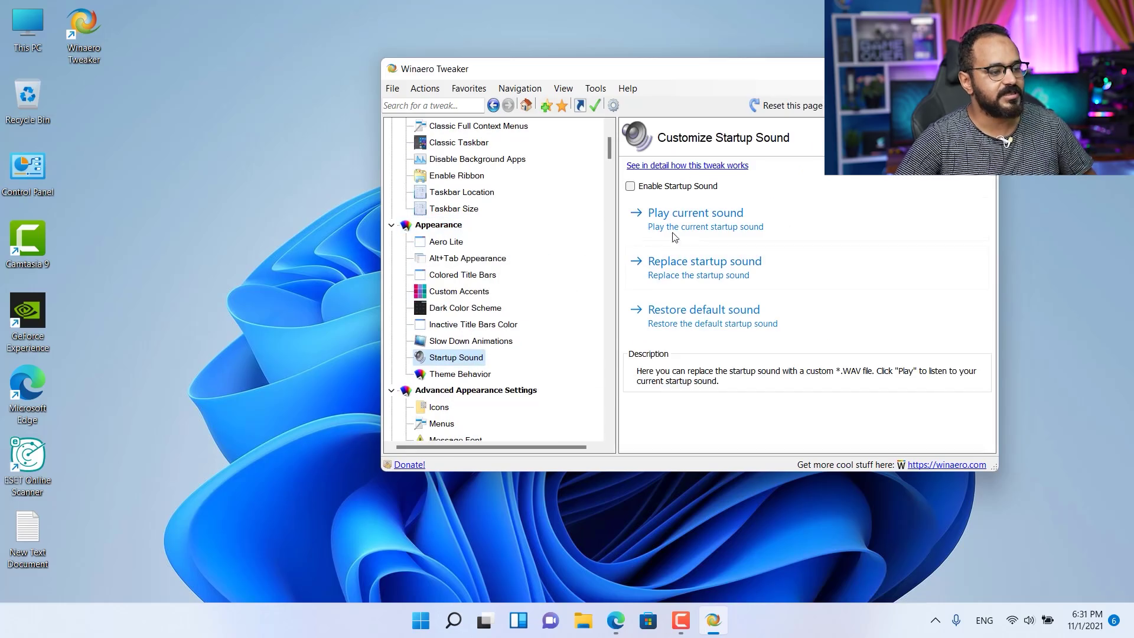
click(712, 223)
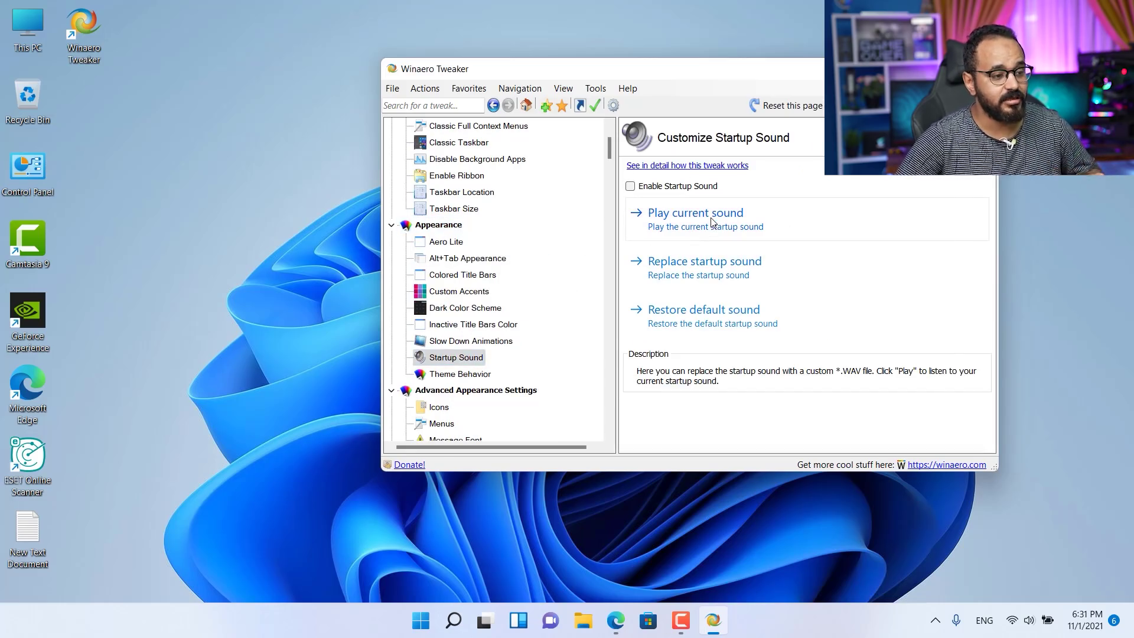
click(710, 276)
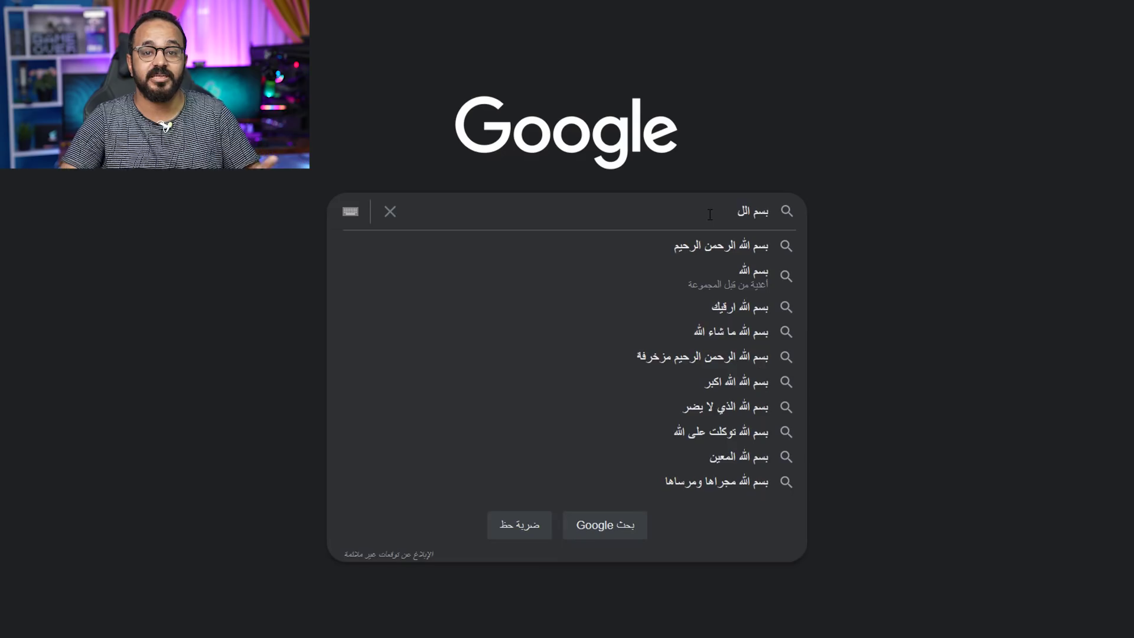
Step: Search Google for "بسم الله الرحمن الرحيم wav" and cancel the startup sound's file selection
text(له الرحمن)
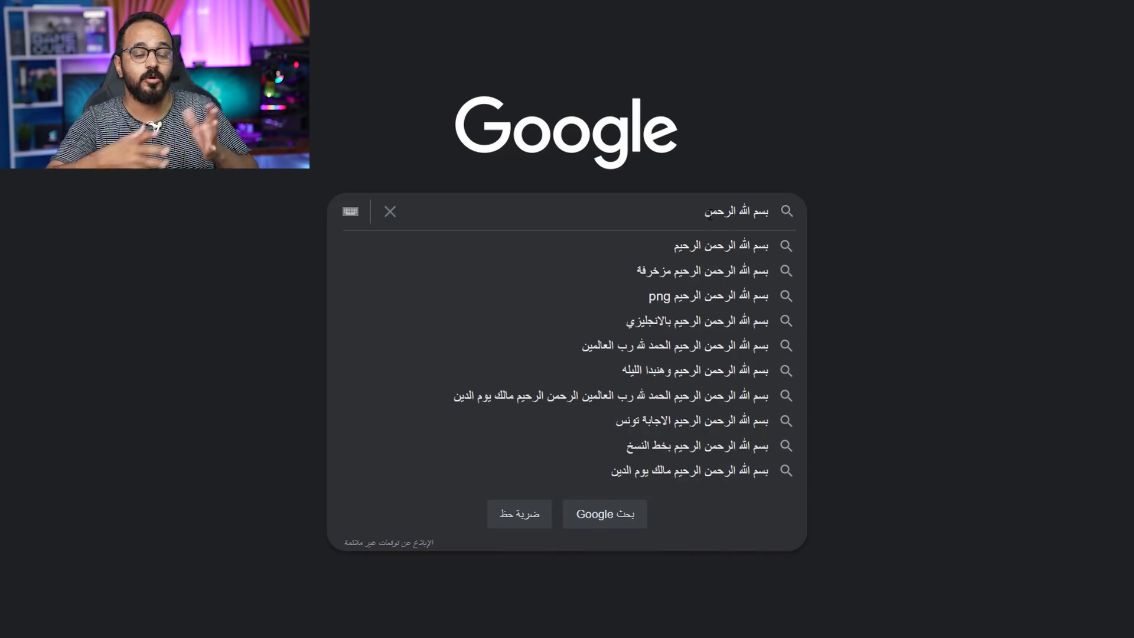
text( الرحيم )
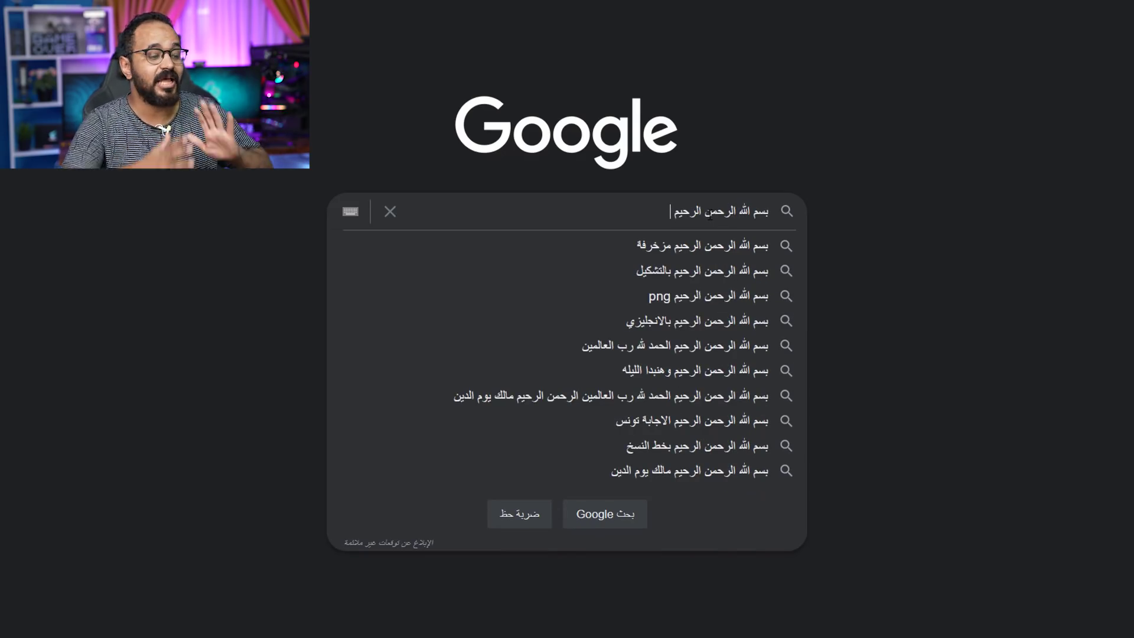
text(wav)
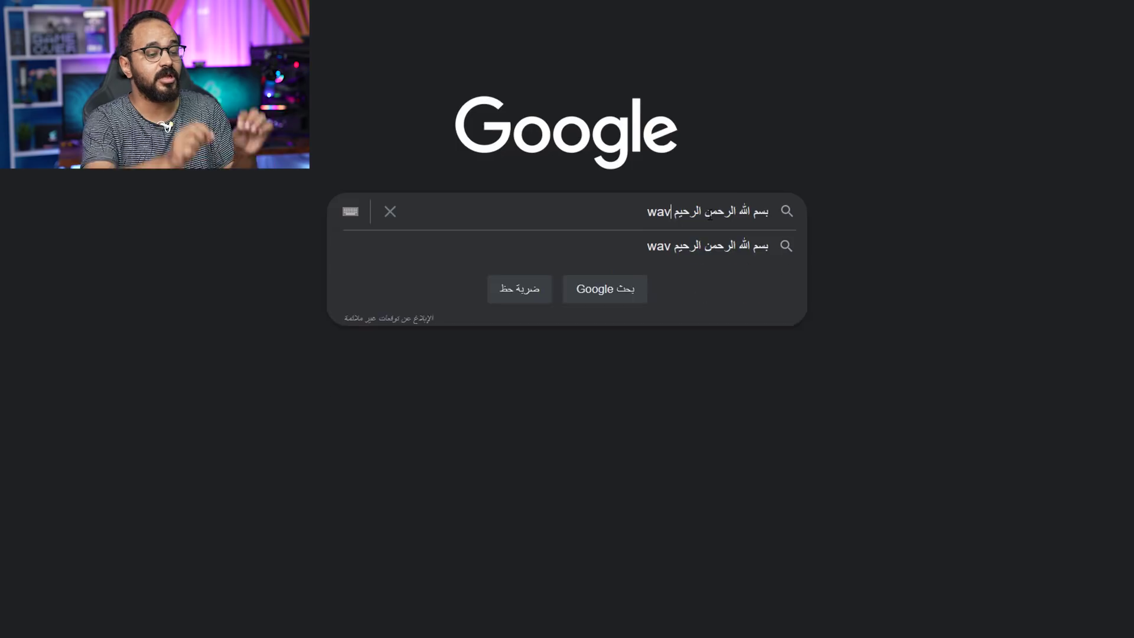
key(Return)
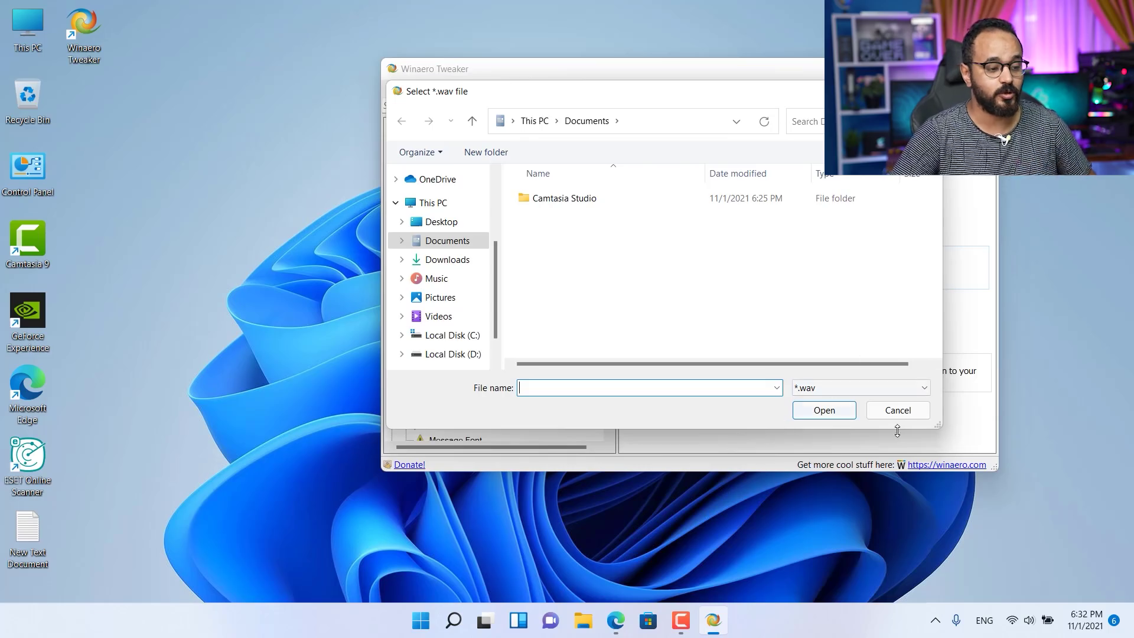
click(900, 412)
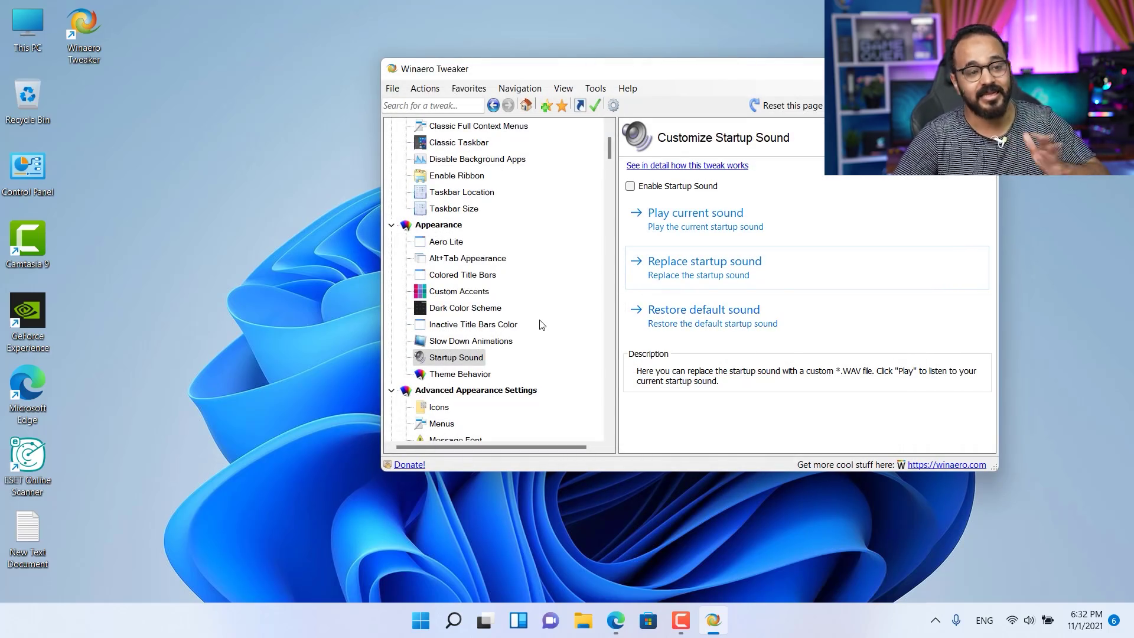
Step: Add the Bluetooth submenu to the desktop context menu and open that menu to check it
scroll(468, 324, down, 2)
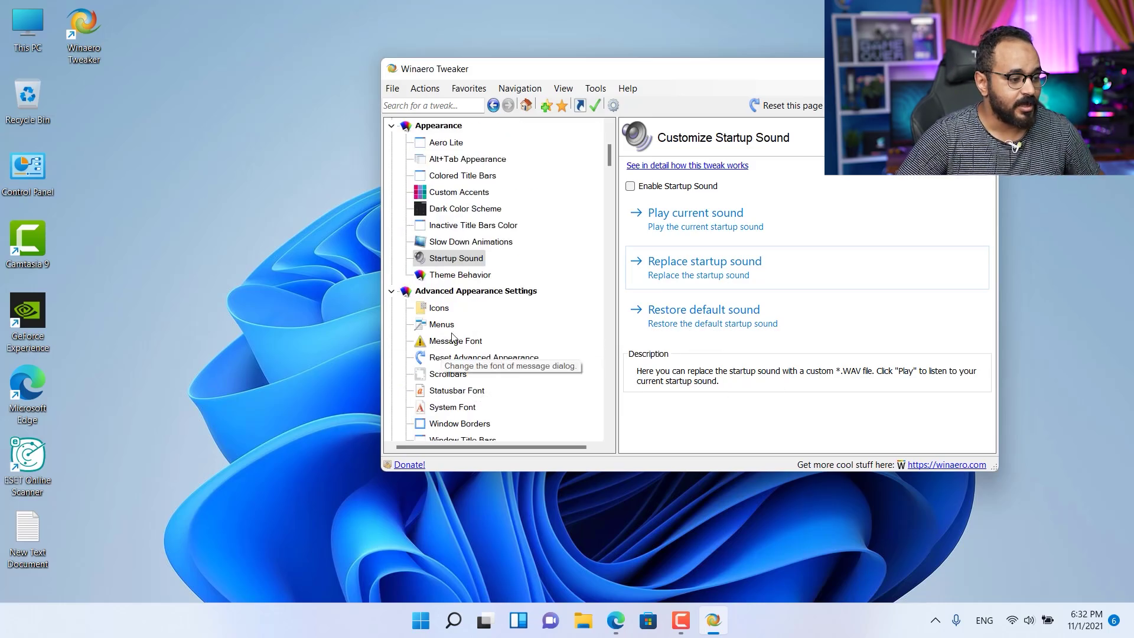
scroll(451, 337, down, 8)
drag(610, 187, 610, 259)
click(447, 274)
click(628, 184)
right_click(164, 186)
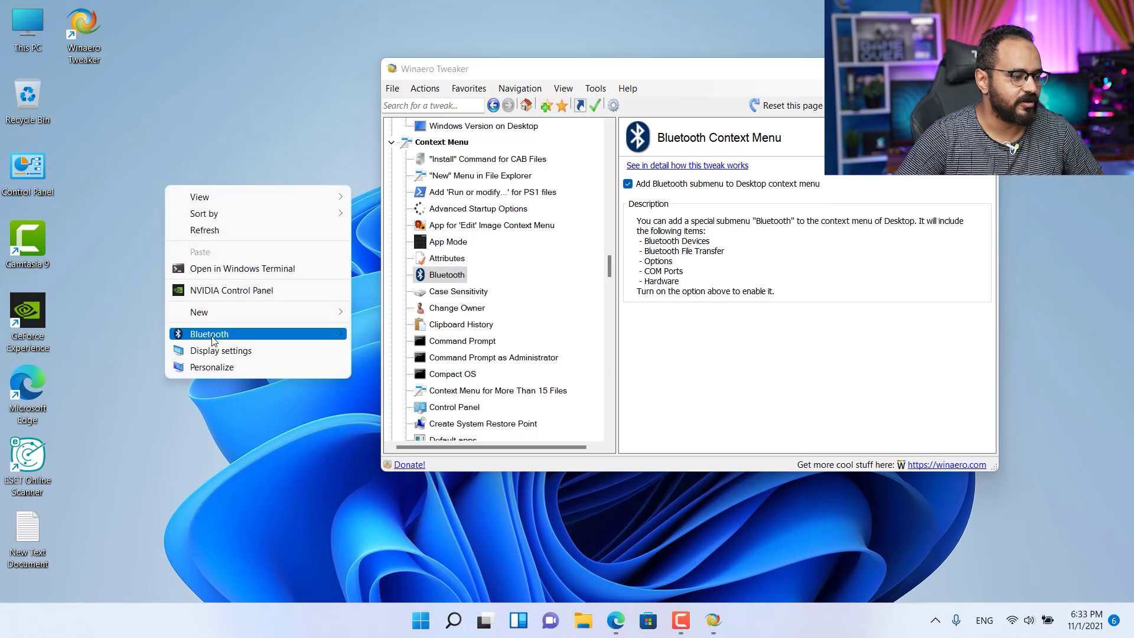
Step: Remove the Bluetooth submenu from the desktop context menu and check the menu again
click(628, 184)
right_click(190, 187)
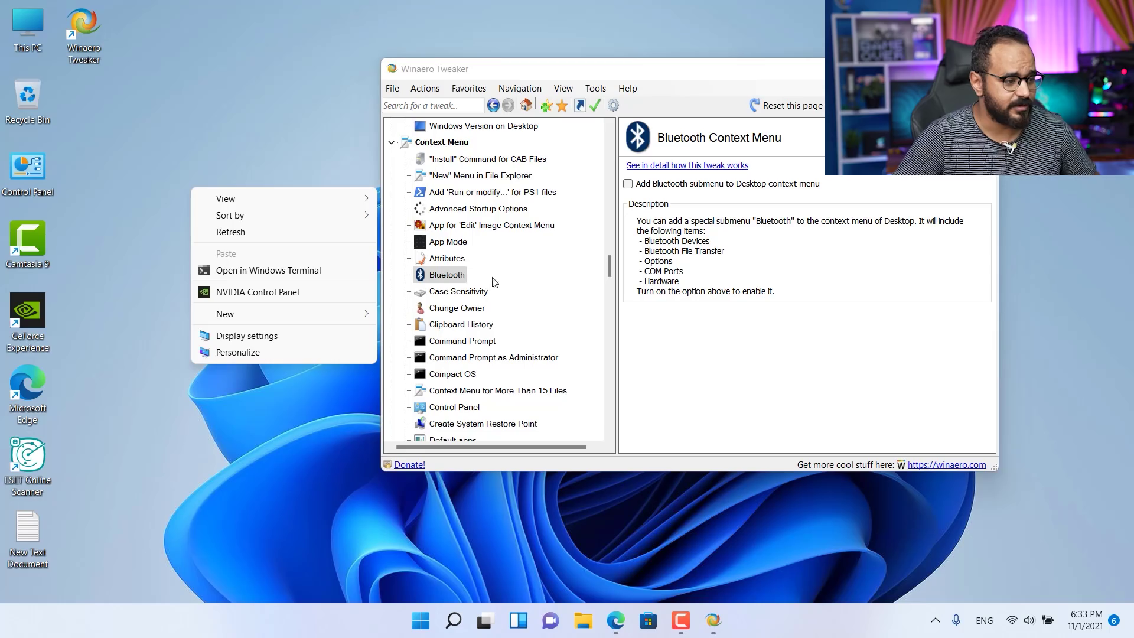
Step: Review the Case Sensitivity context menu tweak and browse the remaining tweaks down to the Privacy and Shortcuts categories
click(460, 292)
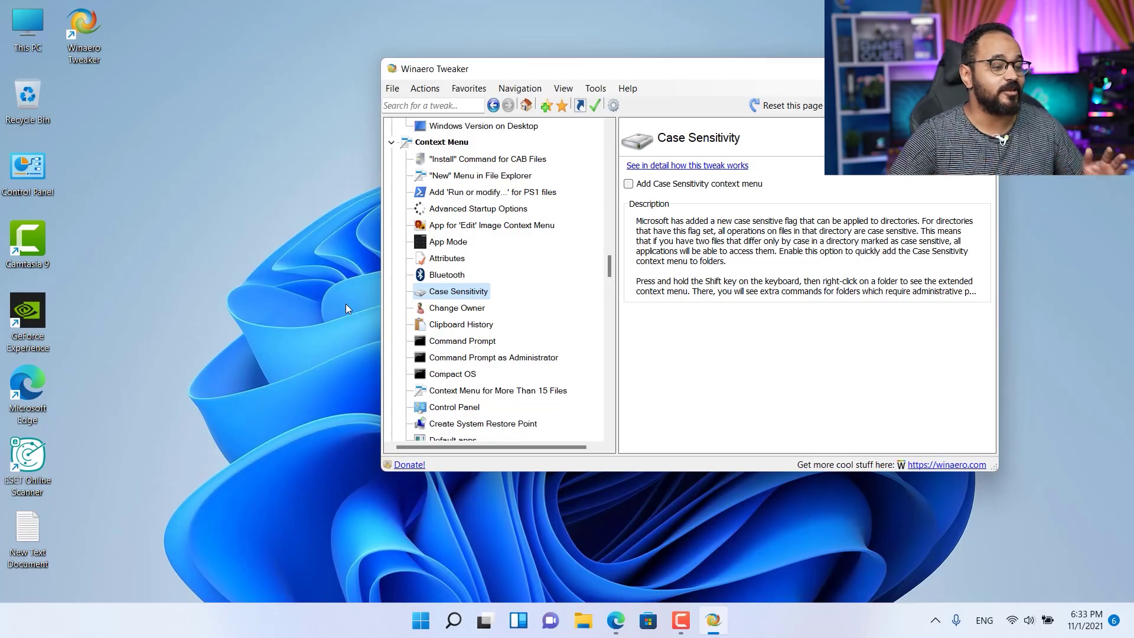
scroll(494, 268, down, 1)
scroll(602, 307, down, 3)
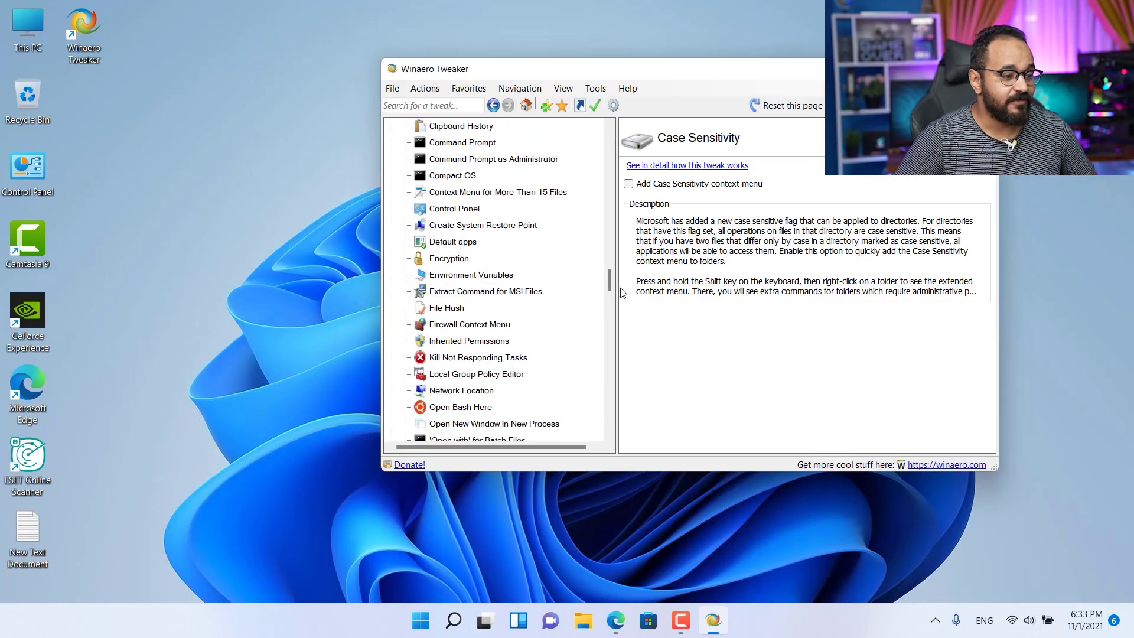
scroll(612, 301, down, 20)
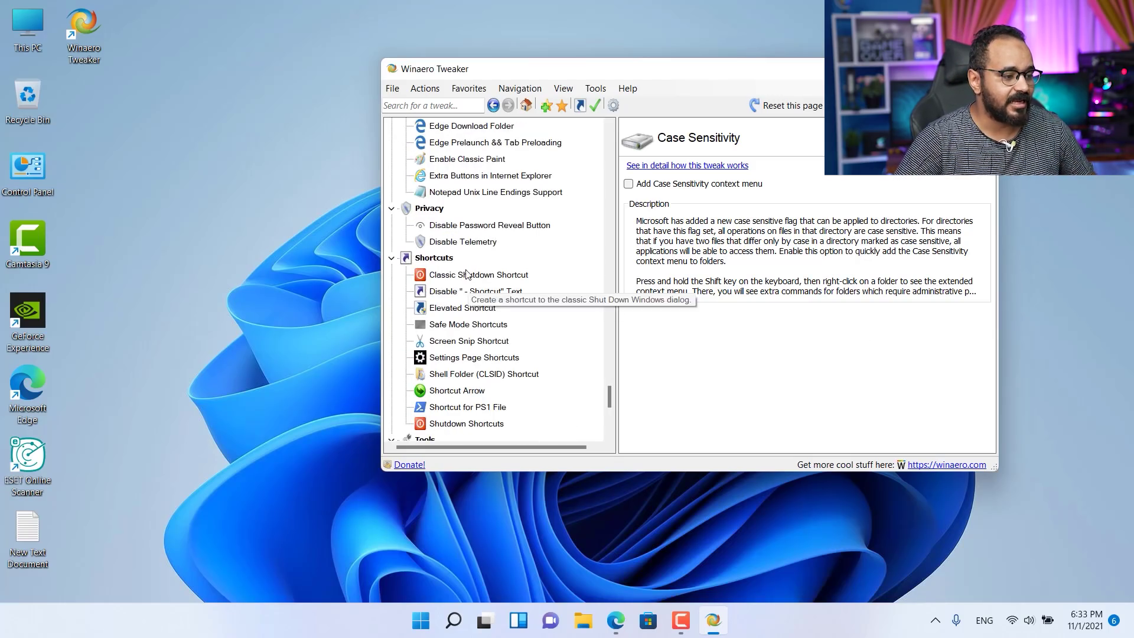
Step: Create a classic shutdown shortcut named Shutdown on the desktop and move it to the Recycle Bin
click(435, 209)
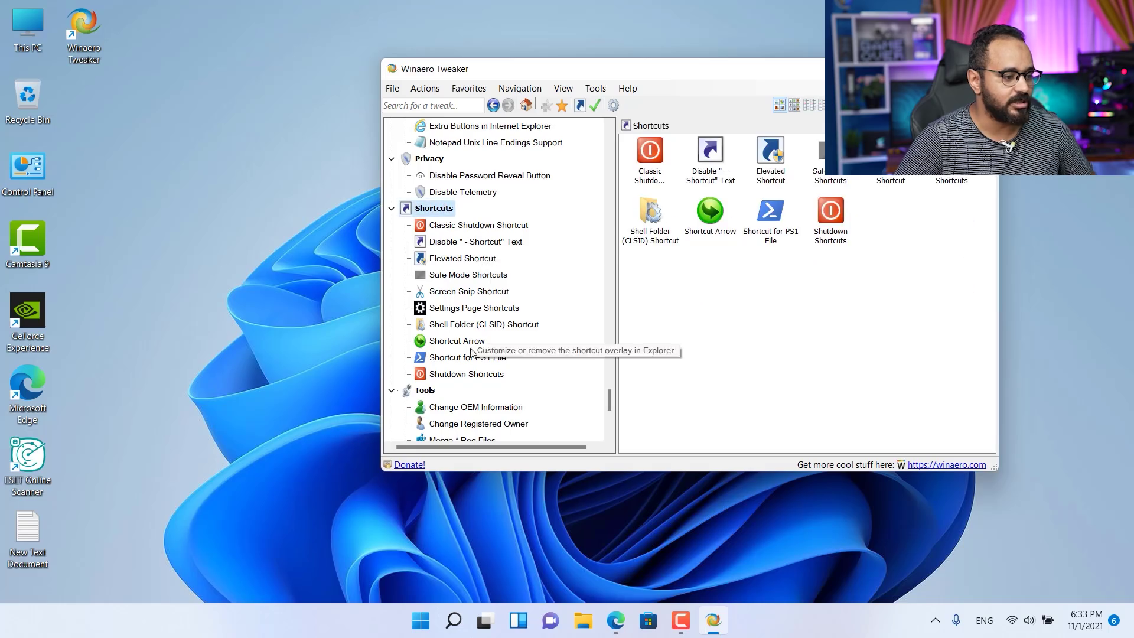
click(478, 227)
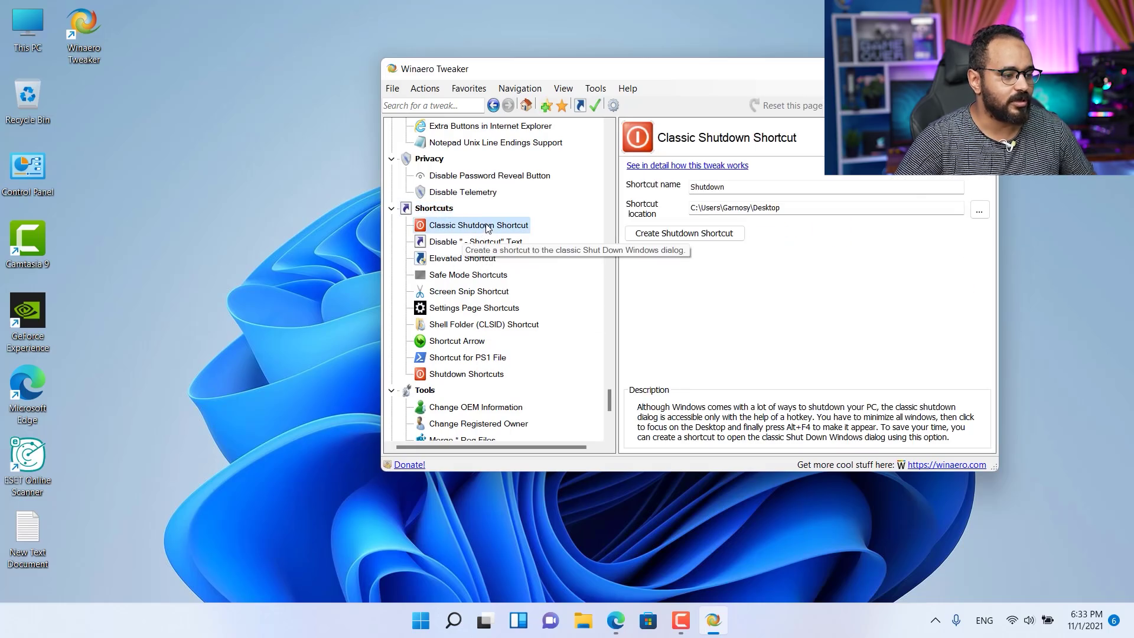
click(667, 238)
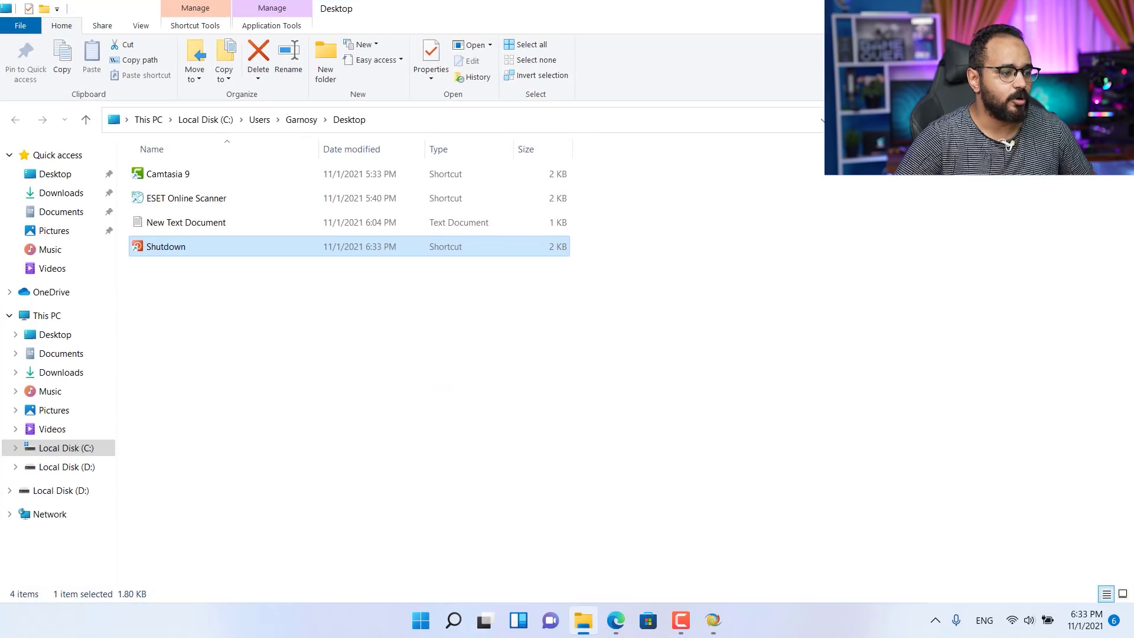
key(alt+F4)
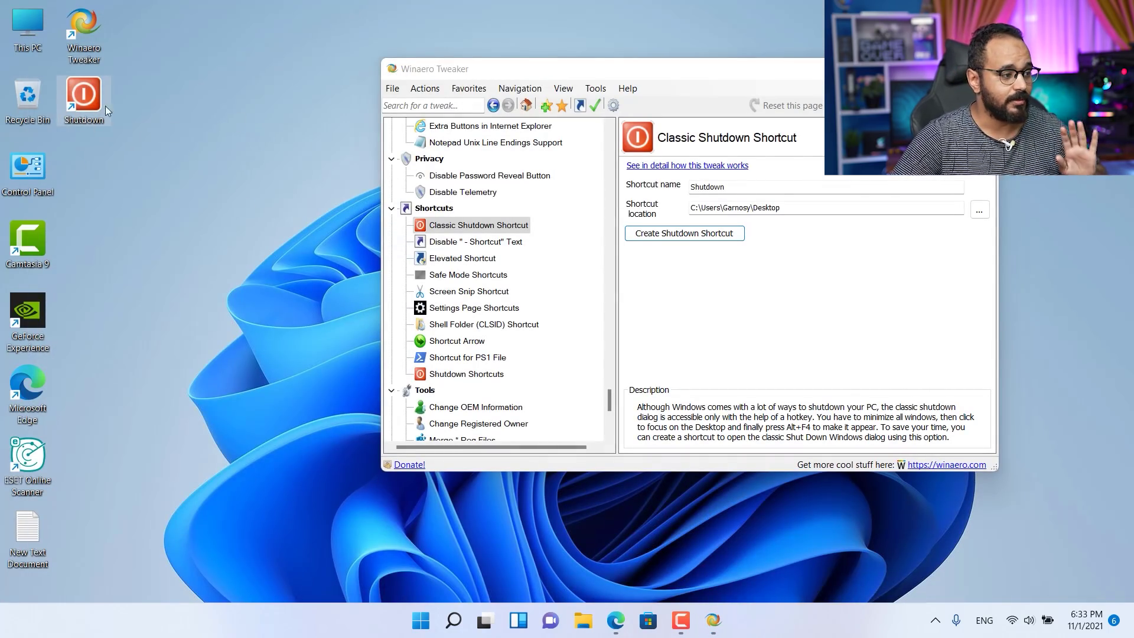
drag(85, 104, 28, 96)
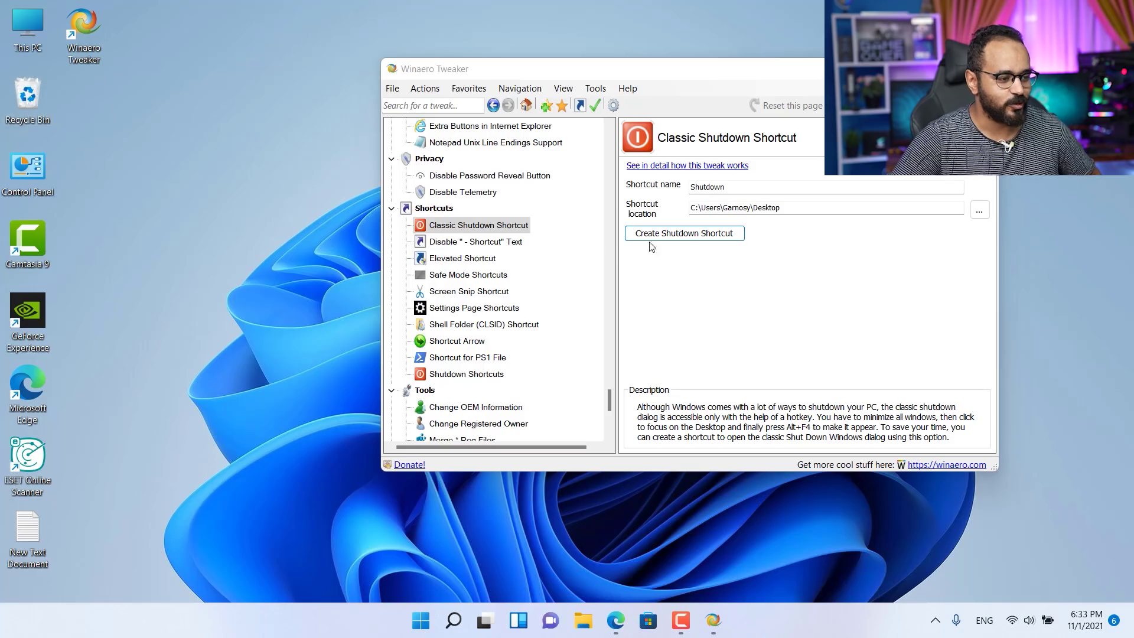
Step: Review the Disable " - Shortcut" Text, Safe Mode and Screen Snip shortcut tweaks and browse the remaining Tools and Get Classic Apps categories
click(499, 245)
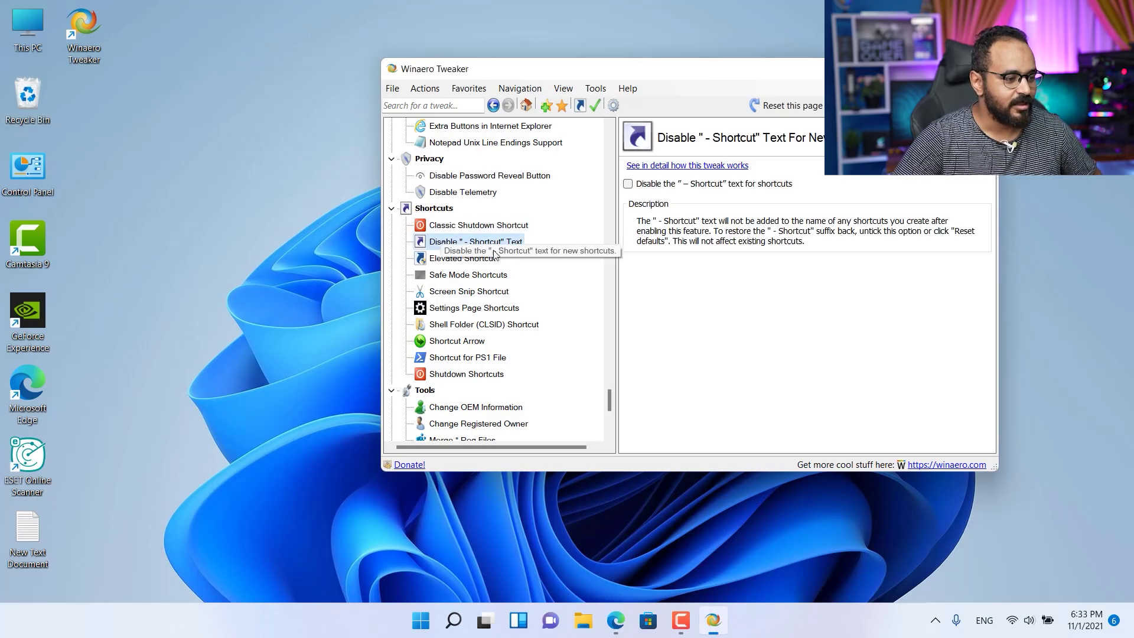
click(478, 277)
click(470, 291)
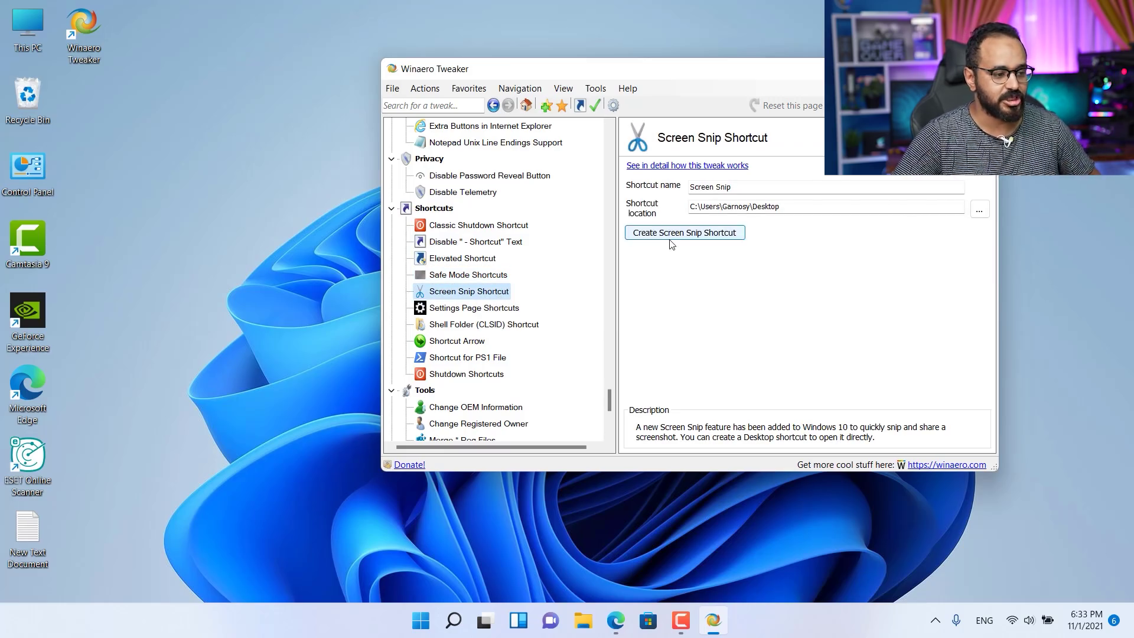
scroll(478, 283, down, 2)
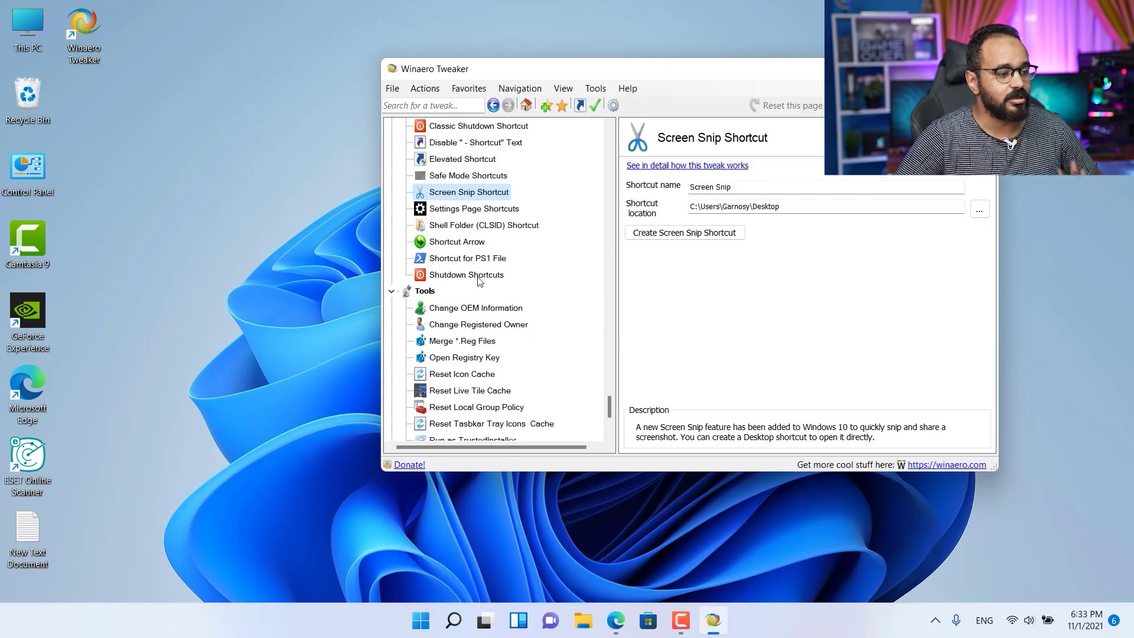
scroll(479, 301, down, 2)
scroll(486, 309, down, 1)
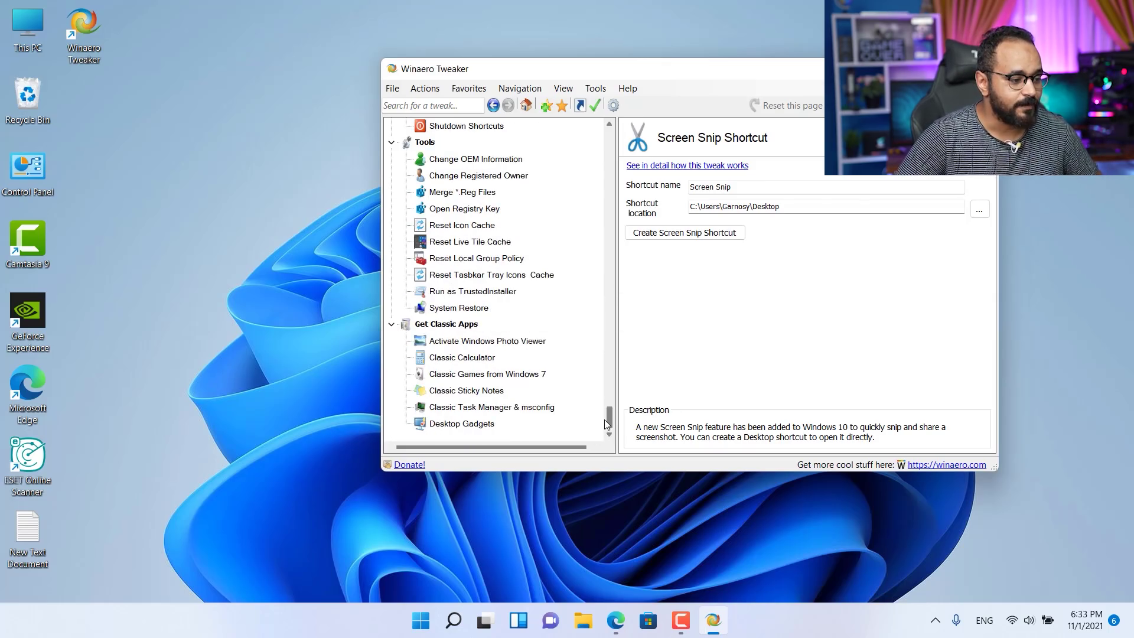
Step: Try the Aero Lite theme on the This PC window and restore the Windows default theme
drag(611, 416, 618, 142)
click(445, 328)
click(446, 341)
click(713, 207)
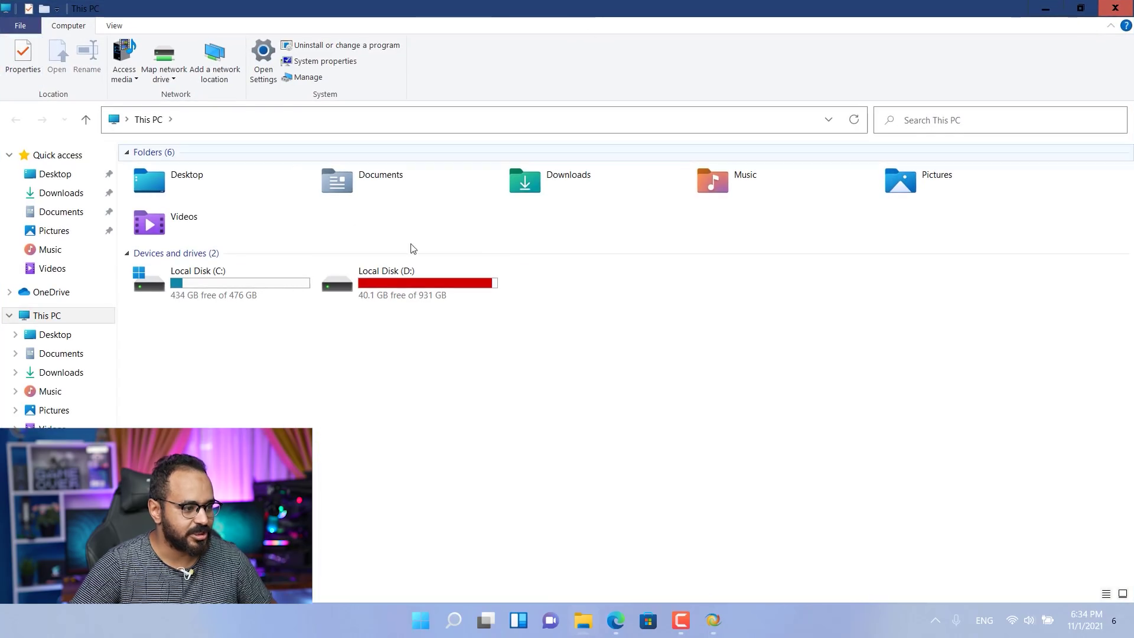
click(1126, 13)
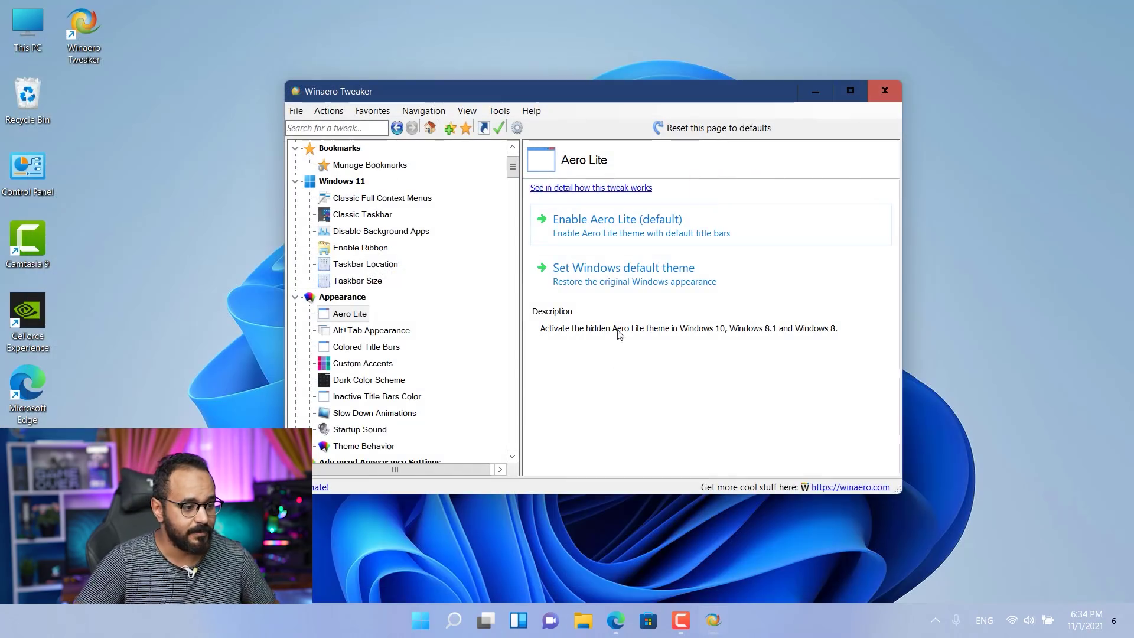
click(614, 280)
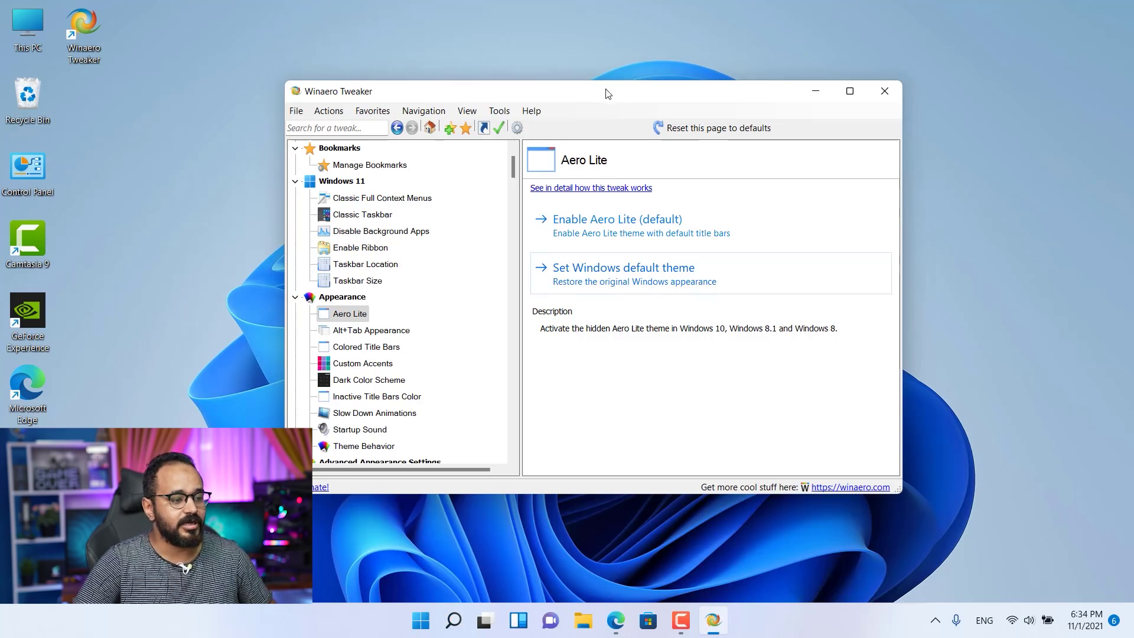
drag(608, 95, 554, 97)
Step: Try Colored Title Bars on the tweaker and This PC windows and disable them again
click(315, 348)
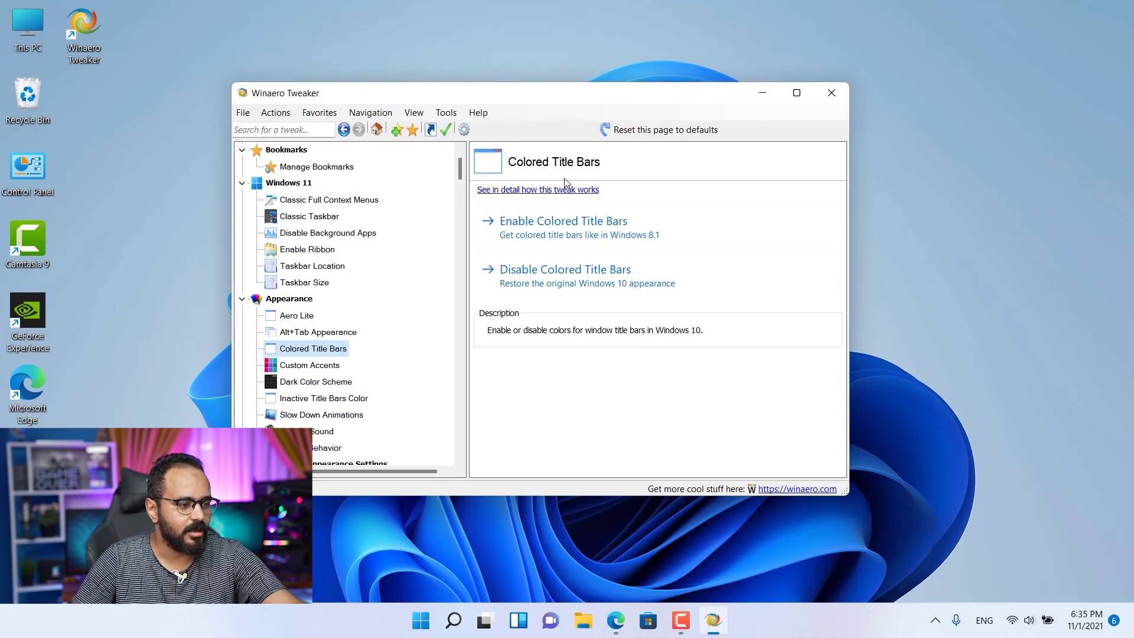
drag(607, 98, 635, 106)
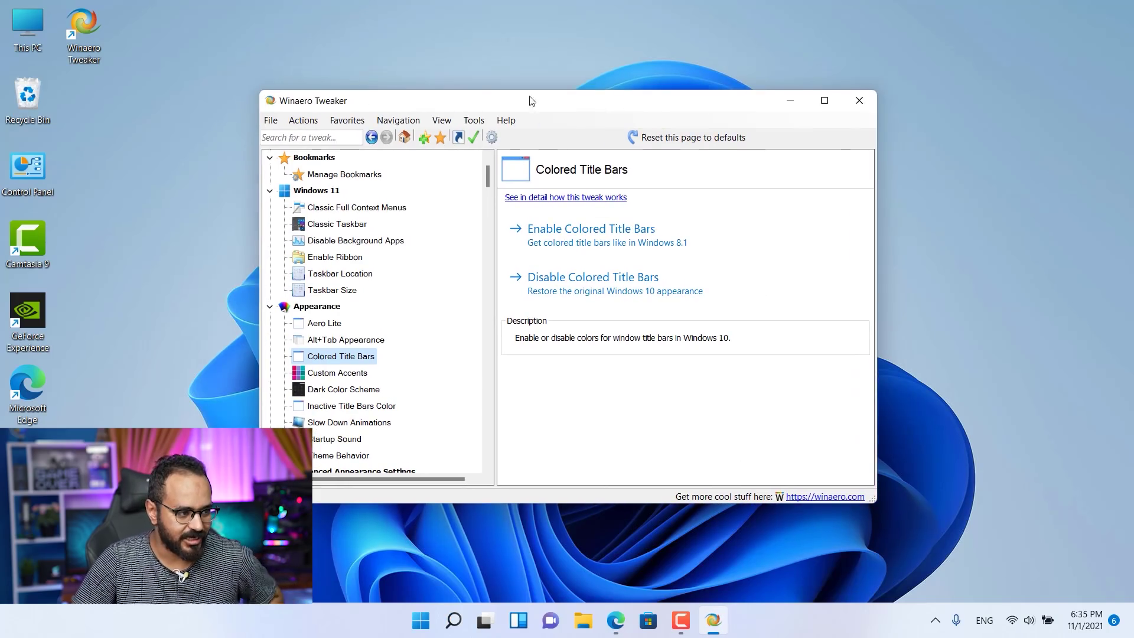
click(595, 228)
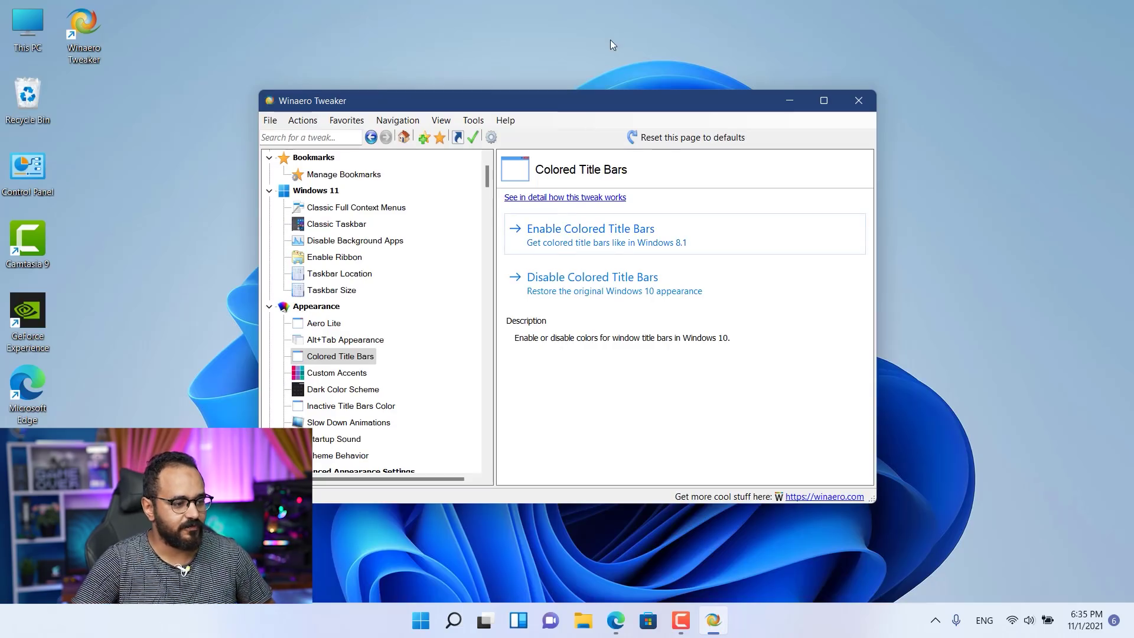
double_click(19, 28)
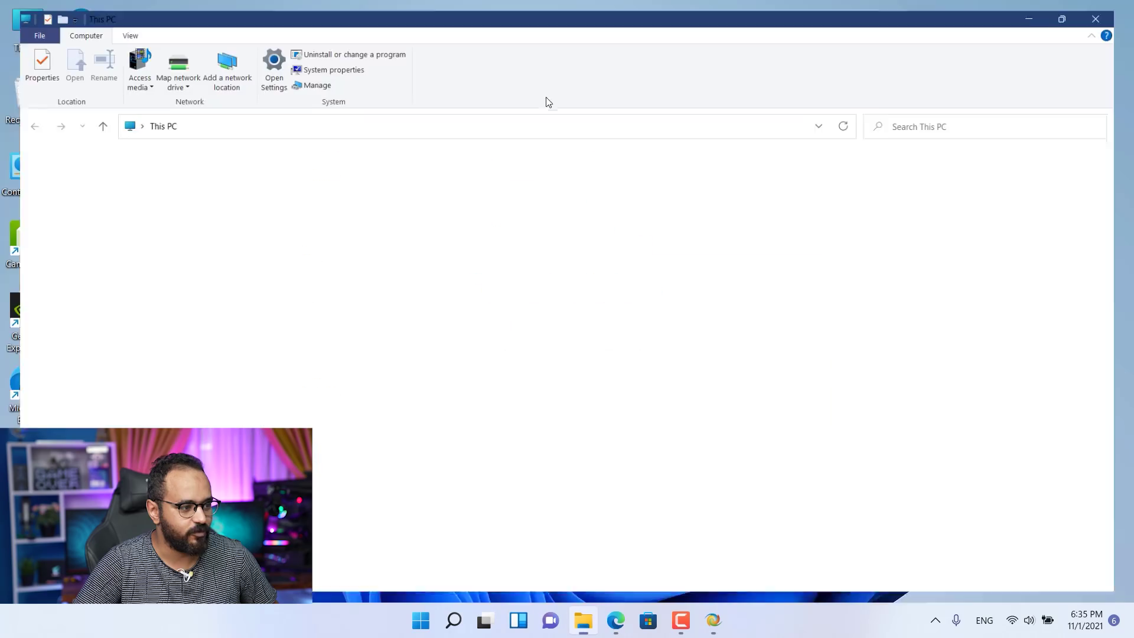
double_click(552, 13)
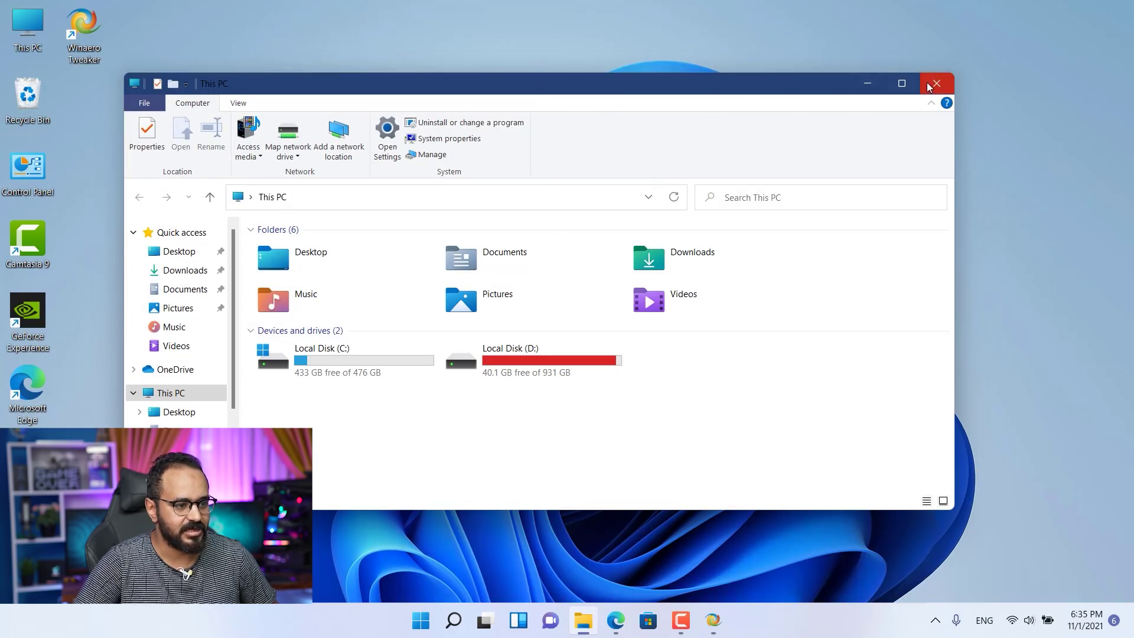
click(934, 83)
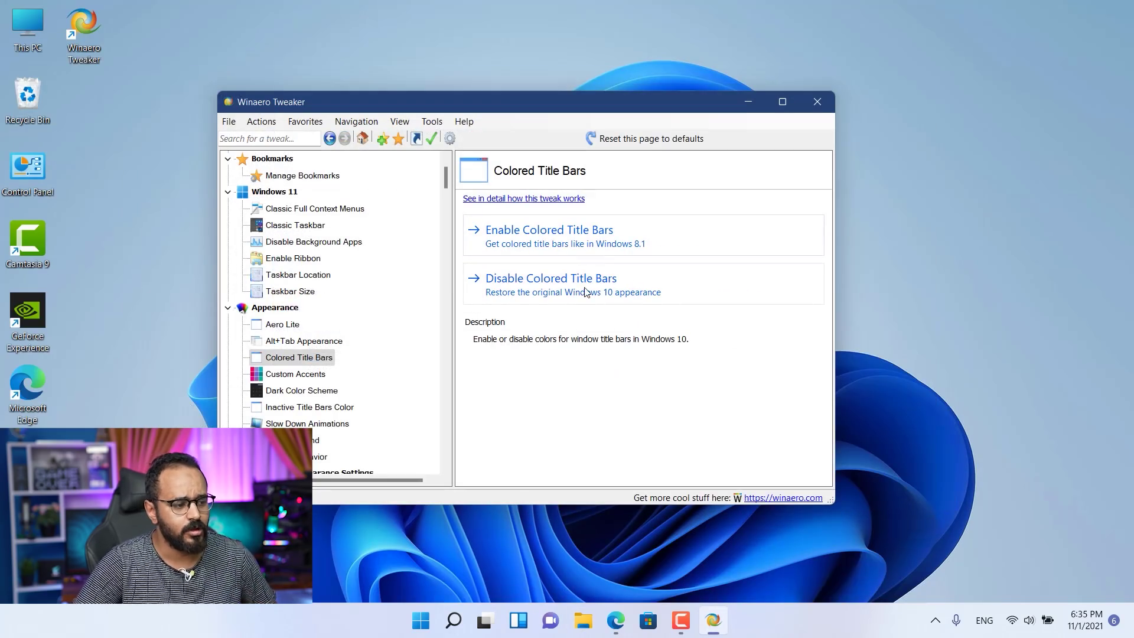
click(585, 292)
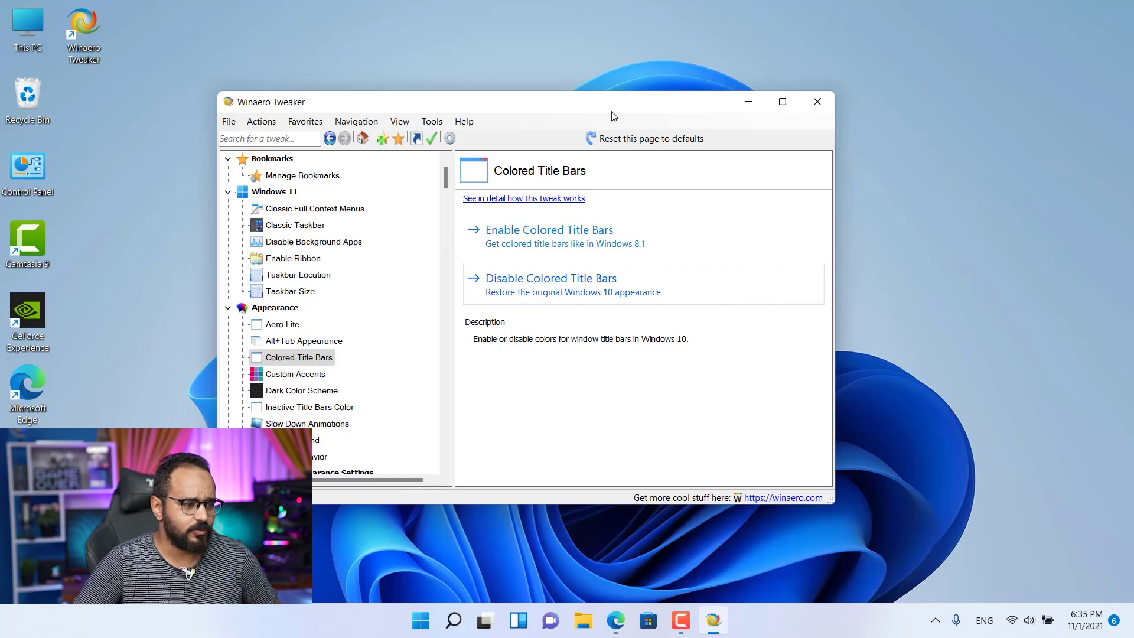
drag(612, 116, 667, 104)
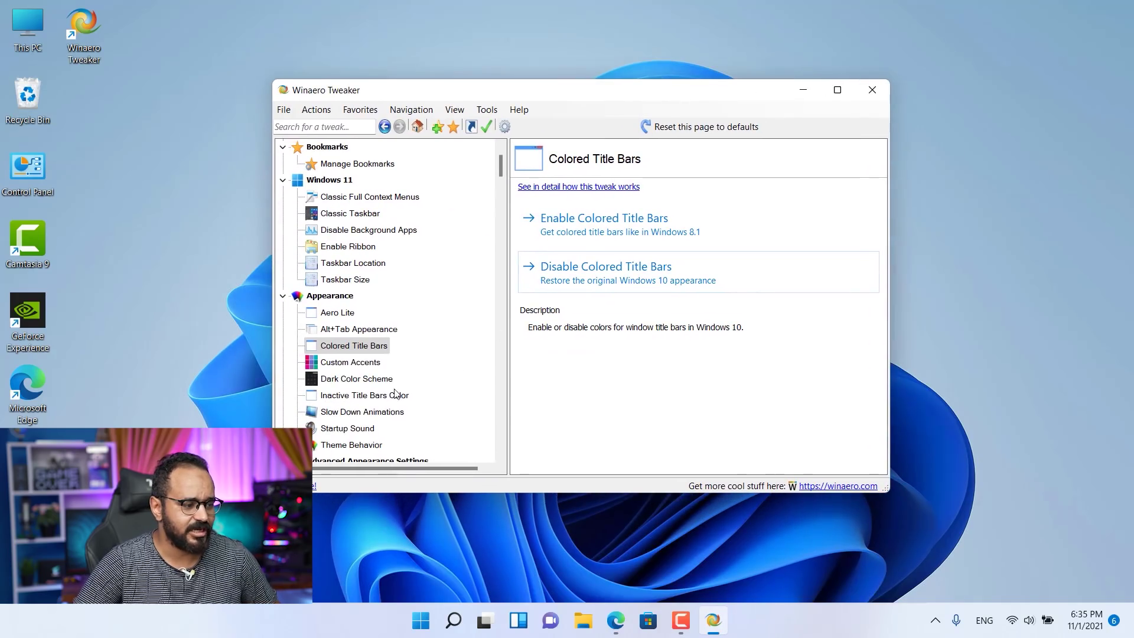
Step: Review the Custom Accents, Dark Color Scheme and Slow Down Animations tweaks in the Appearance category
click(345, 362)
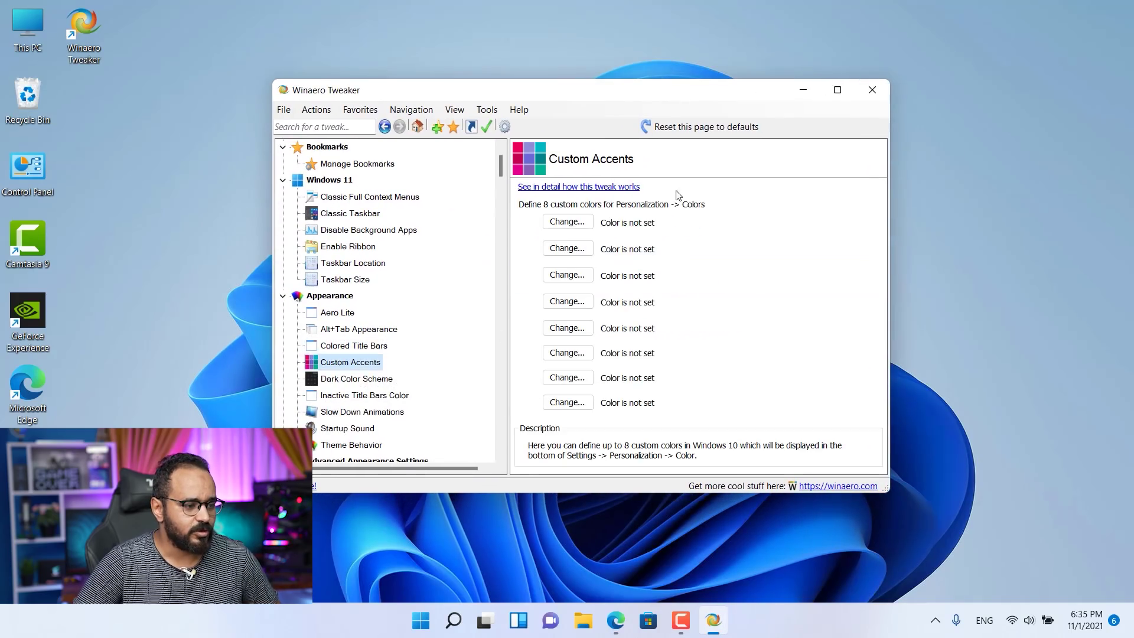
click(362, 379)
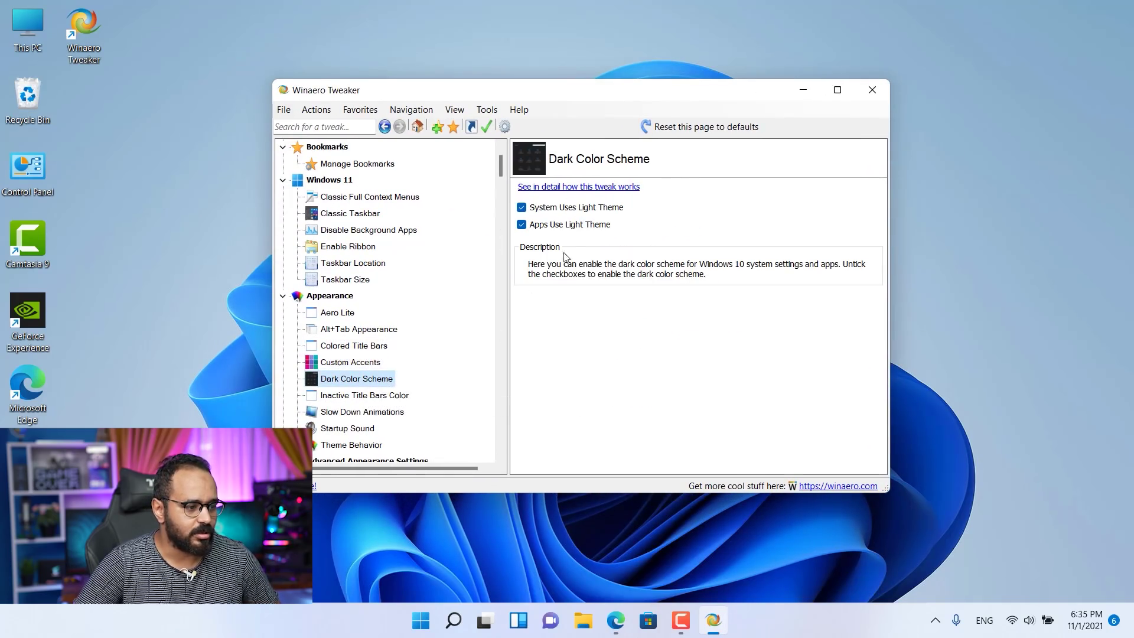
scroll(366, 393, down, 1)
click(363, 362)
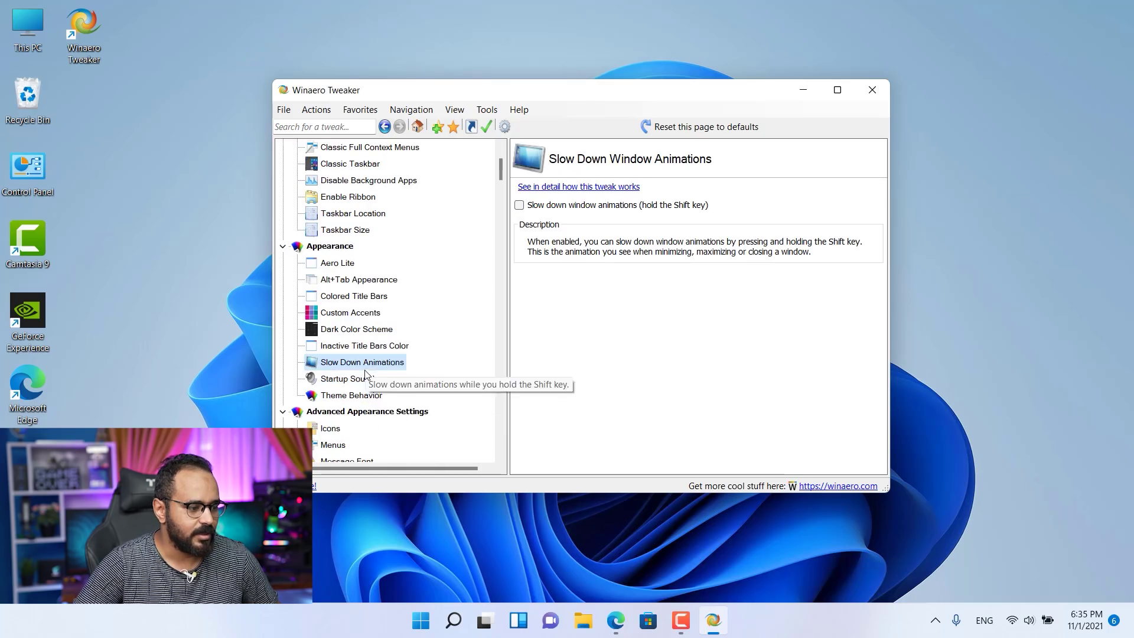
scroll(356, 381, up, 2)
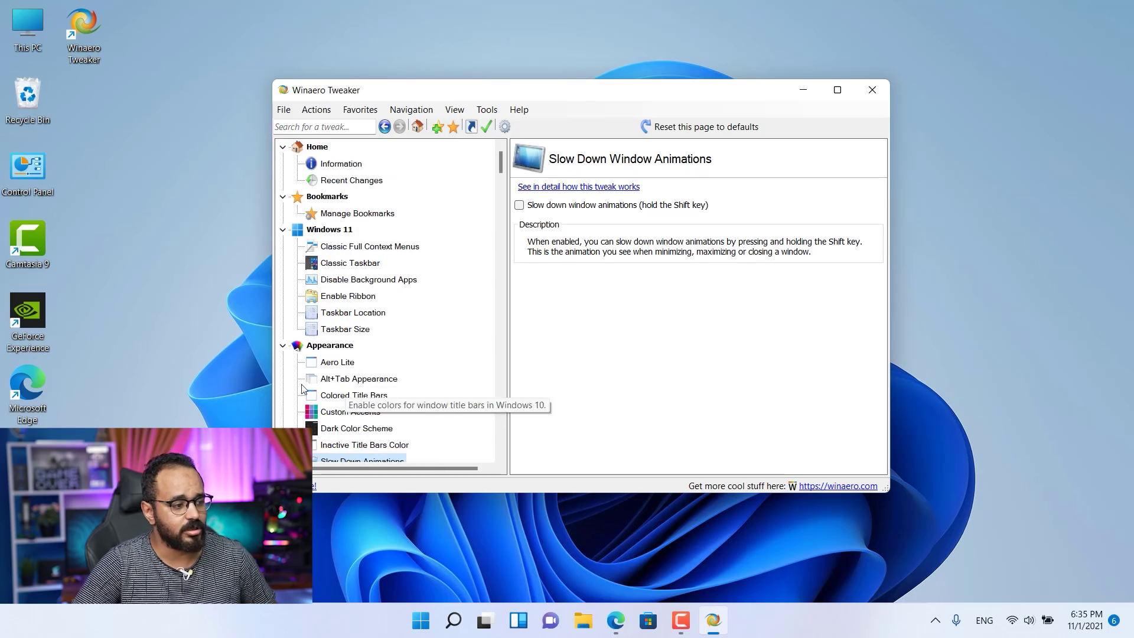
Step: Check the desktop context menu and review the Taskbar Size and Taskbar Location tweaks and the Appearance category overview
right_click(203, 271)
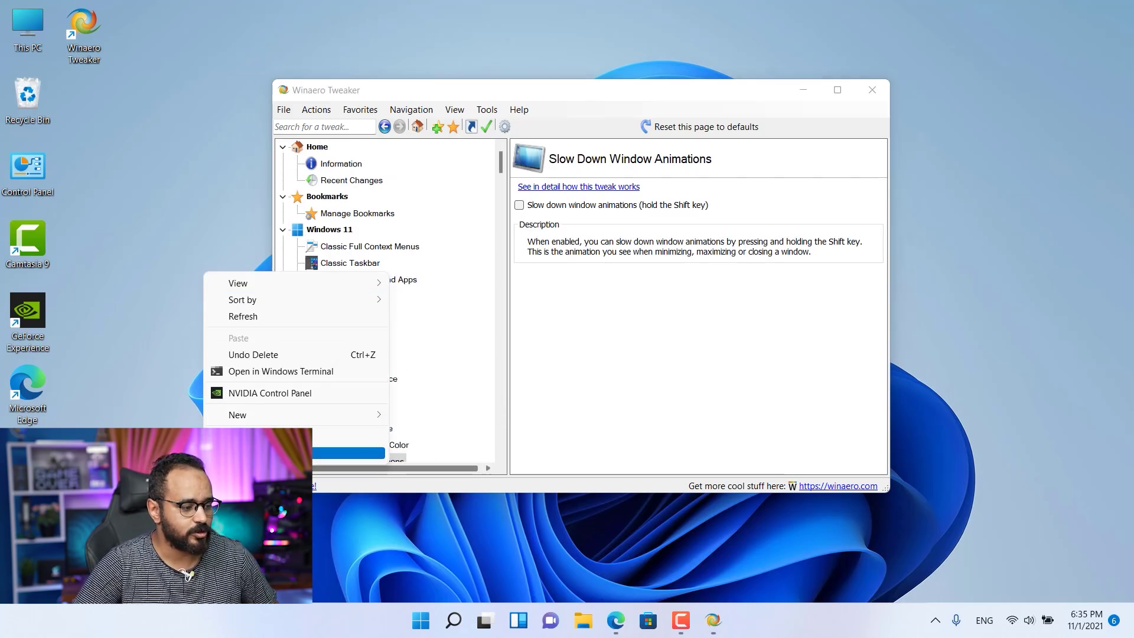
click(182, 247)
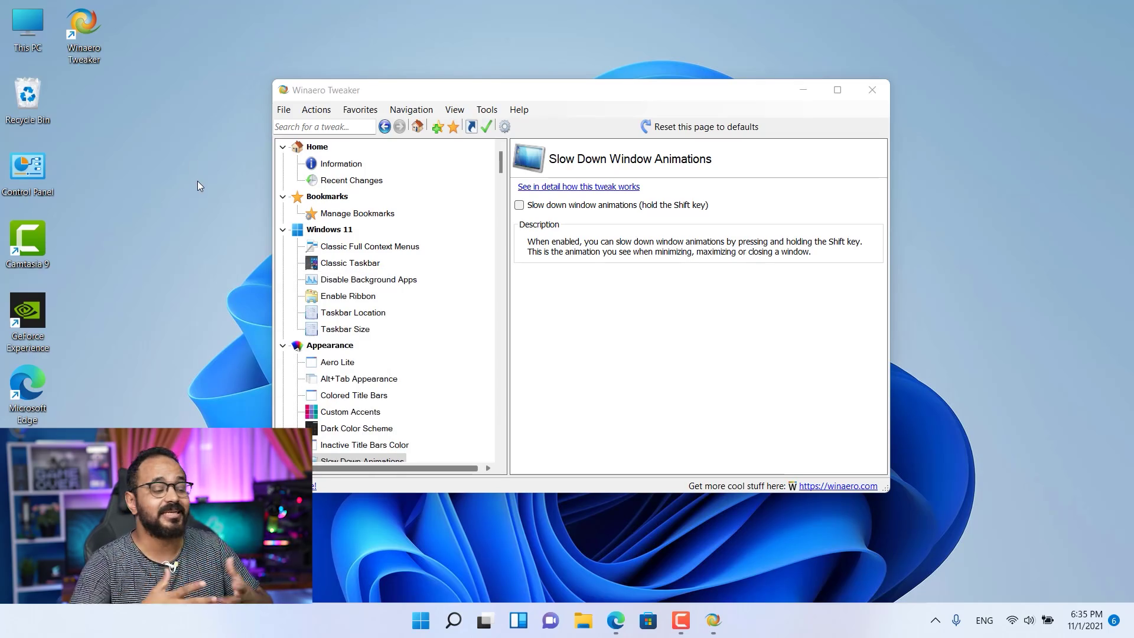
scroll(383, 254, down, 2)
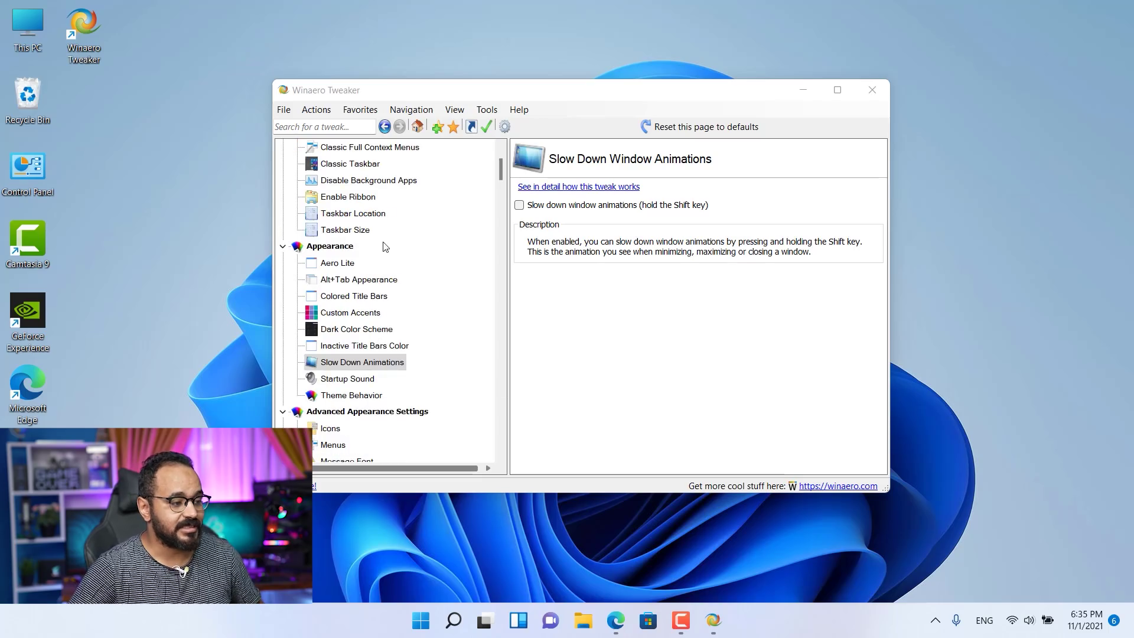
click(353, 230)
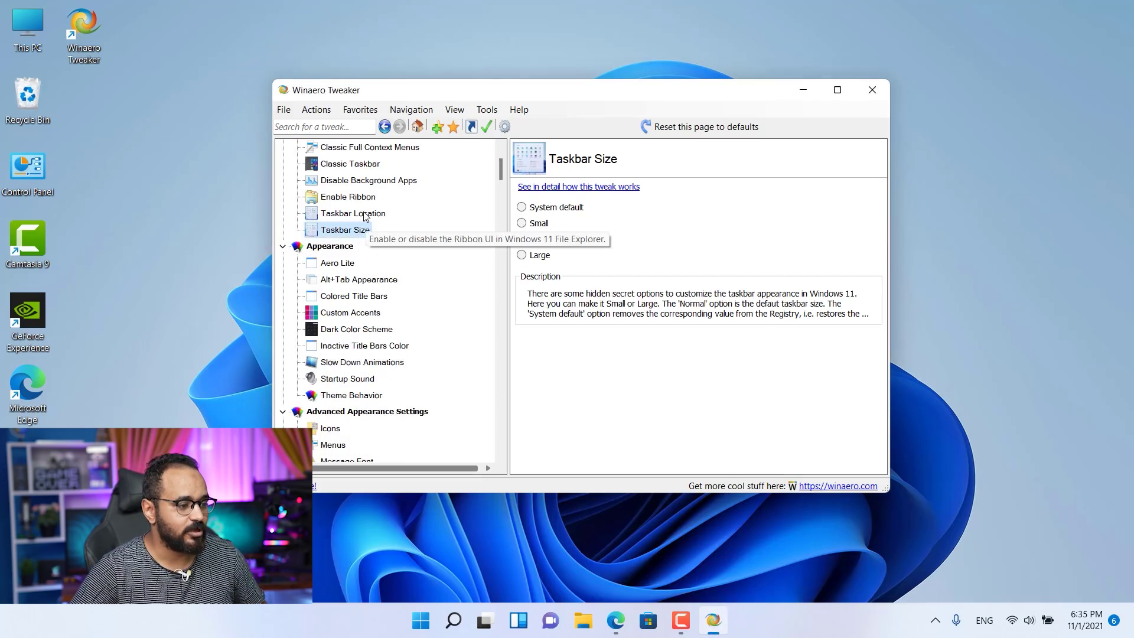
click(364, 215)
click(351, 245)
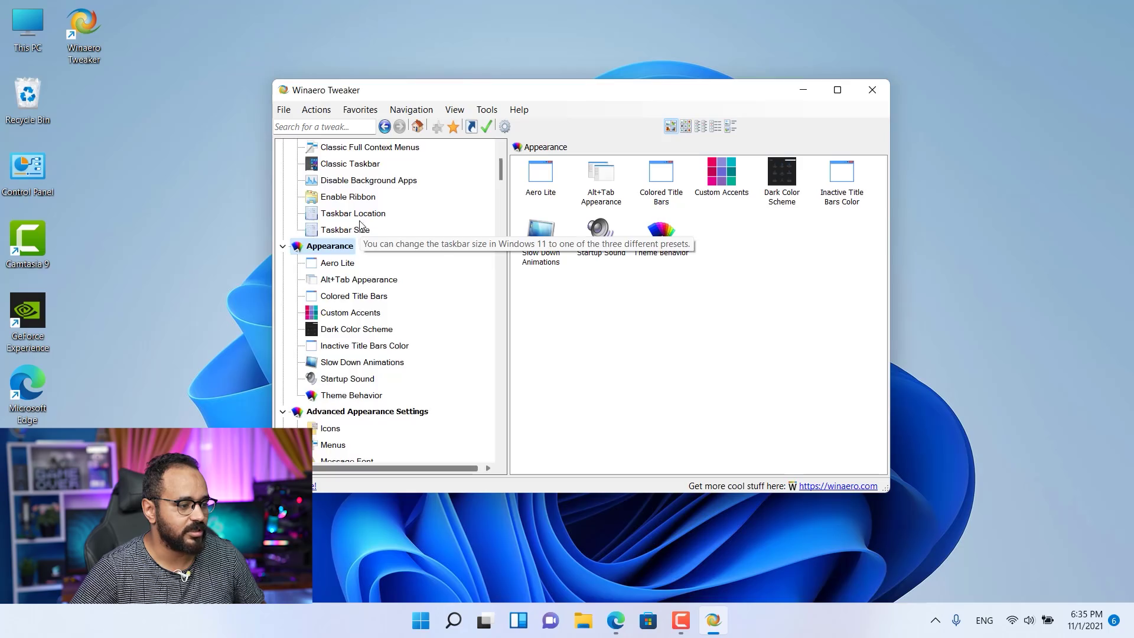
Step: Try disabling auto-update of Store apps, revert the option and open the Disable Cortana tweak
scroll(377, 295, down, 6)
click(355, 346)
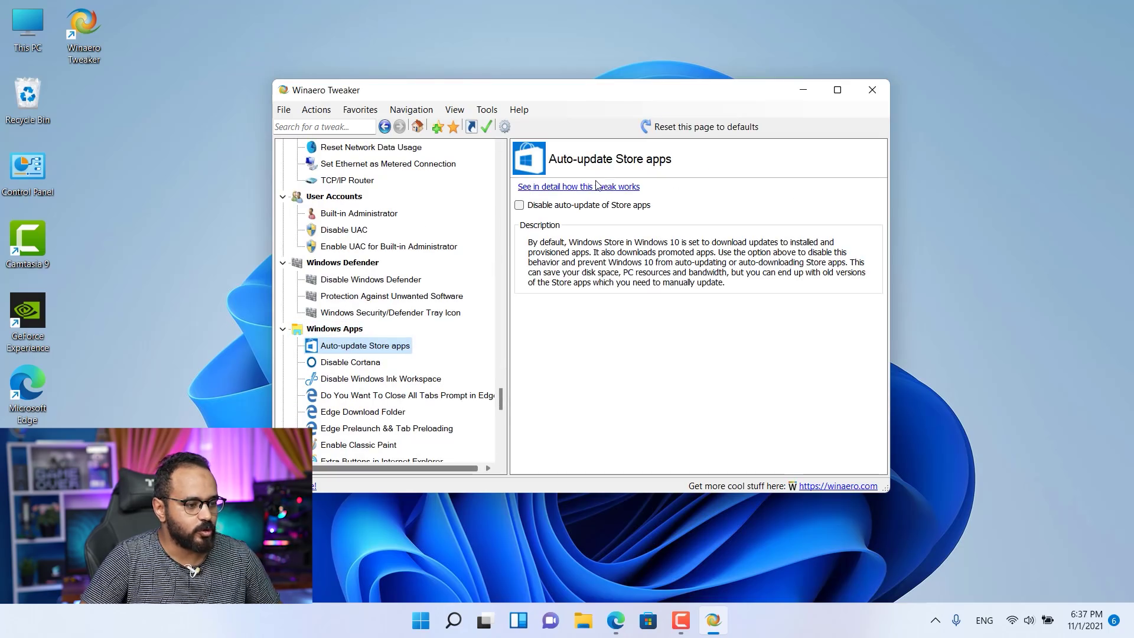
click(519, 207)
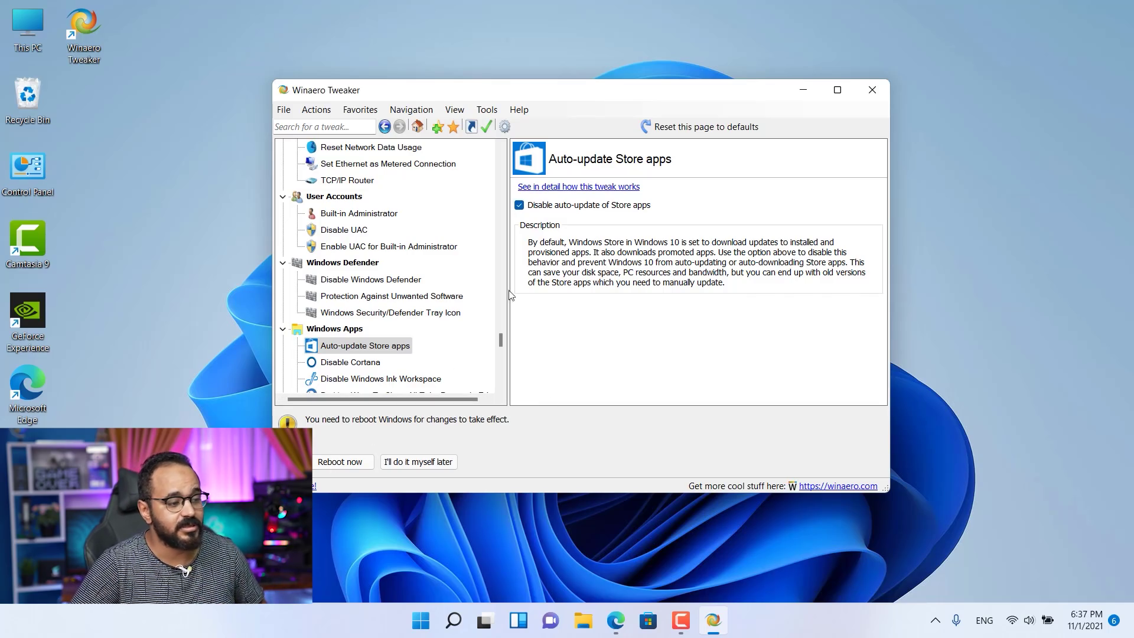
scroll(414, 307, down, 3)
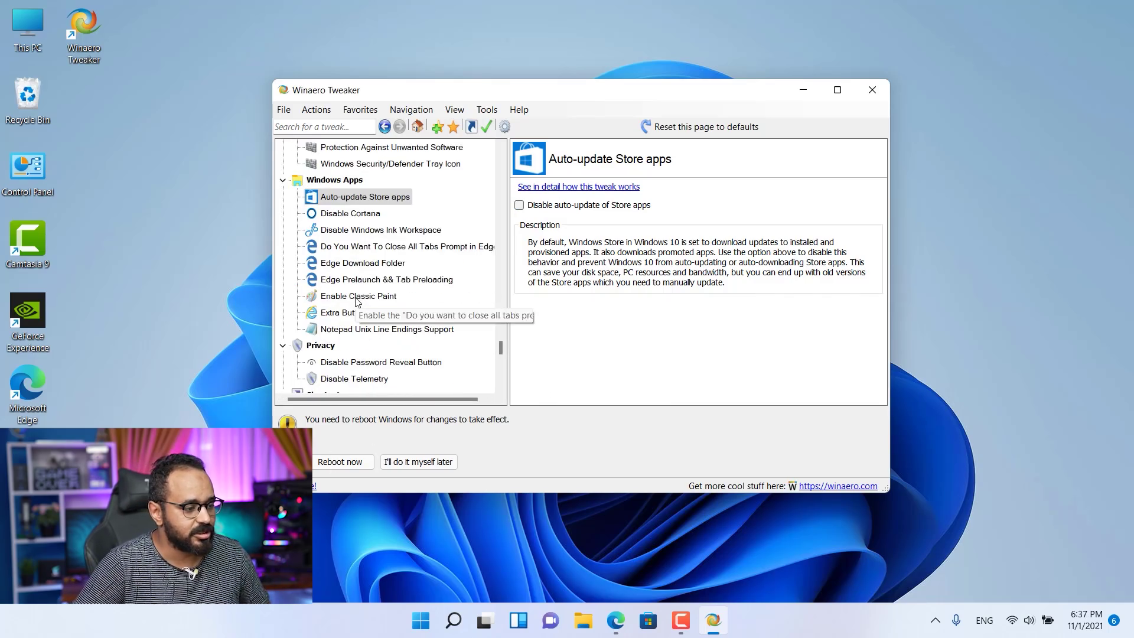
click(361, 214)
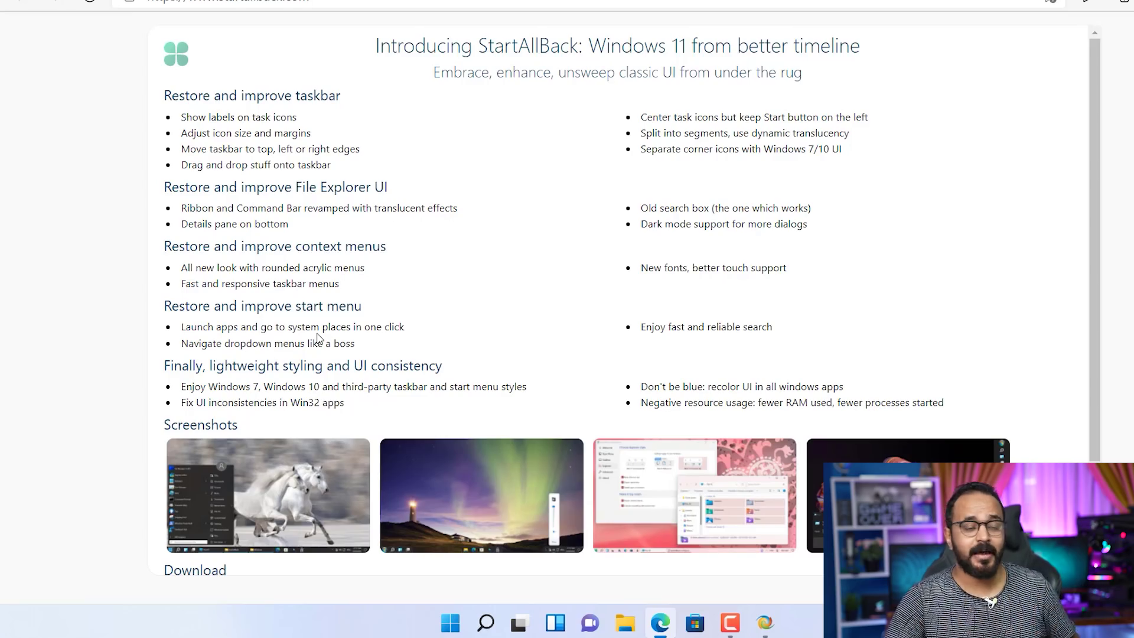
Step: Download StartAllBack 3.0.2 from its website in the browser and install it for the current user only
drag(483, 45, 551, 46)
click(444, 149)
scroll(289, 337, down, 2)
click(231, 481)
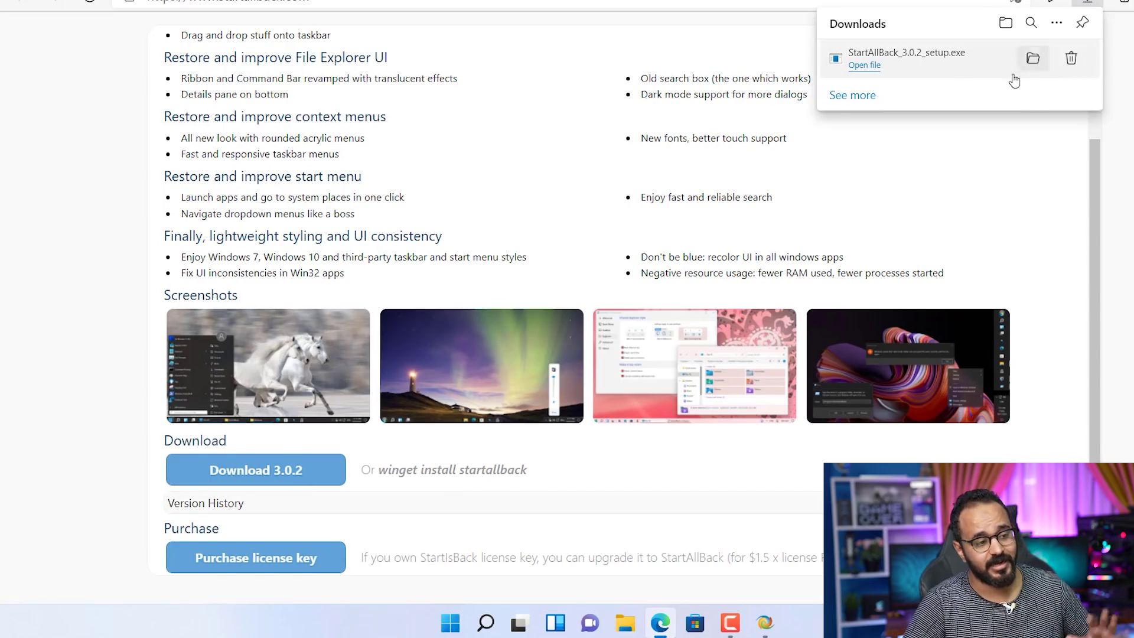
click(911, 88)
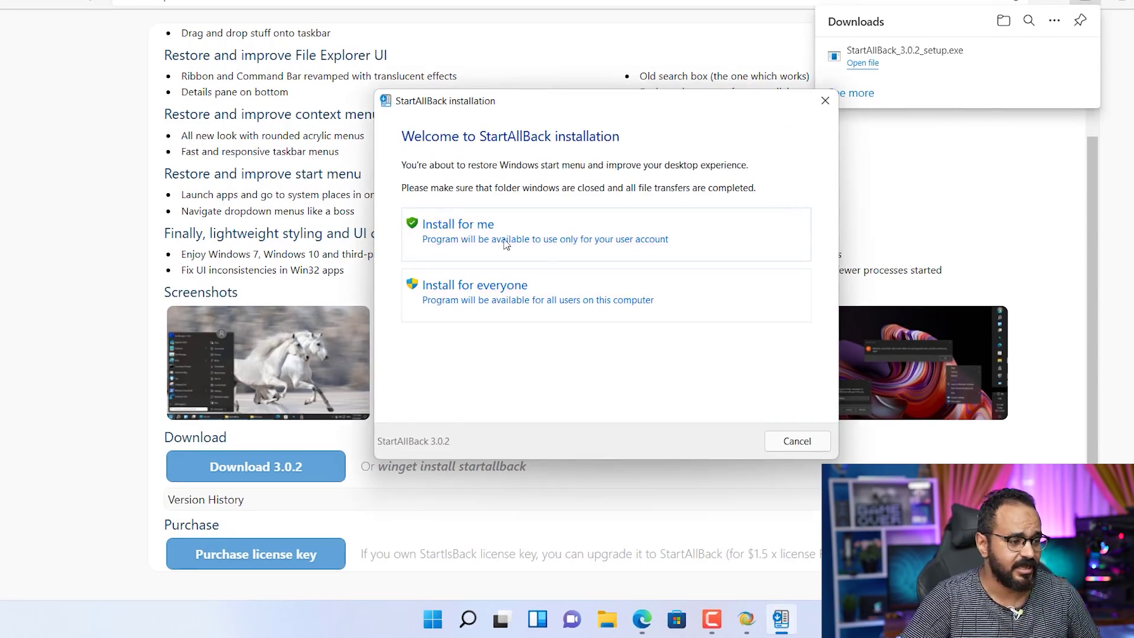
click(483, 243)
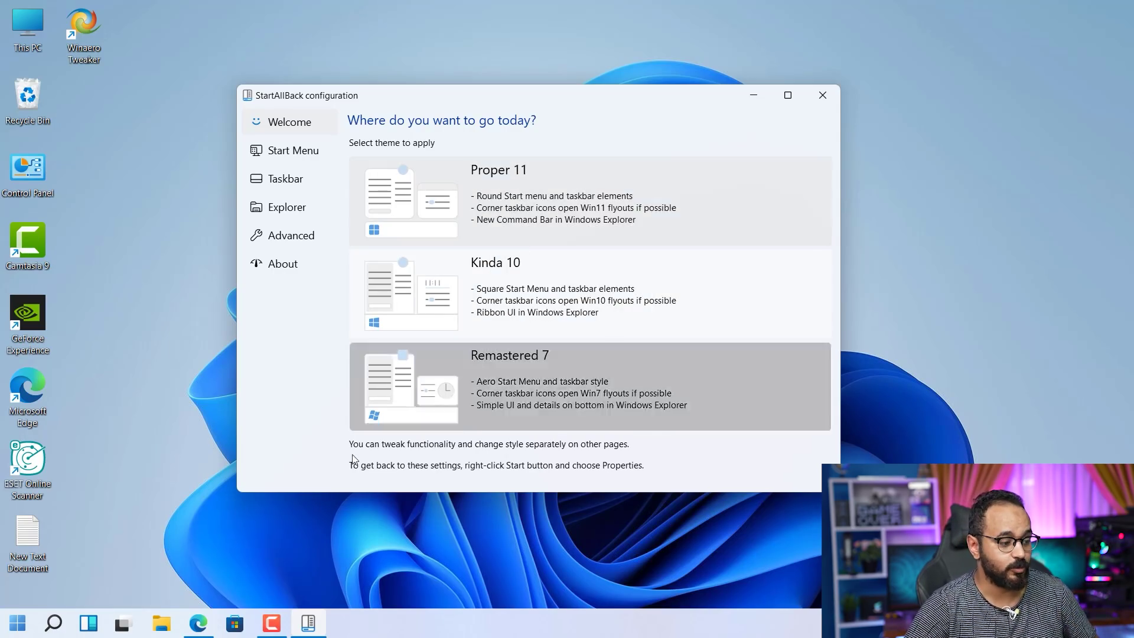
Step: Compare the Start menu under the Proper 11 and Kinda 10 themes and apply the Remastered 7 theme
key(super)
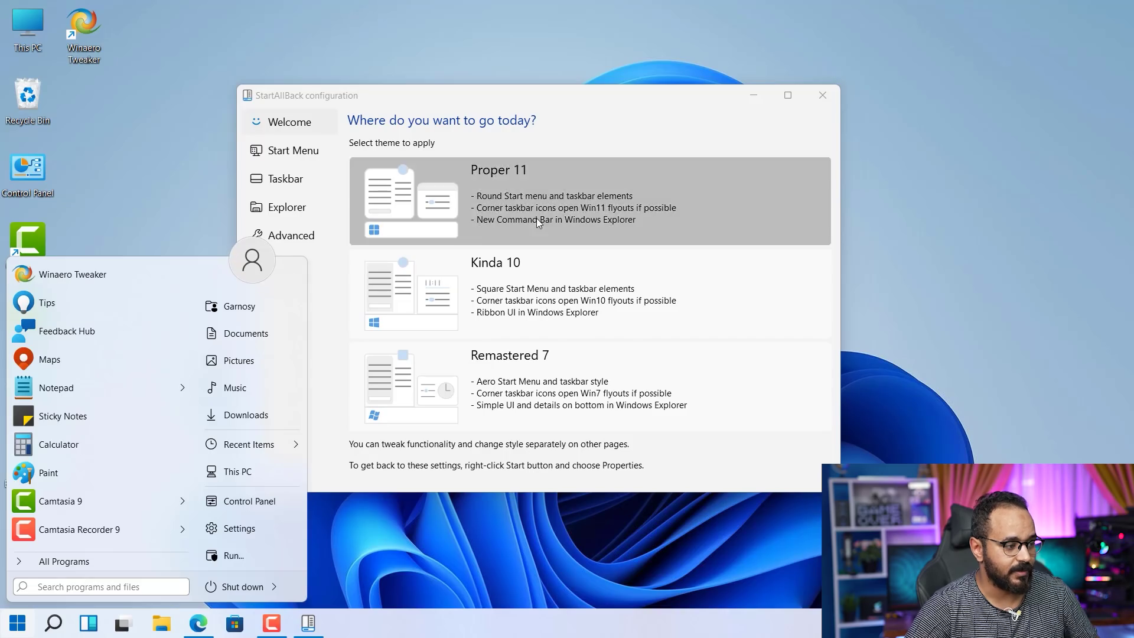
key(super)
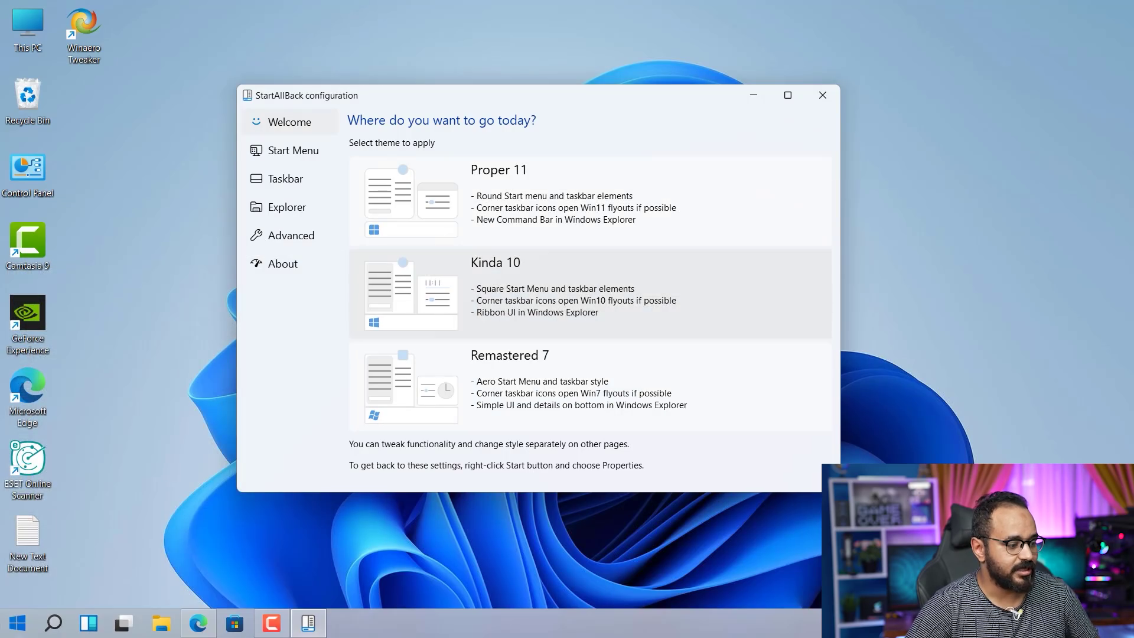
click(17, 622)
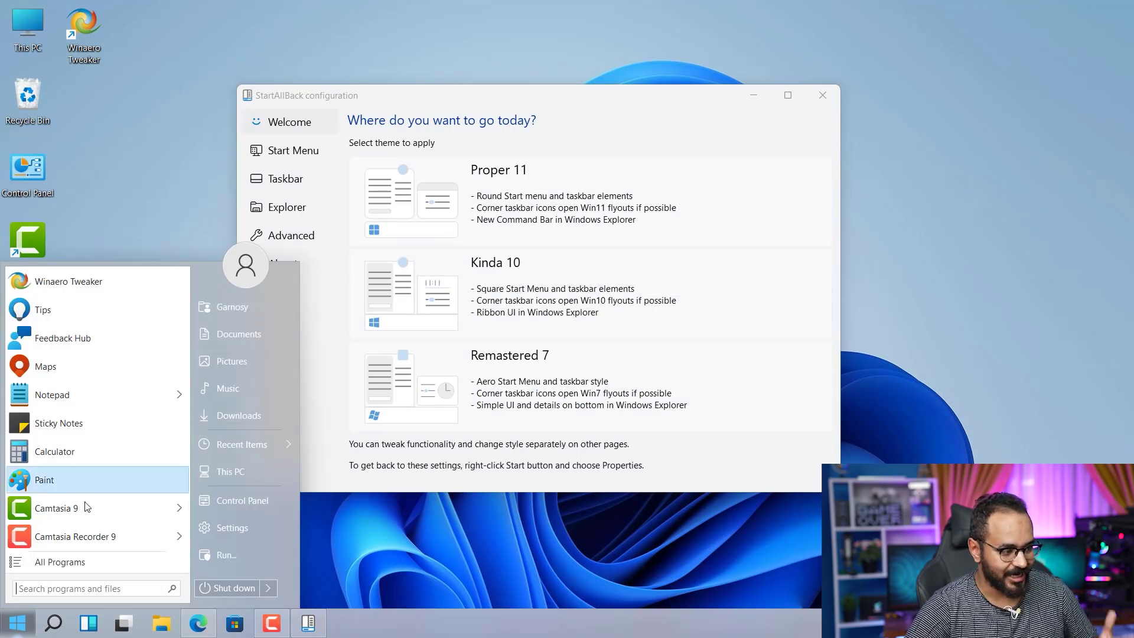
click(584, 402)
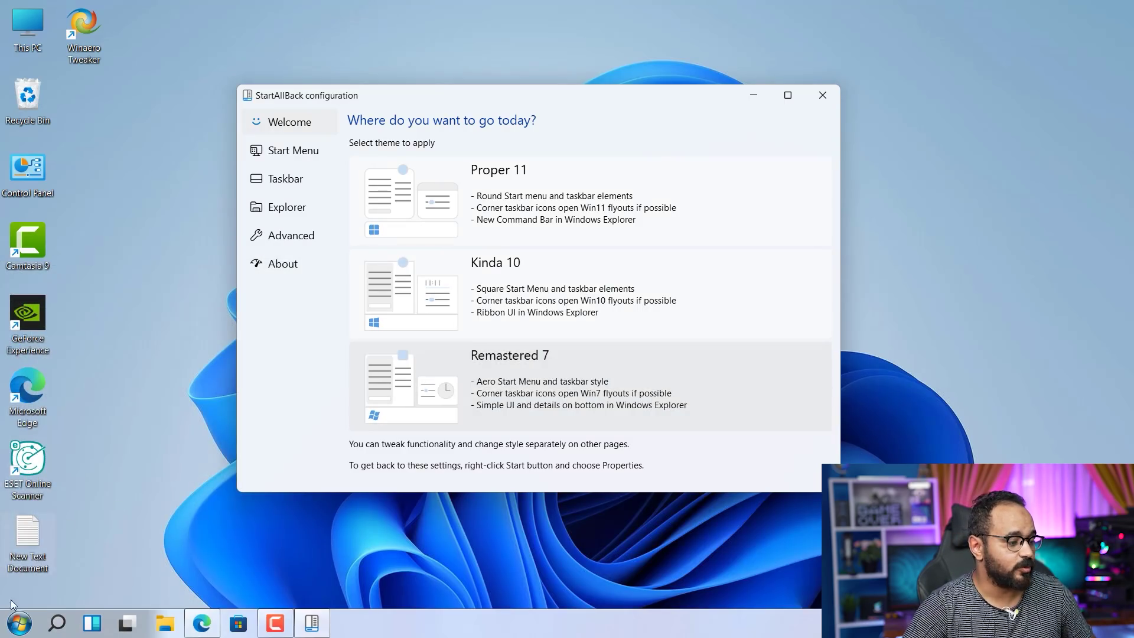
Step: Check the Start menu under the Remastered 7 theme and apply the Proper 11 theme
click(19, 622)
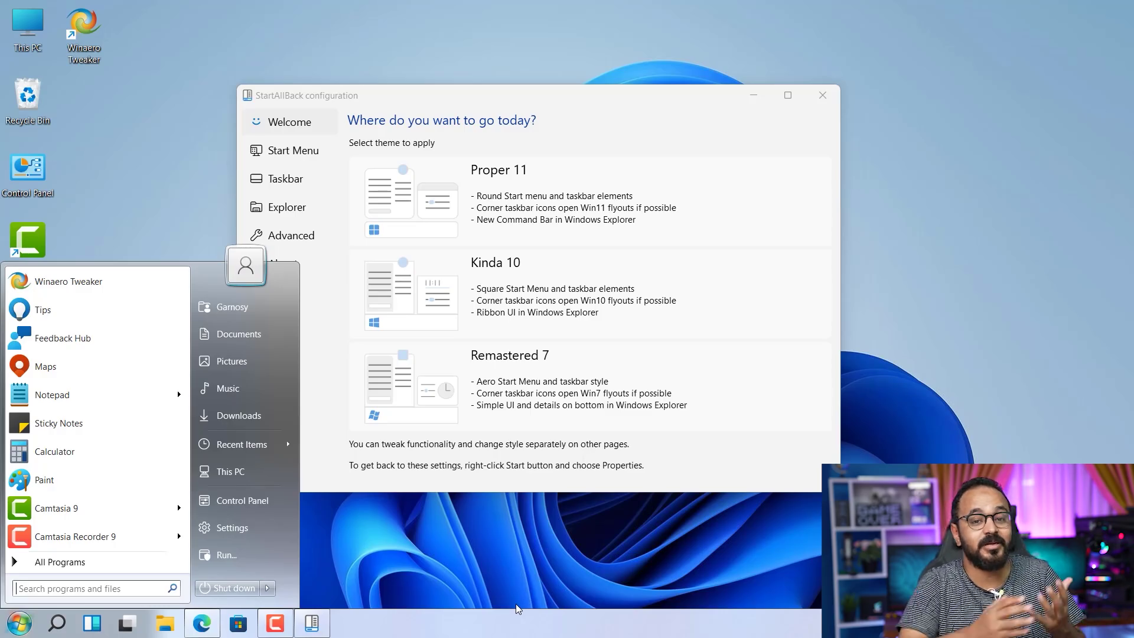
click(432, 570)
click(293, 151)
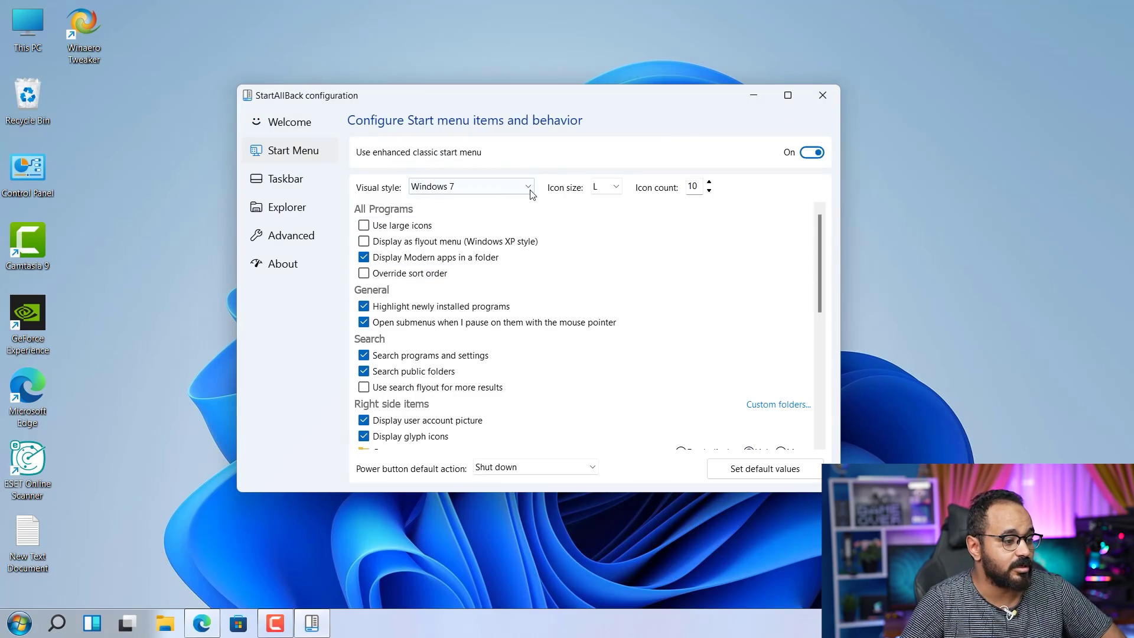
click(317, 129)
click(452, 190)
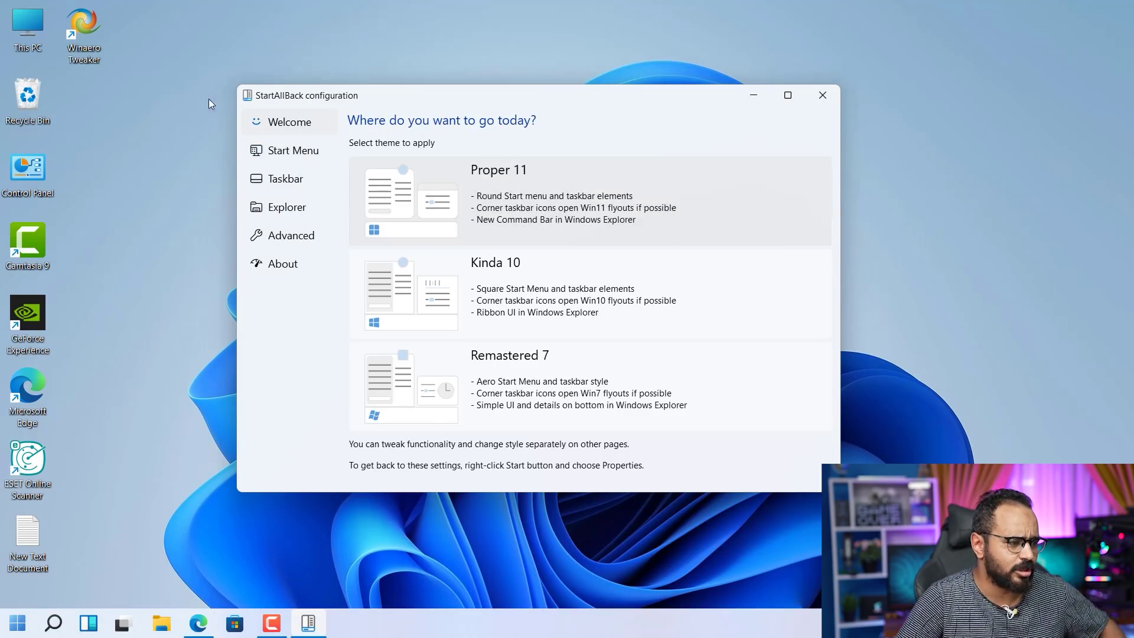
Step: Enable large icons for All Programs at size L and review the right side items in the Start menu settings
click(297, 156)
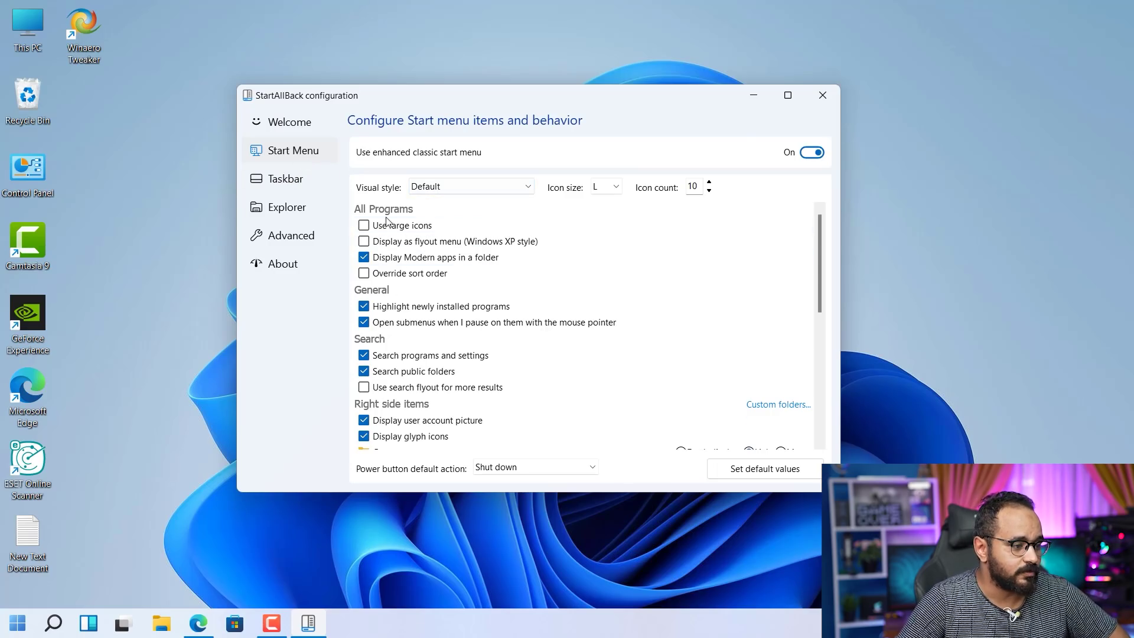
click(363, 227)
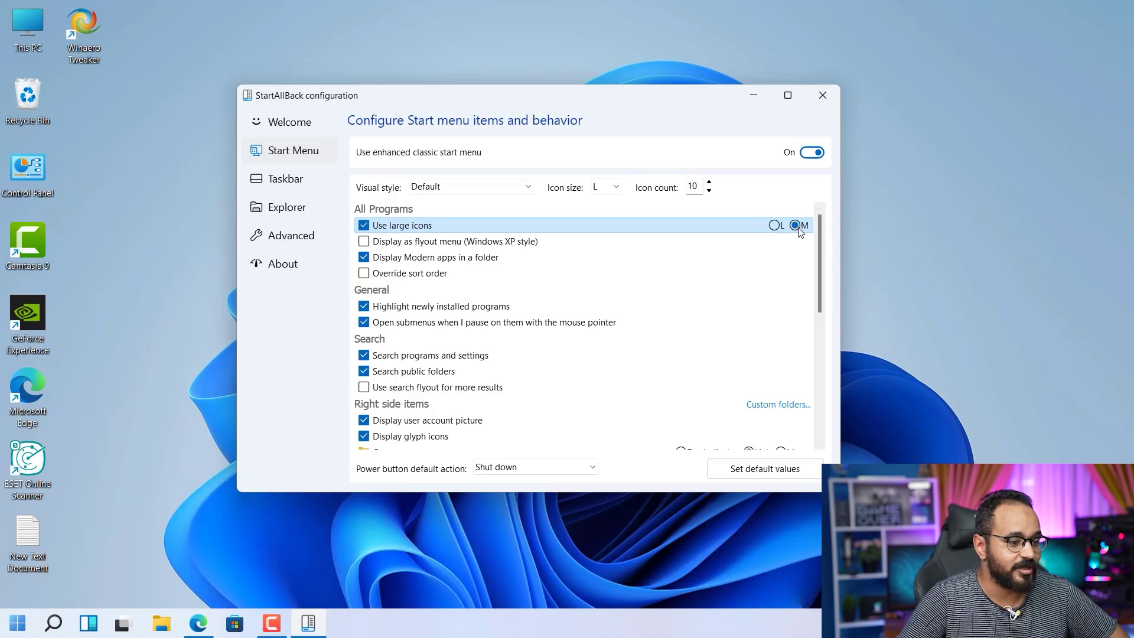
click(9, 629)
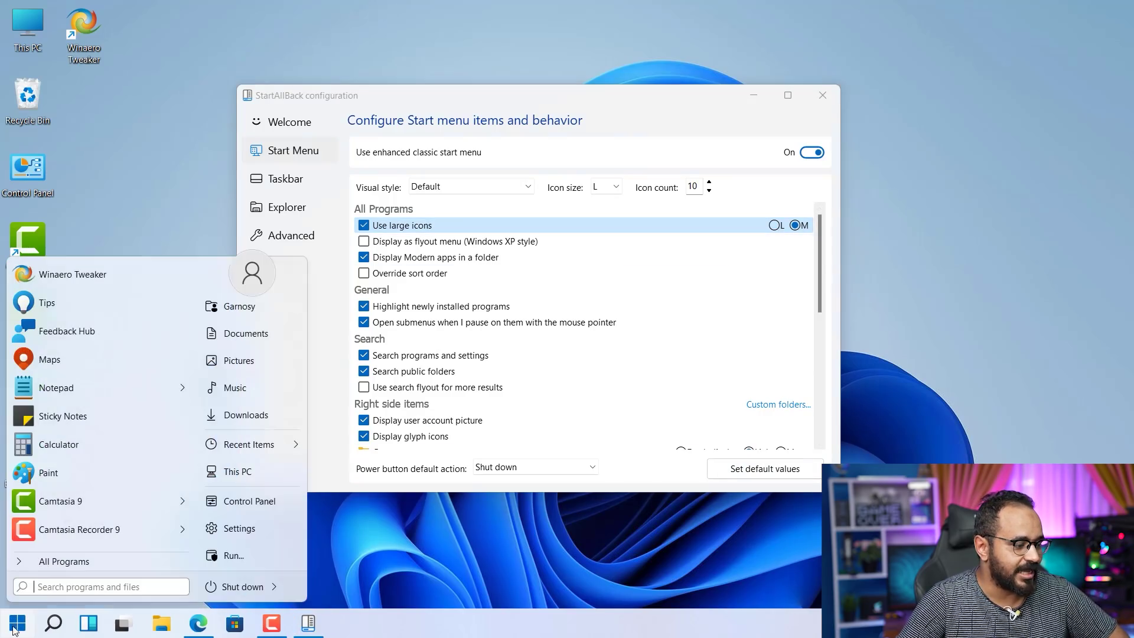
click(776, 226)
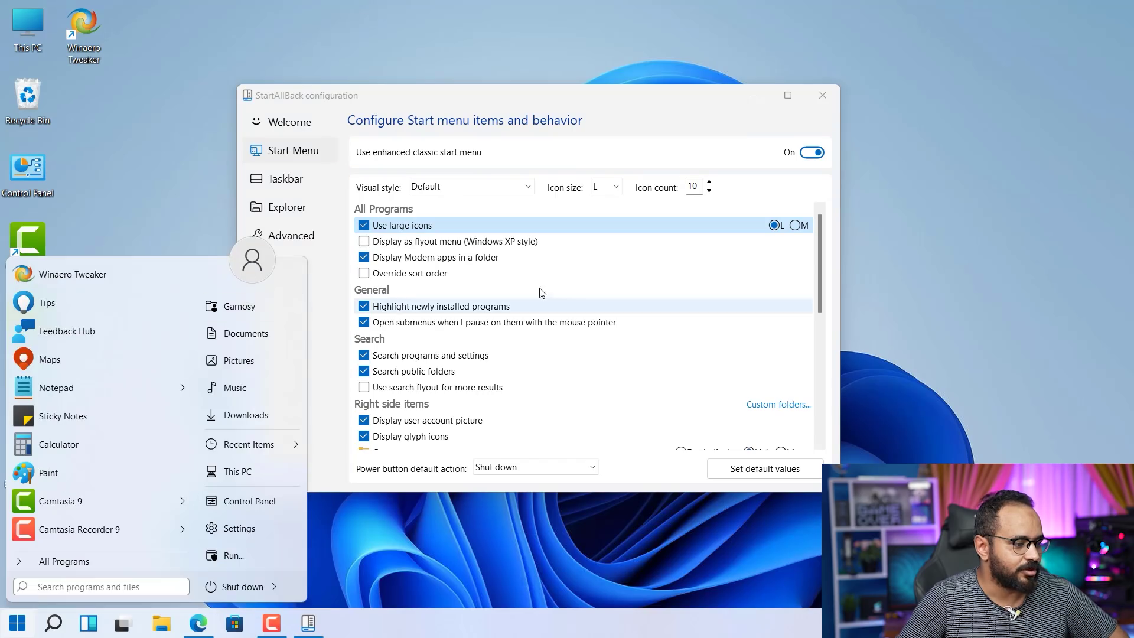
scroll(427, 317, down, 3)
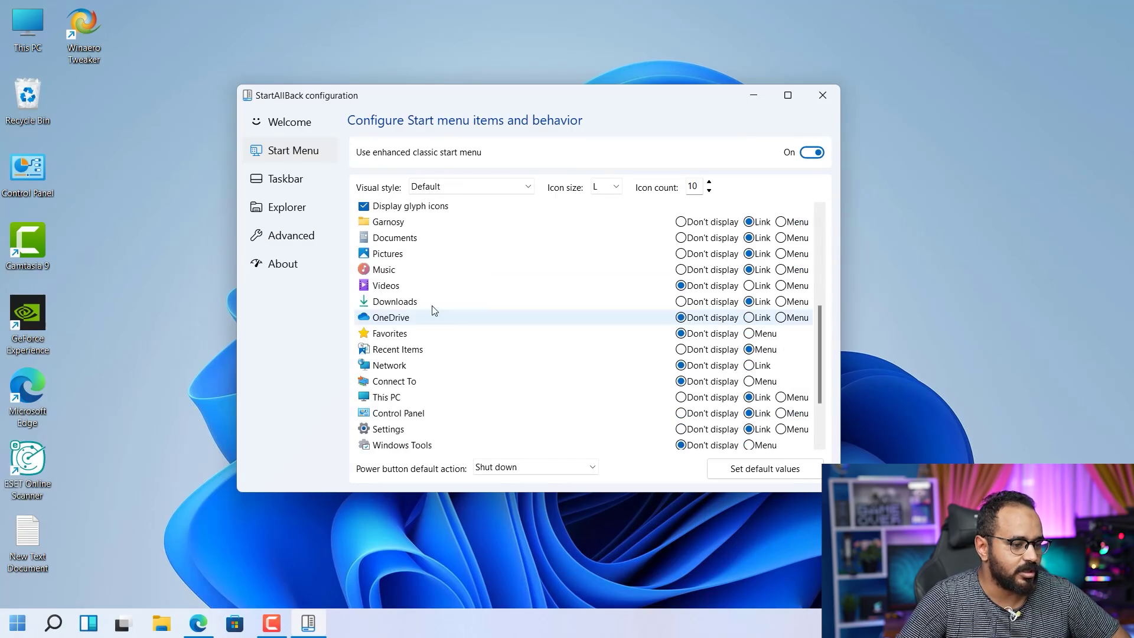
scroll(427, 317, down, 3)
scroll(473, 326, up, 4)
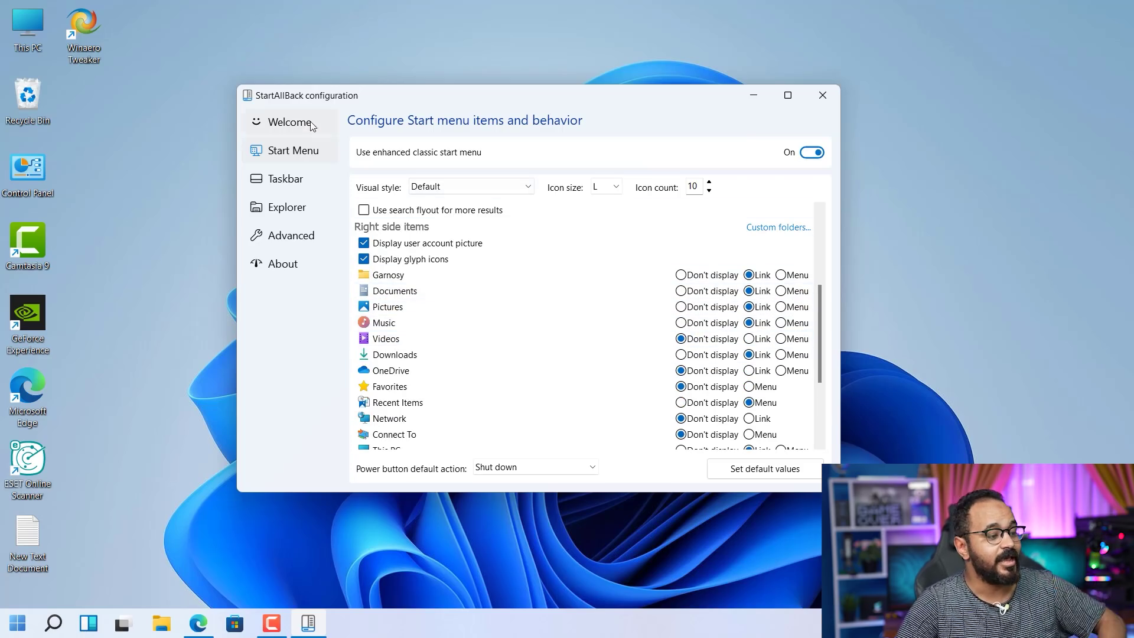
Step: Try the clover, Windows 10 and the two round Windows orb icons for the Start button in the taskbar settings
click(286, 179)
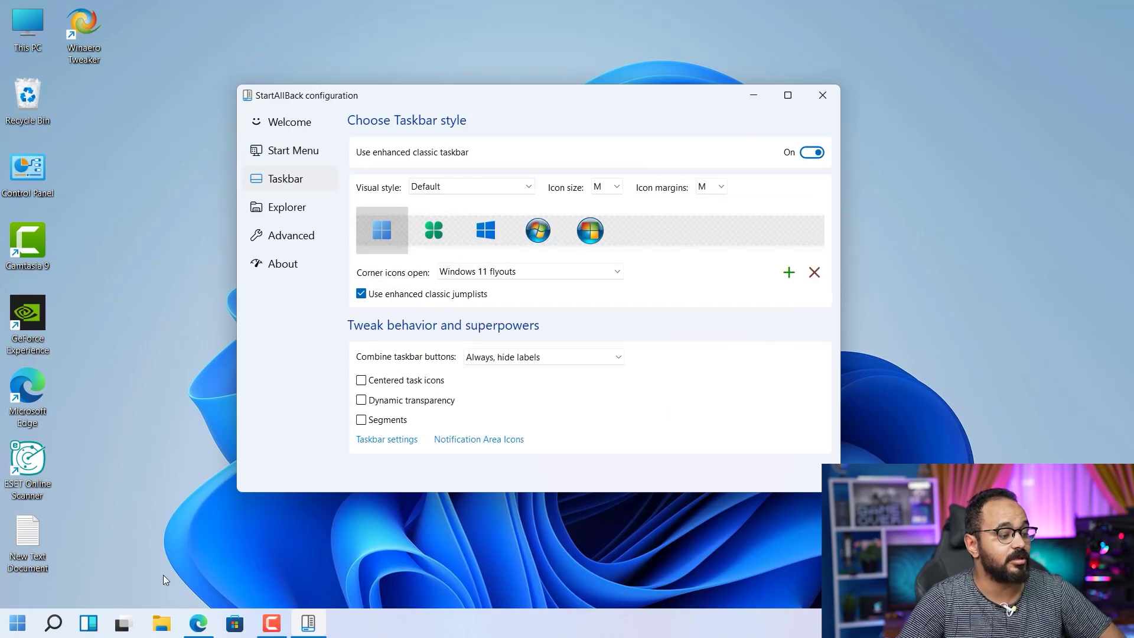
click(3, 632)
click(13, 632)
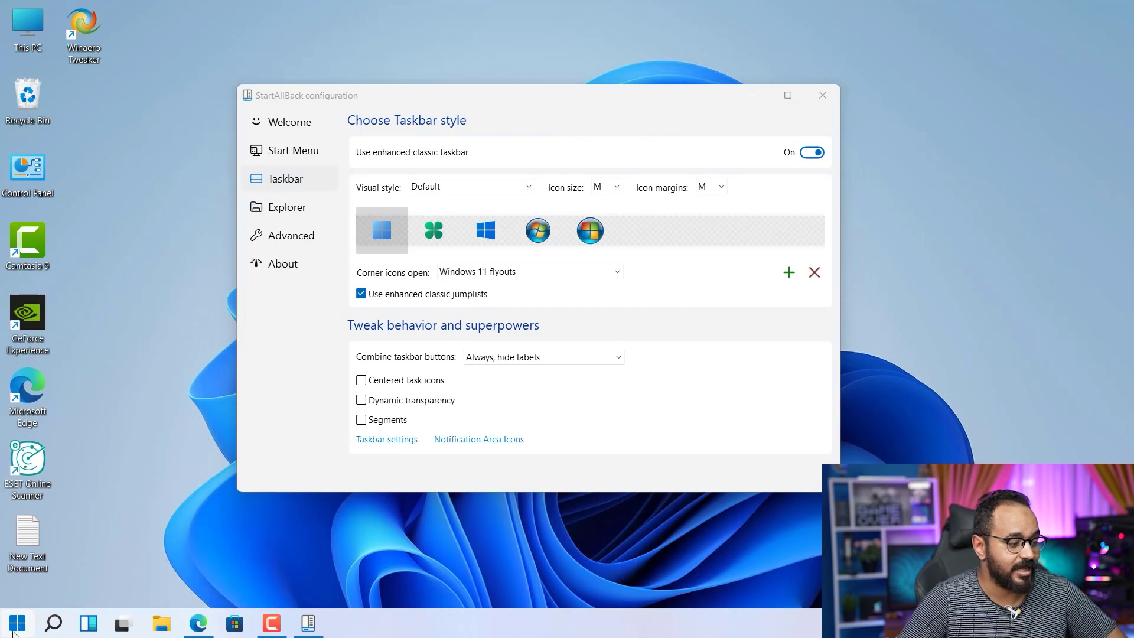
click(436, 241)
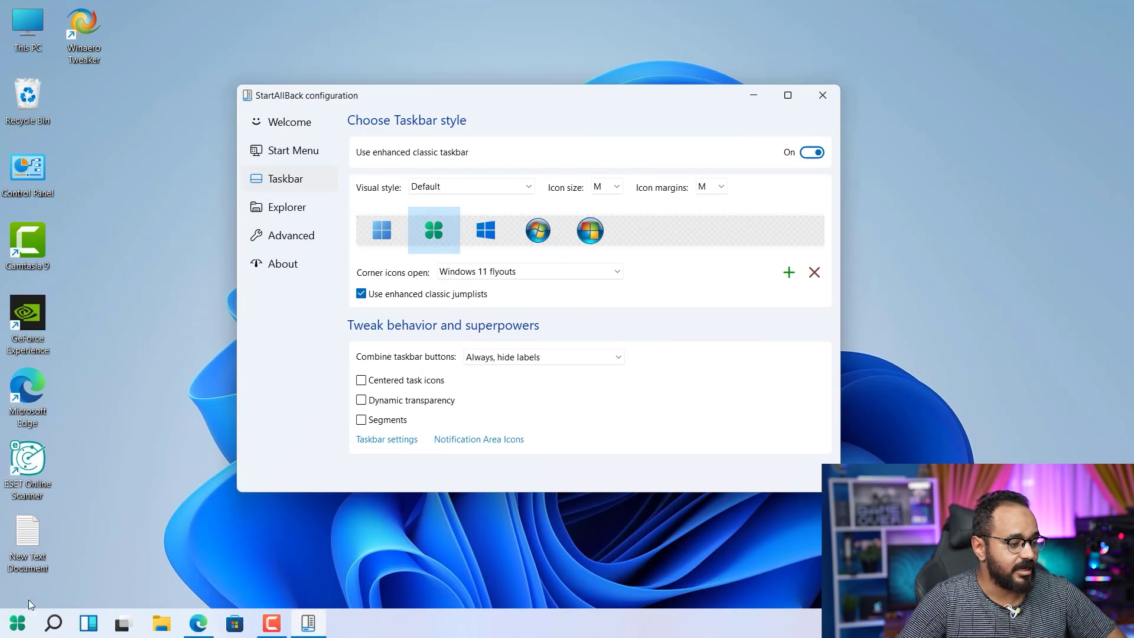
click(14, 630)
click(486, 231)
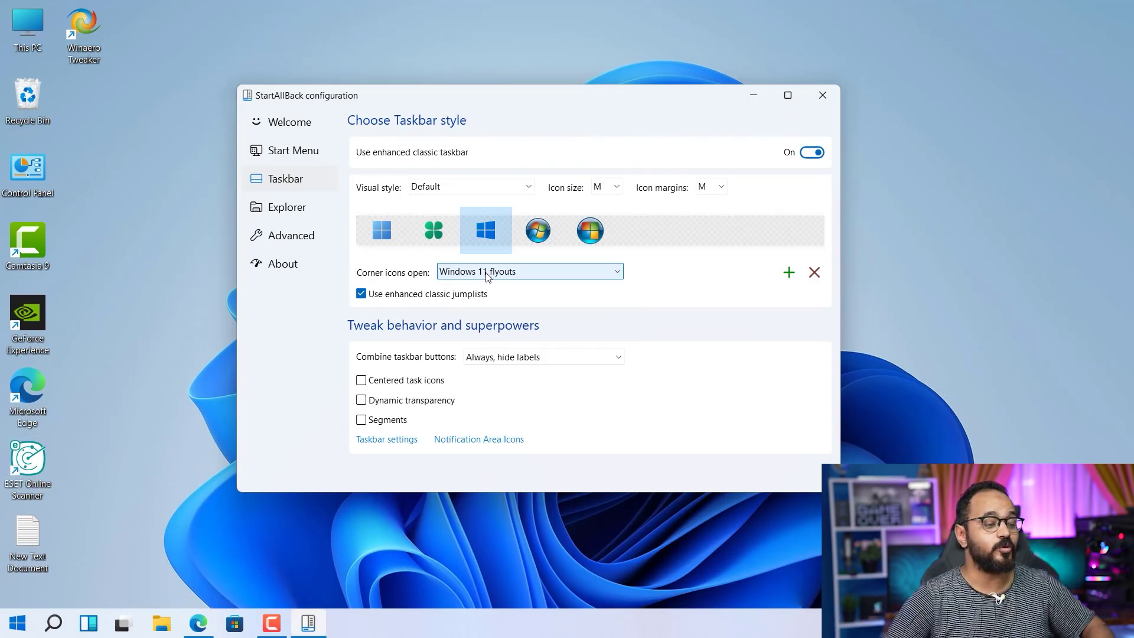
click(537, 248)
click(590, 239)
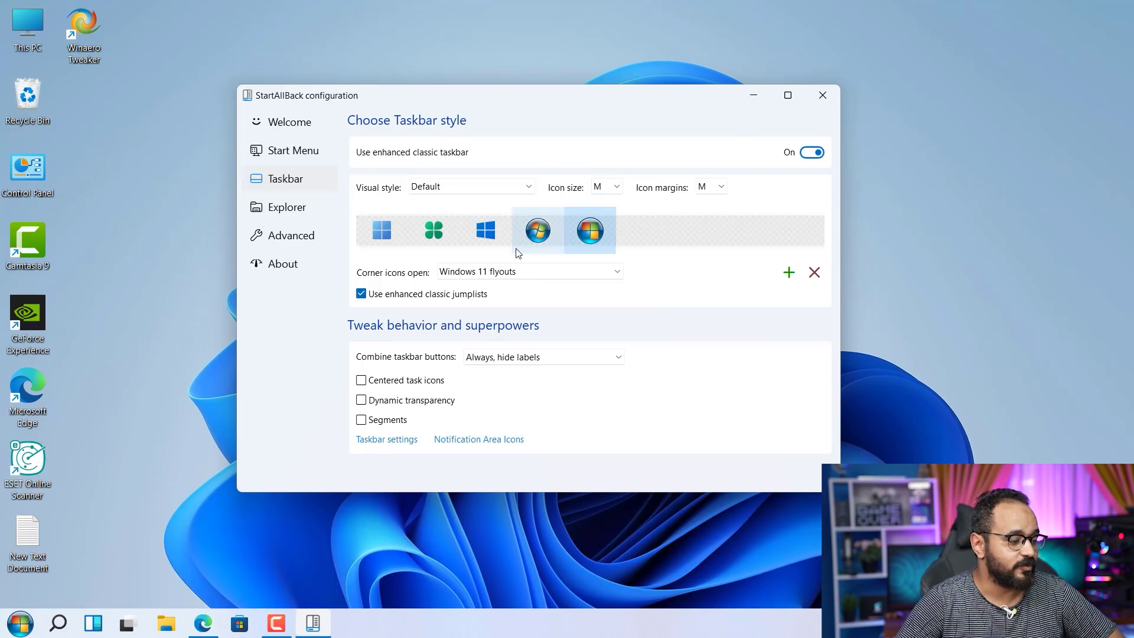
Step: Try the alternative taskbar visual styles, including Windows 7, and return to Default
click(472, 187)
click(446, 213)
click(496, 187)
click(473, 223)
click(474, 188)
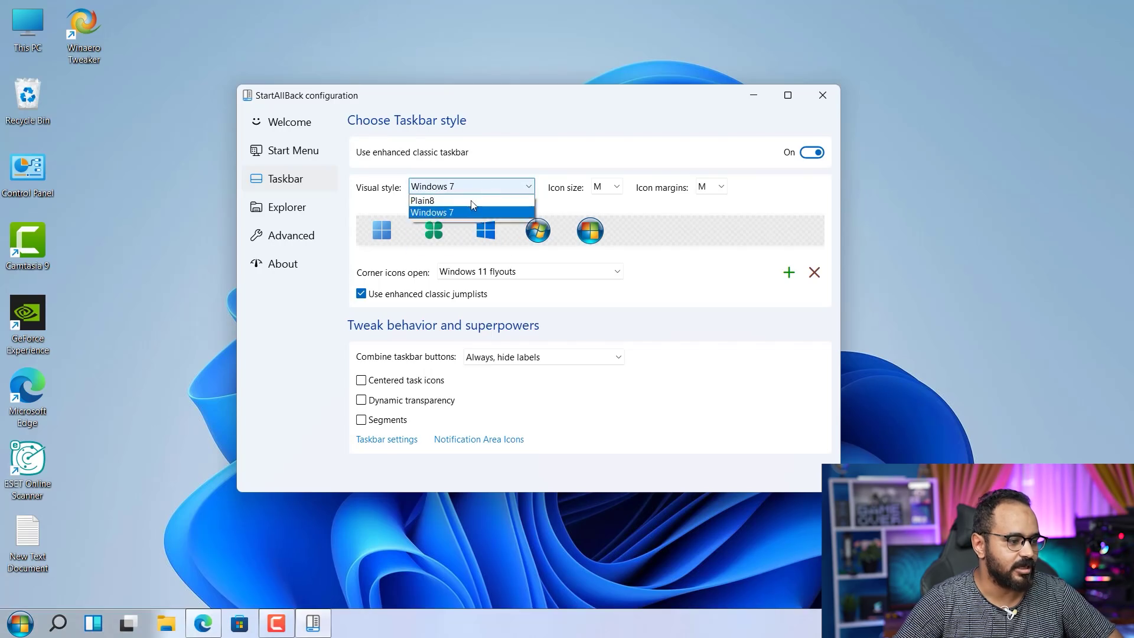
click(469, 201)
Step: Try Windows 10 and Windows 7 flyouts for the corner icons and return to Windows 11 flyouts
click(547, 272)
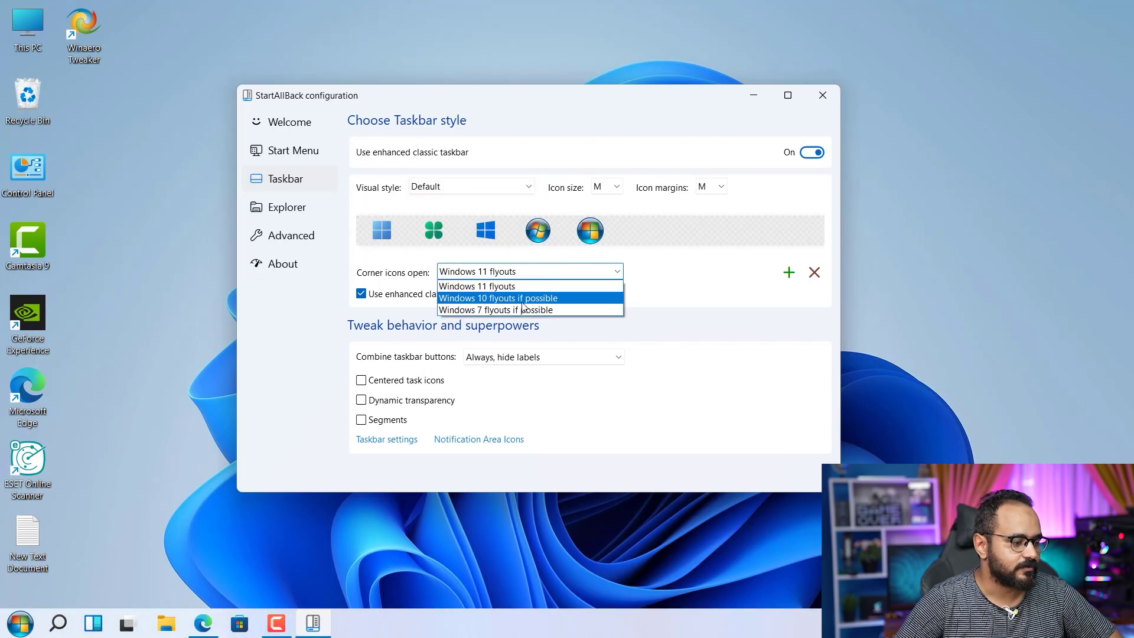
click(523, 296)
click(549, 274)
click(549, 309)
click(549, 273)
click(492, 288)
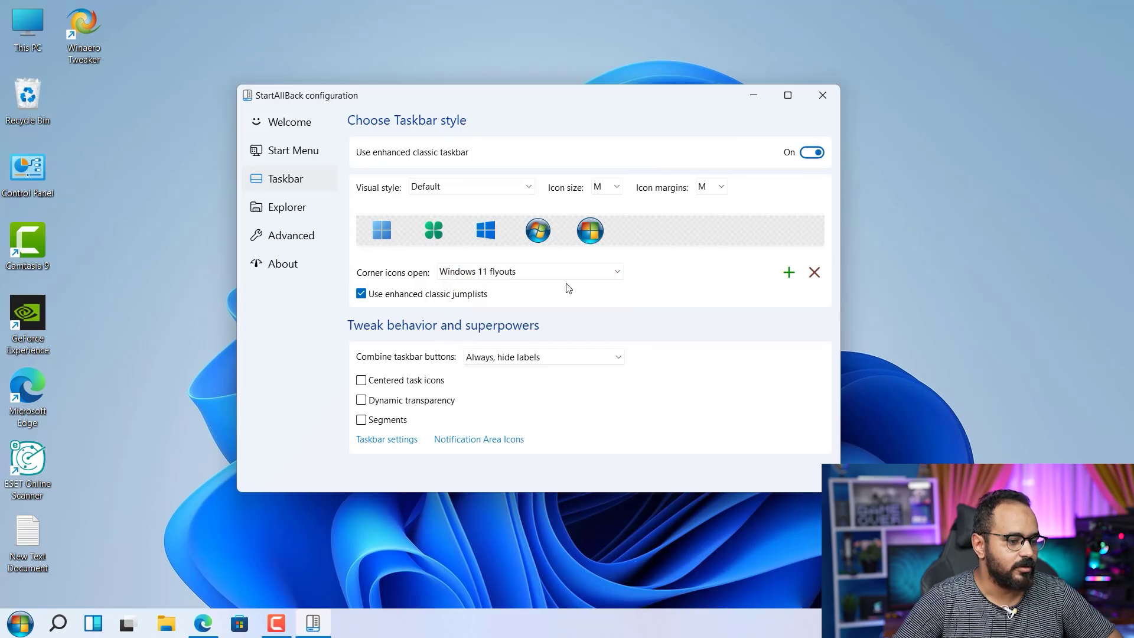
Step: Check the file picker for custom Start button images without choosing a file, and set the Start button to the Windows 11 logo
click(780, 284)
key(Escape)
click(778, 273)
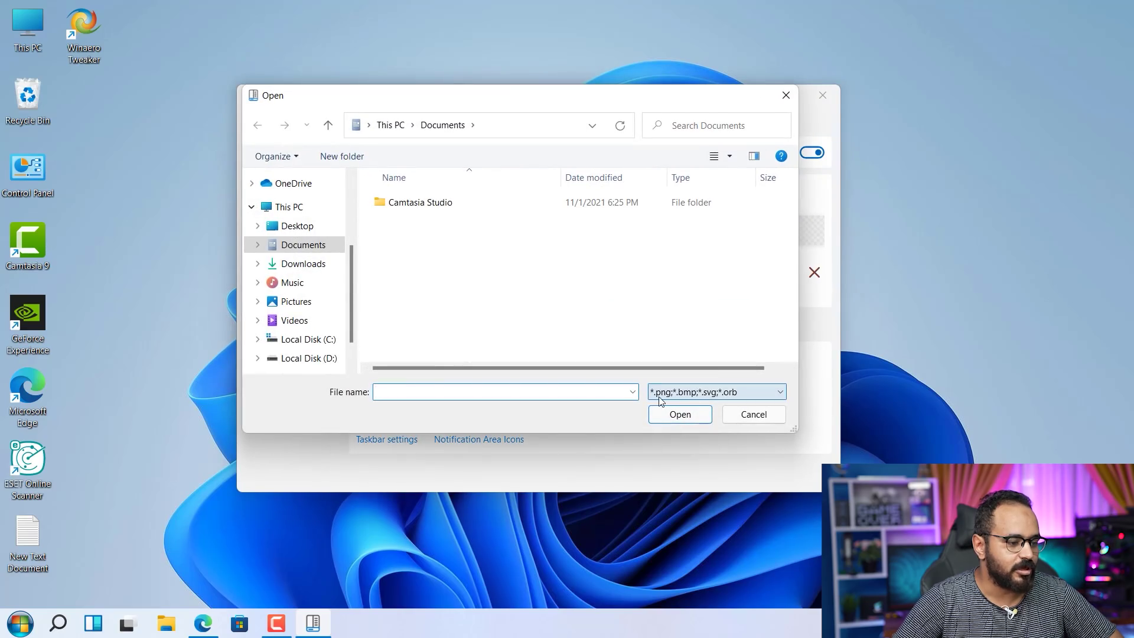
click(755, 414)
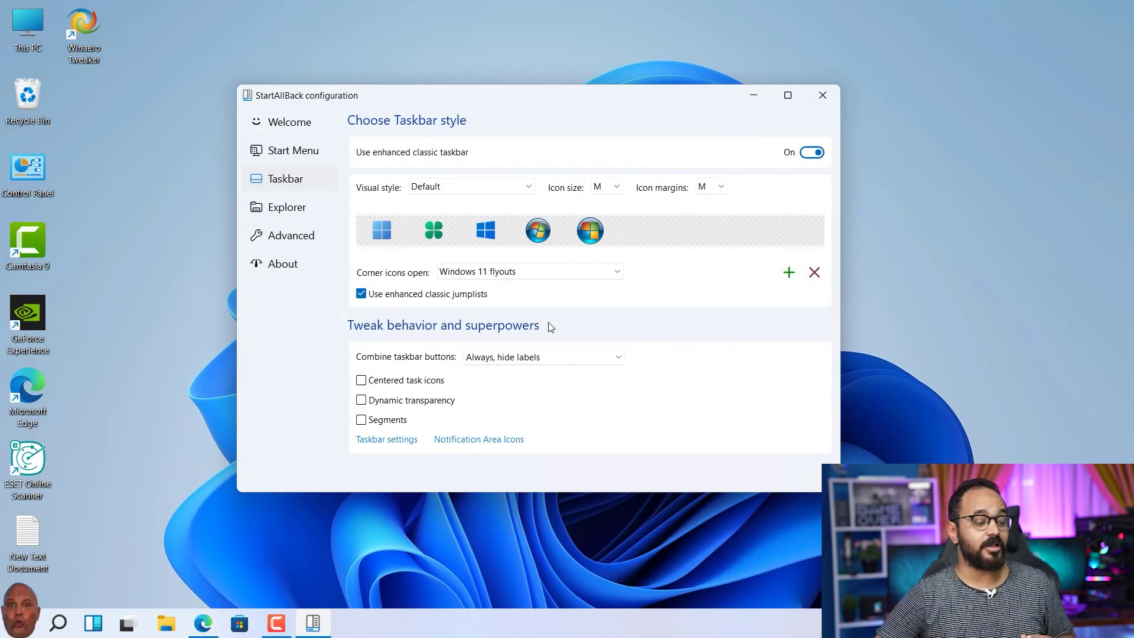
click(391, 237)
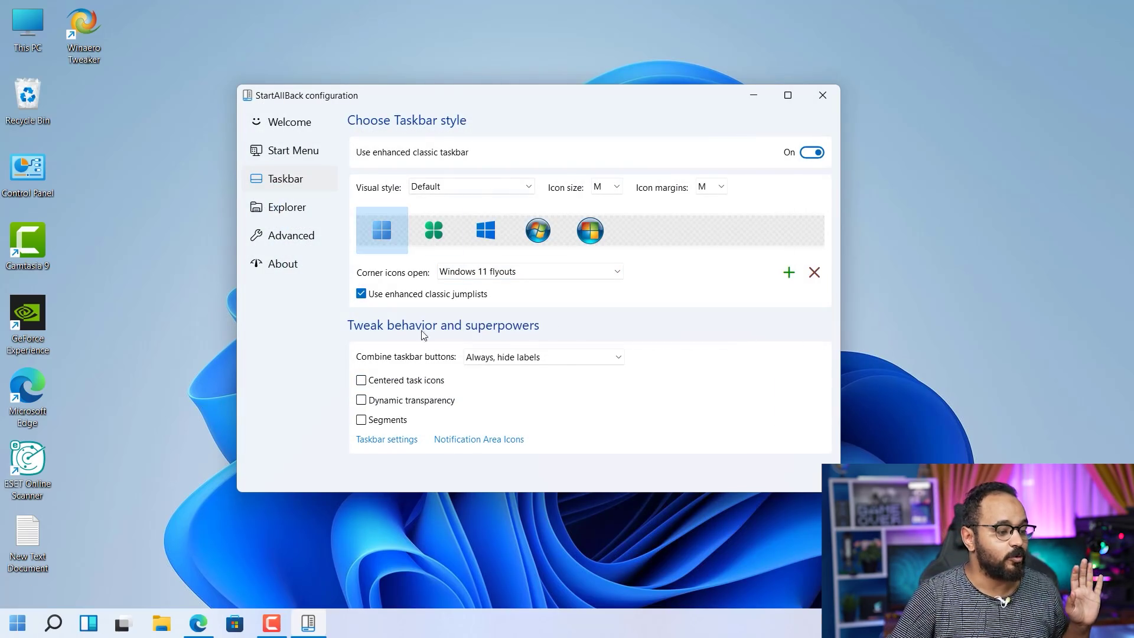
Step: Enable centered task icons and pin the GeForce Experience desktop shortcut to the taskbar
click(362, 381)
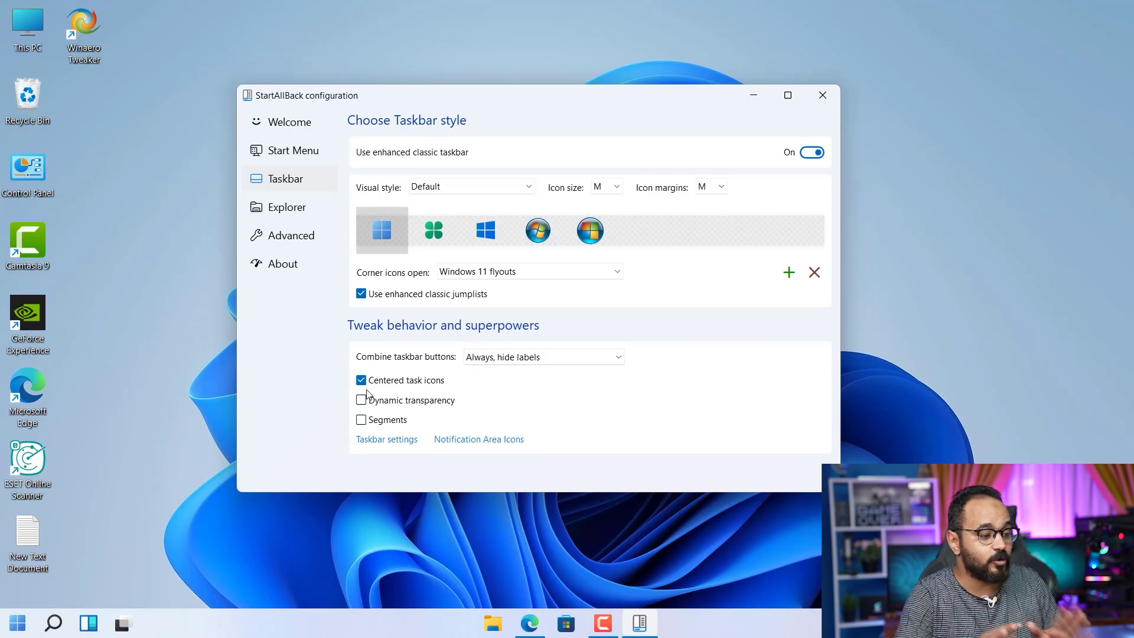
drag(40, 340, 468, 632)
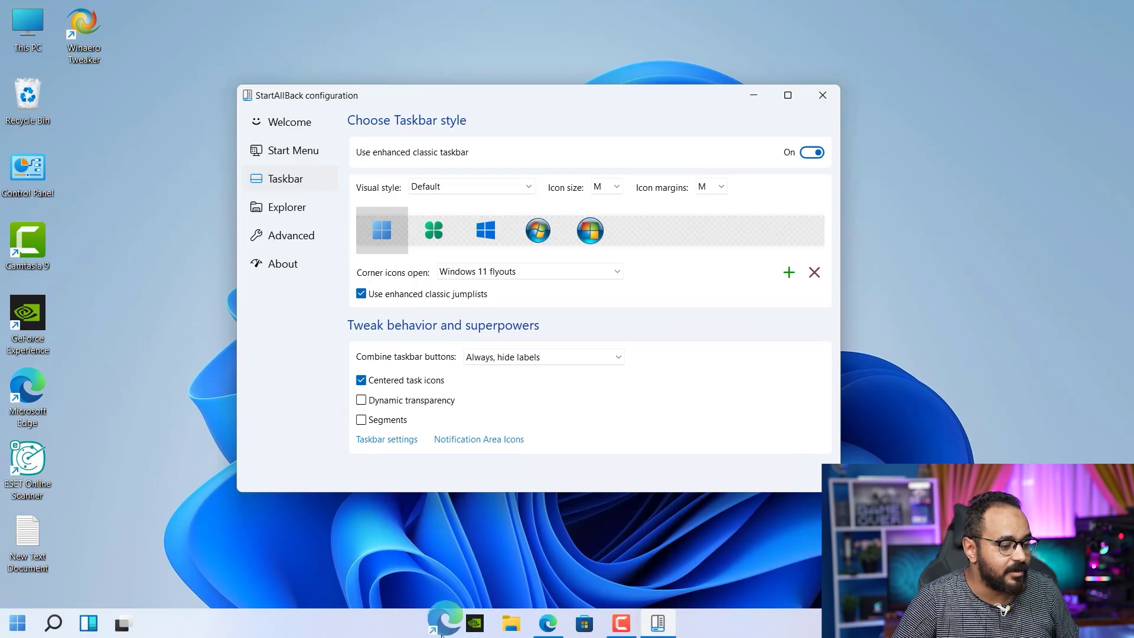
click(118, 305)
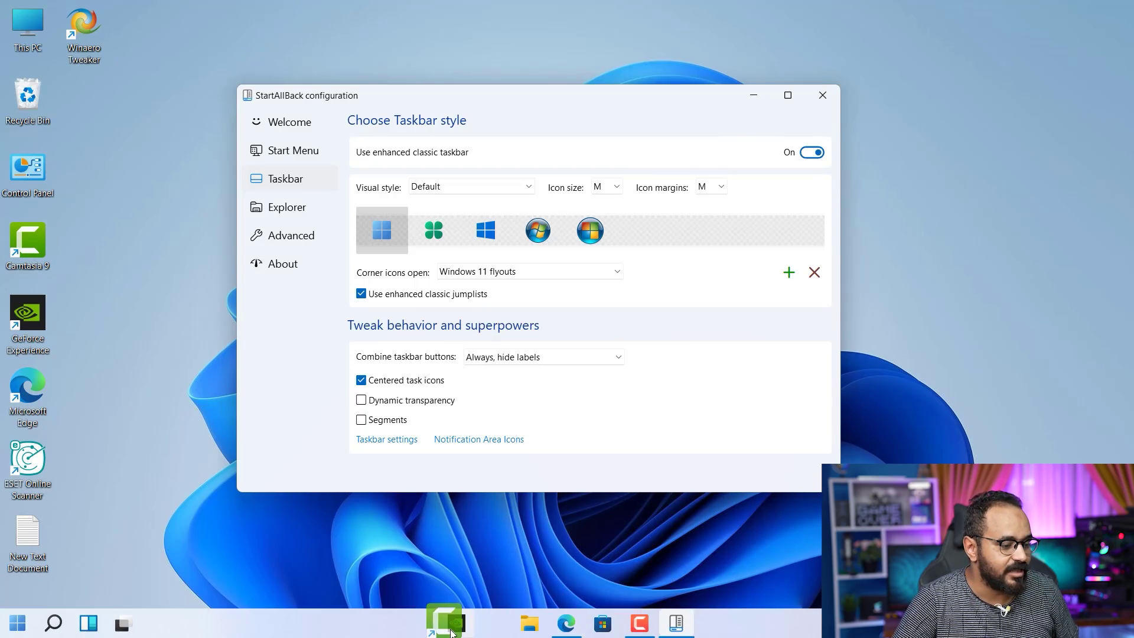
Step: Pin the Camtasia 9 desktop shortcut to the taskbar and move it next to the Microsoft Store icon
drag(20, 254, 484, 627)
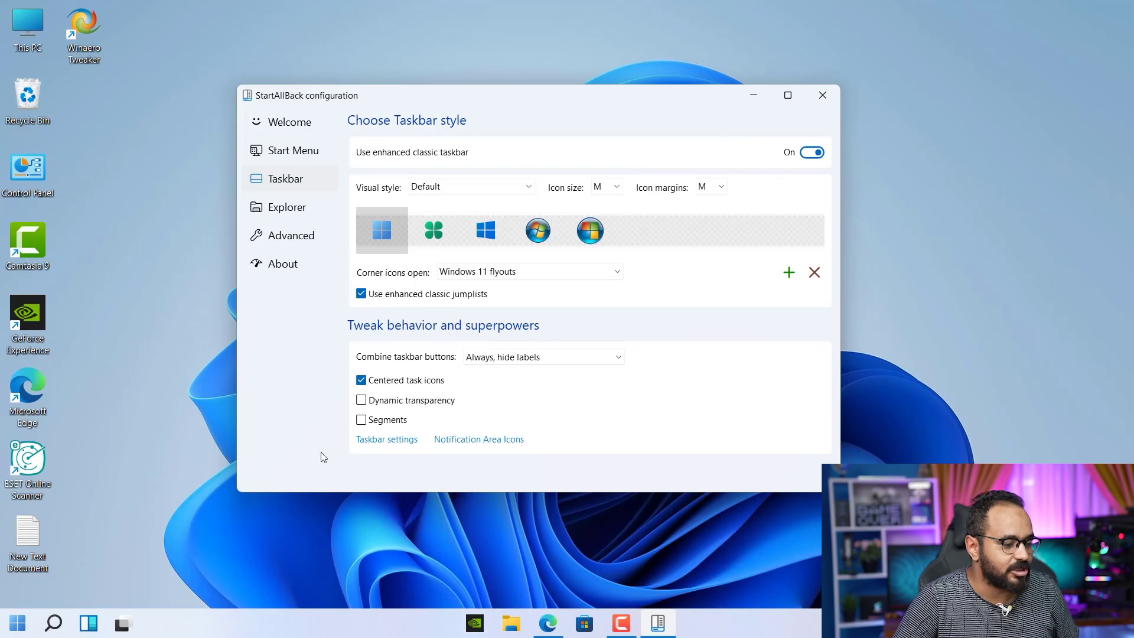
drag(35, 251, 717, 614)
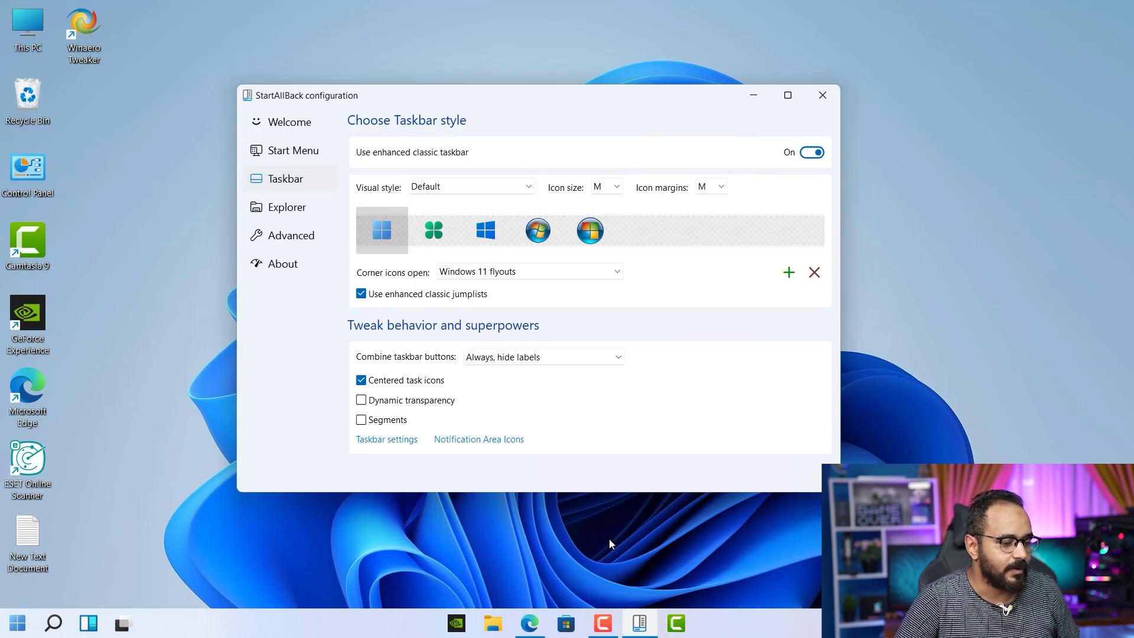
drag(676, 632, 605, 626)
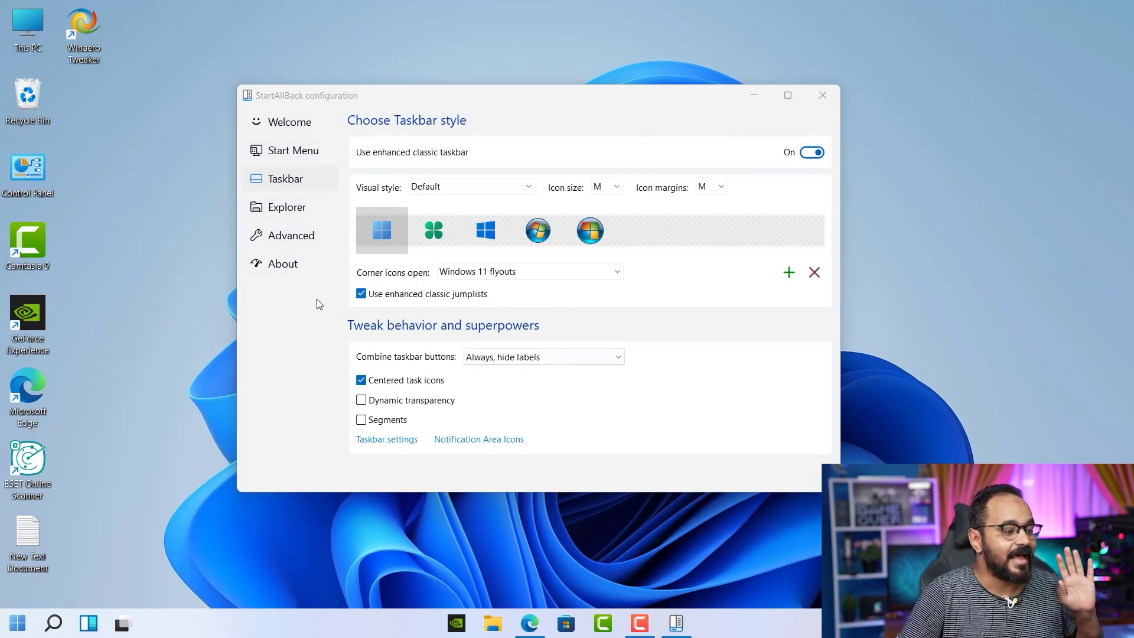
Step: Try the Dynamic transparency and Segments options for the taskbar and turn both off again
click(406, 407)
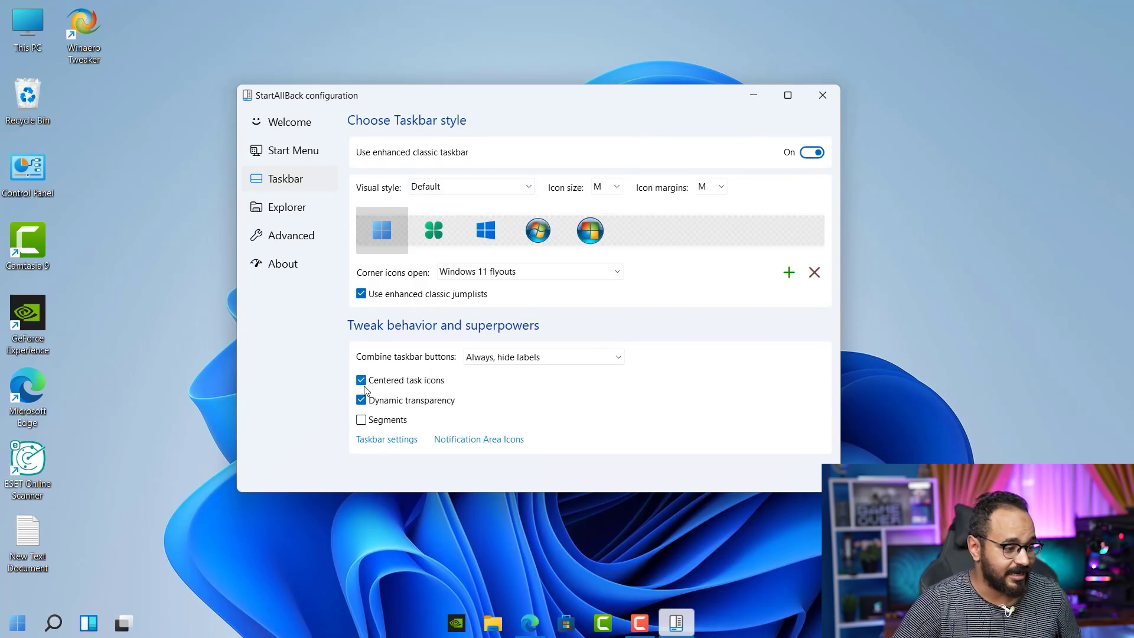
click(375, 400)
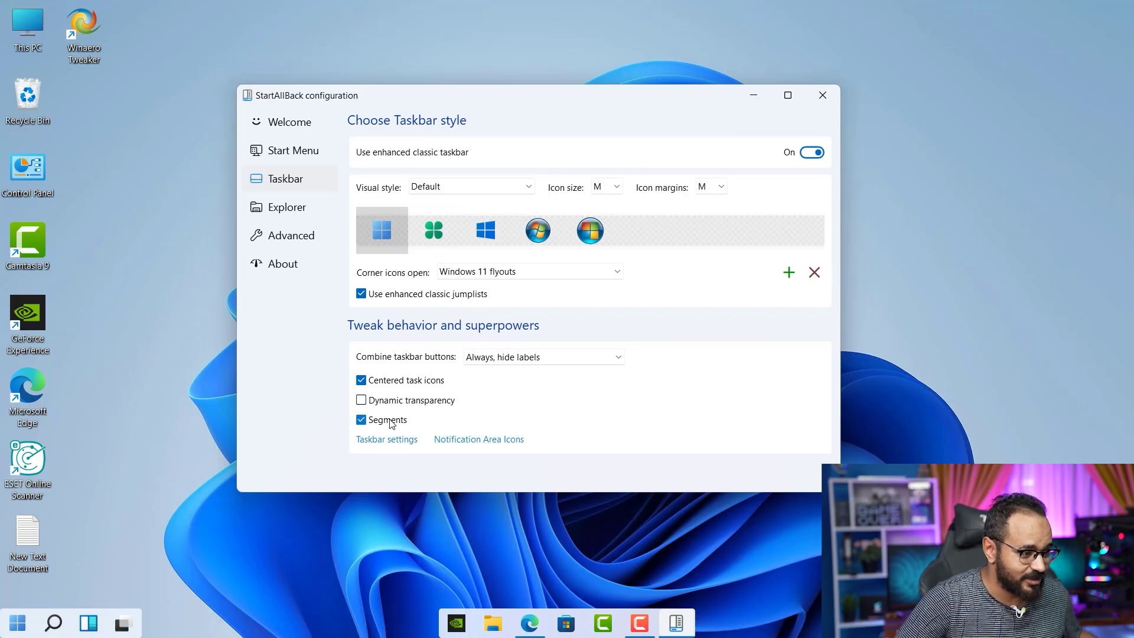
click(388, 421)
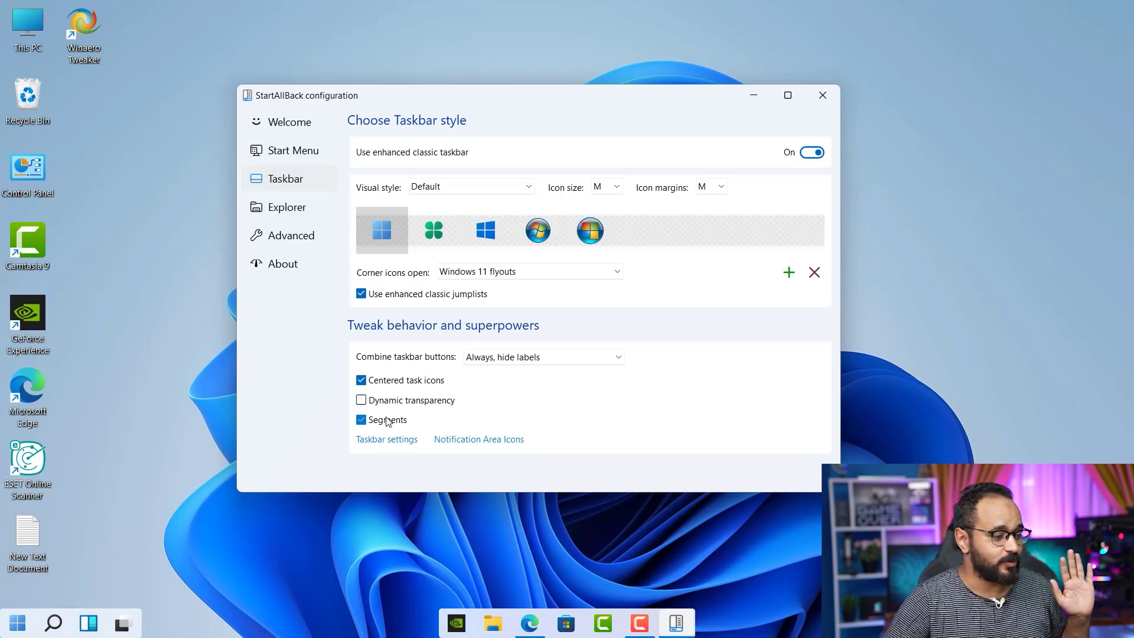
Step: Check This PC under the Win11 Command Bar style and switch the Explorer style to Win10 Ribbon UI
click(320, 203)
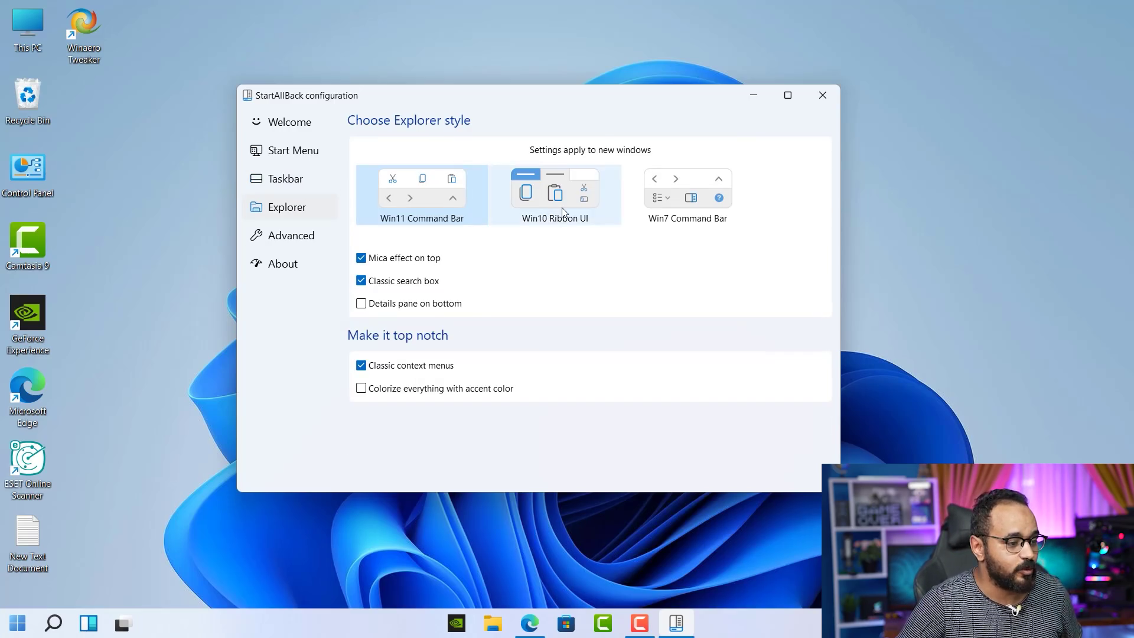
click(31, 36)
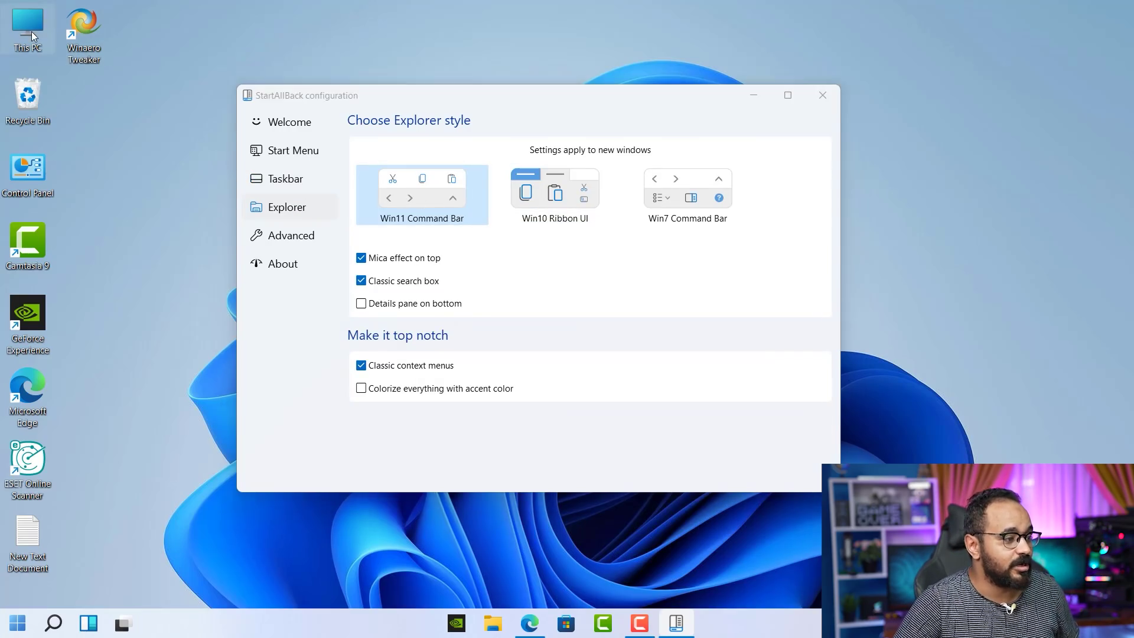
double_click(31, 36)
drag(445, 85, 307, 240)
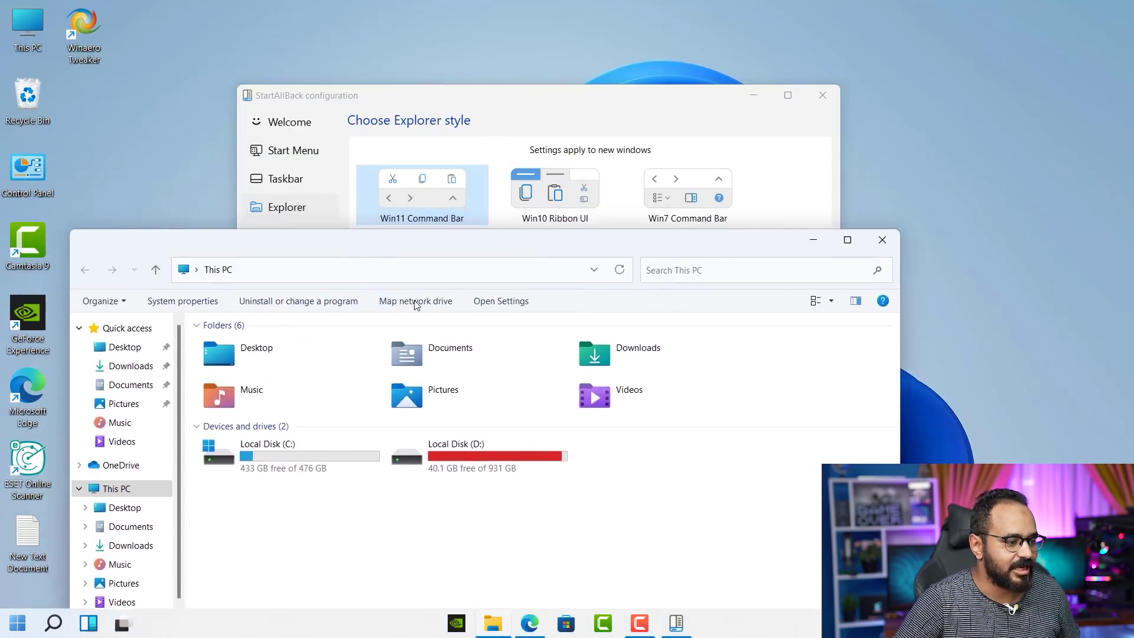
click(532, 216)
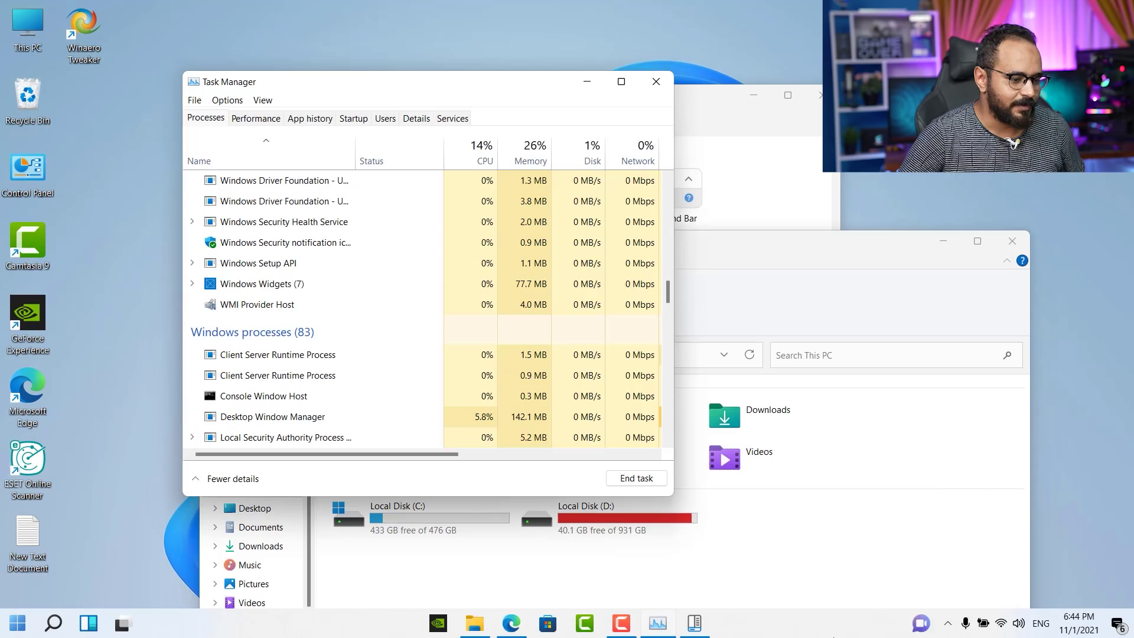
Step: Examine the taskbar's context menu and the list of running processes in Task Manager
right_click(827, 617)
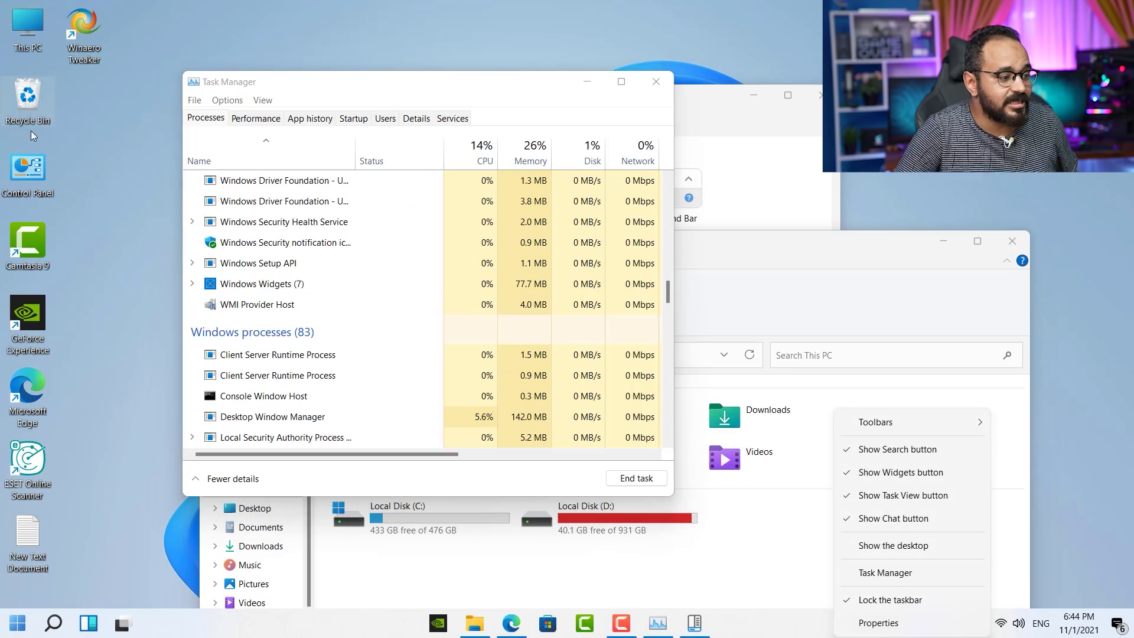
drag(667, 298, 685, 207)
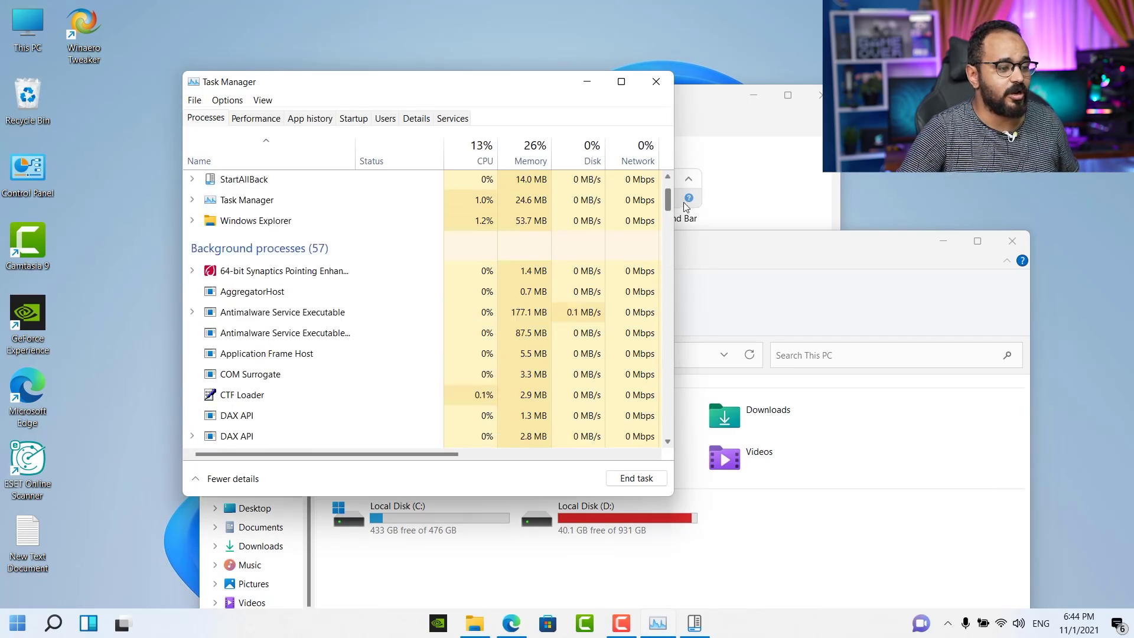
Step: Restart Windows Explorer from the Task Manager process list and again from Winaero Tweaker's Enable Ribbon page
scroll(329, 233, up, 2)
right_click(239, 295)
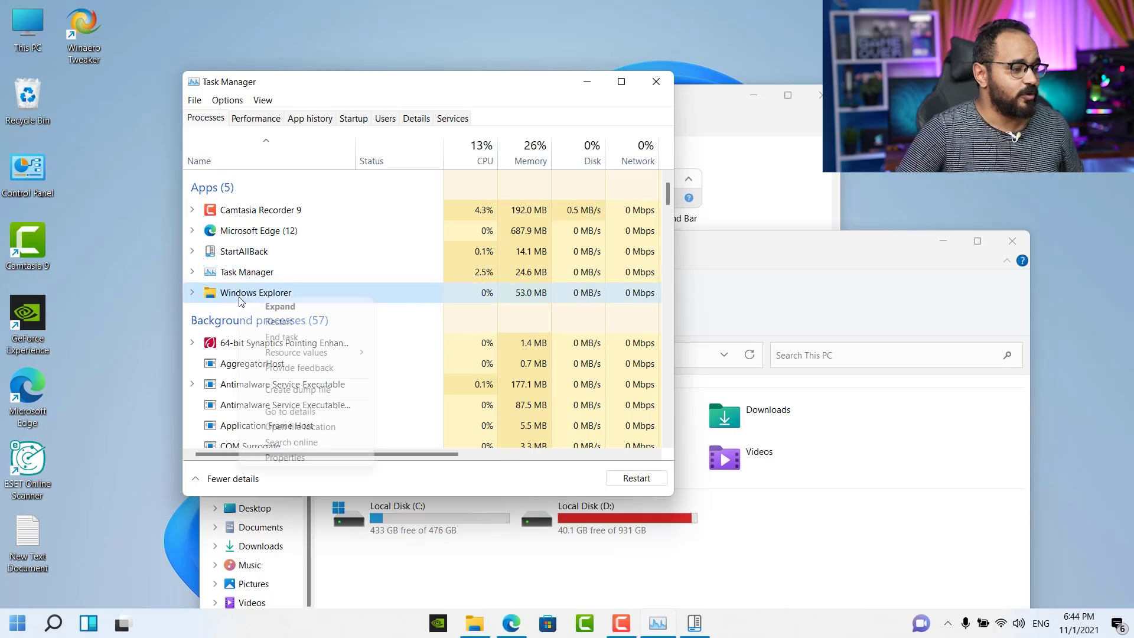
click(288, 324)
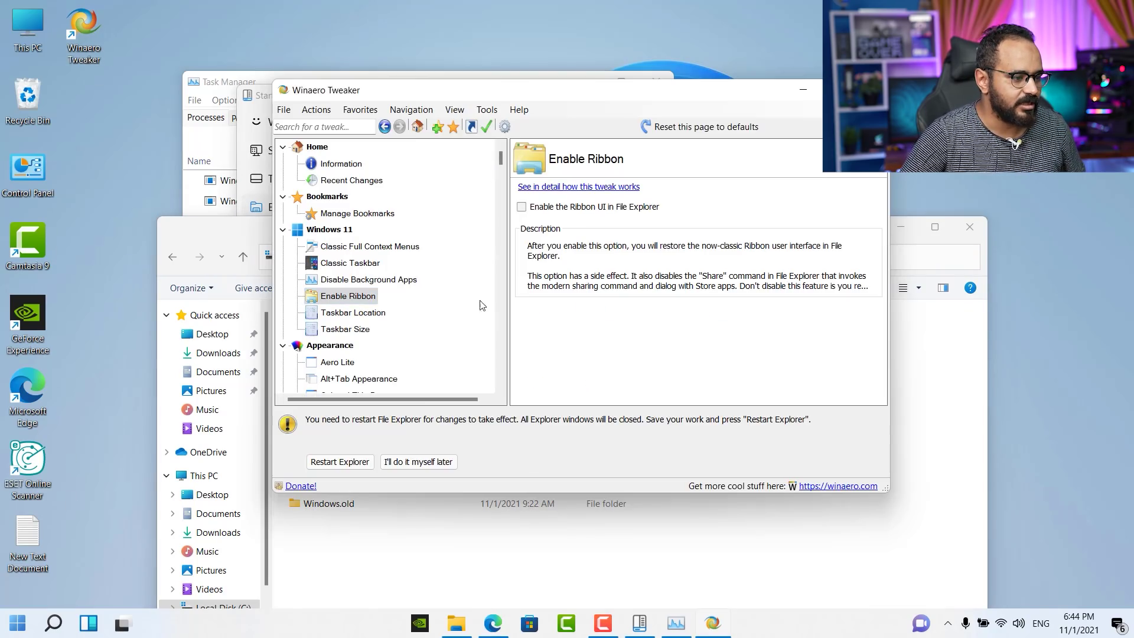
click(341, 462)
Step: Check the Explorer style in a new This PC window, move that window down and put Winaero Tweaker away
double_click(26, 34)
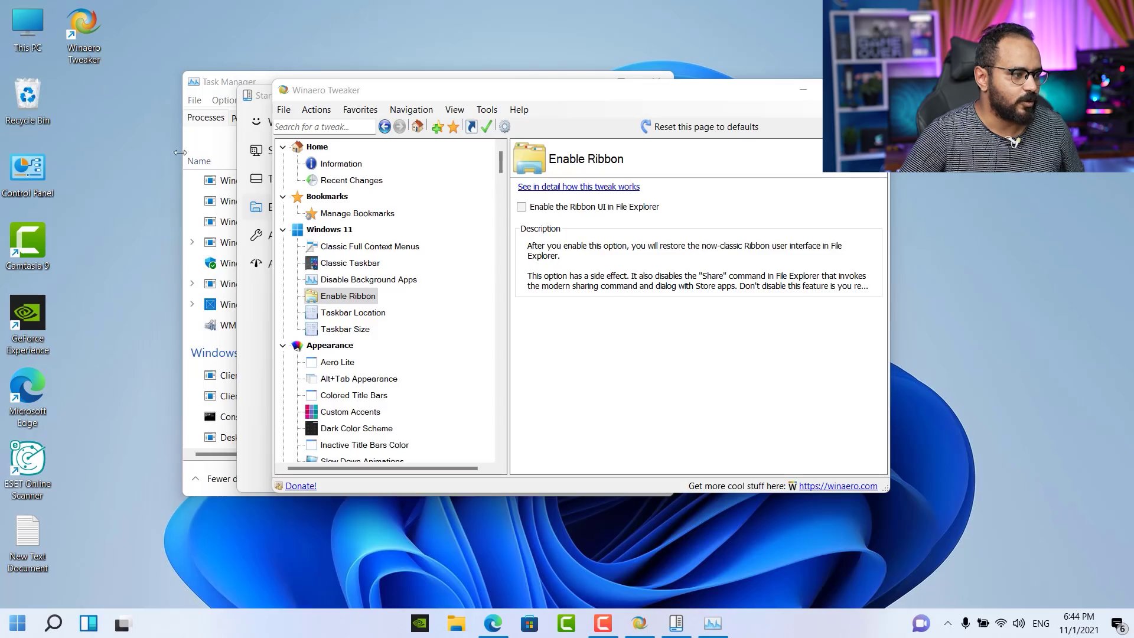
double_click(601, 177)
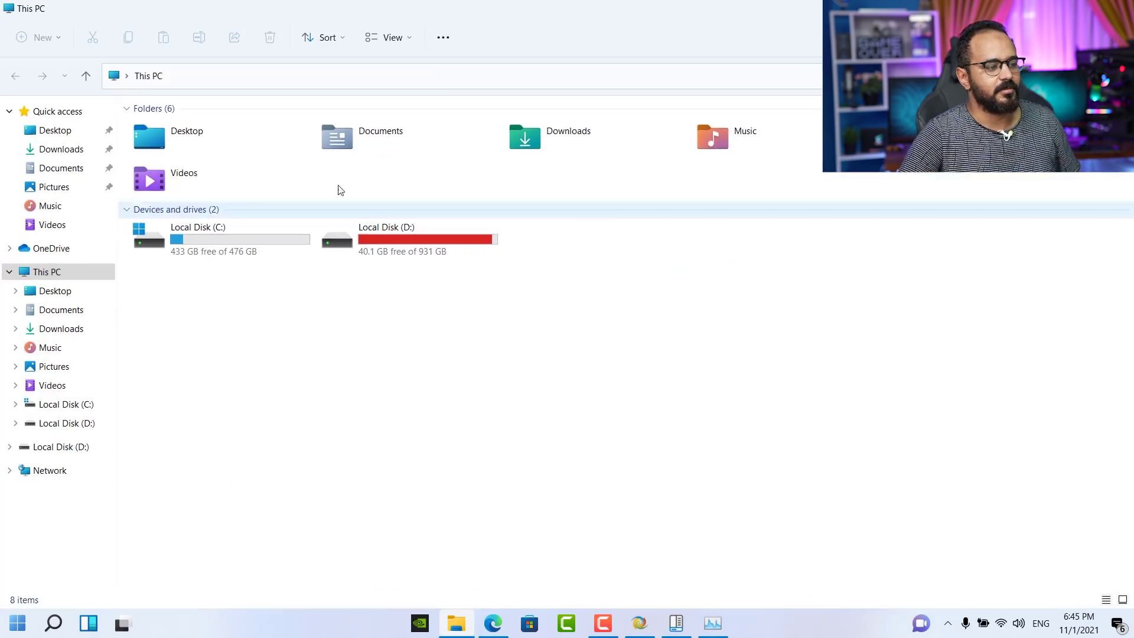
drag(596, 7, 619, 302)
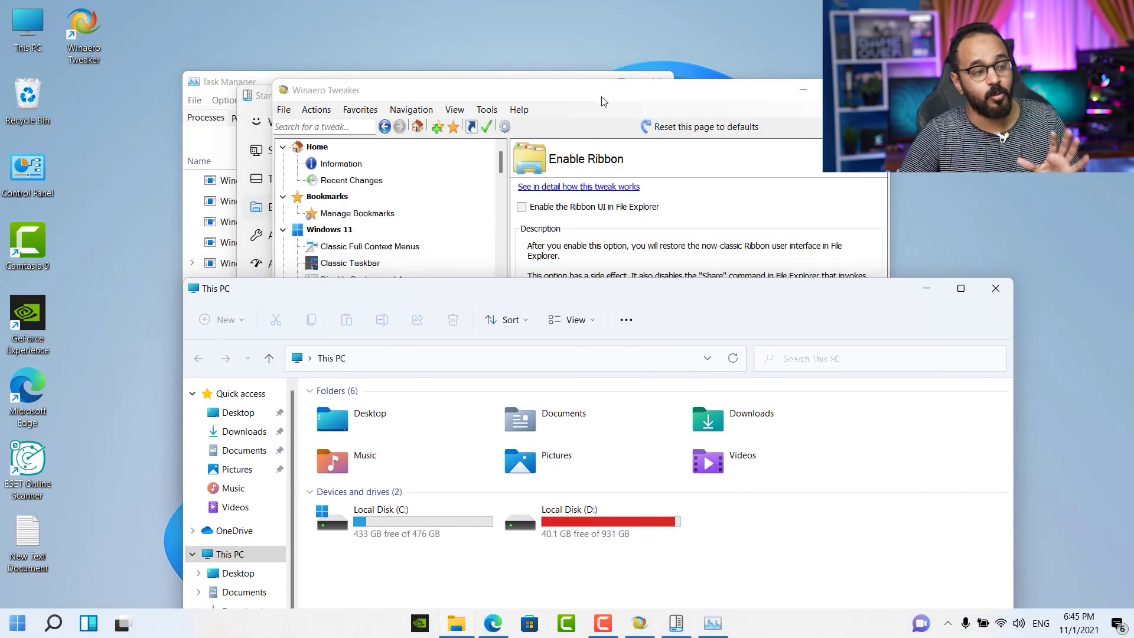
click(231, 77)
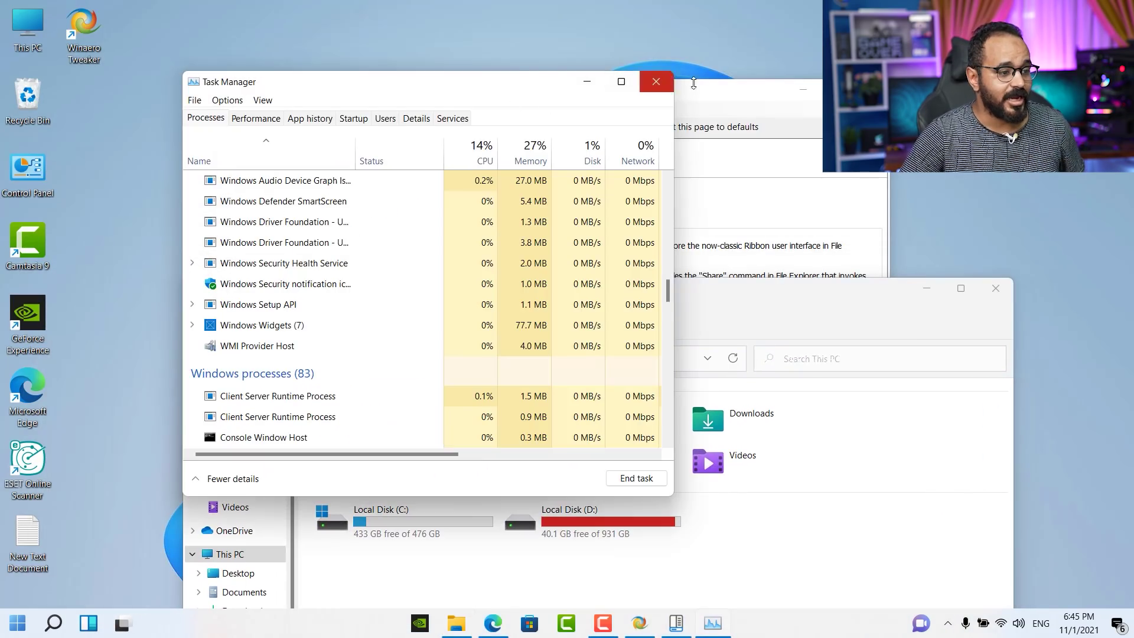
click(769, 89)
key(alt+F4)
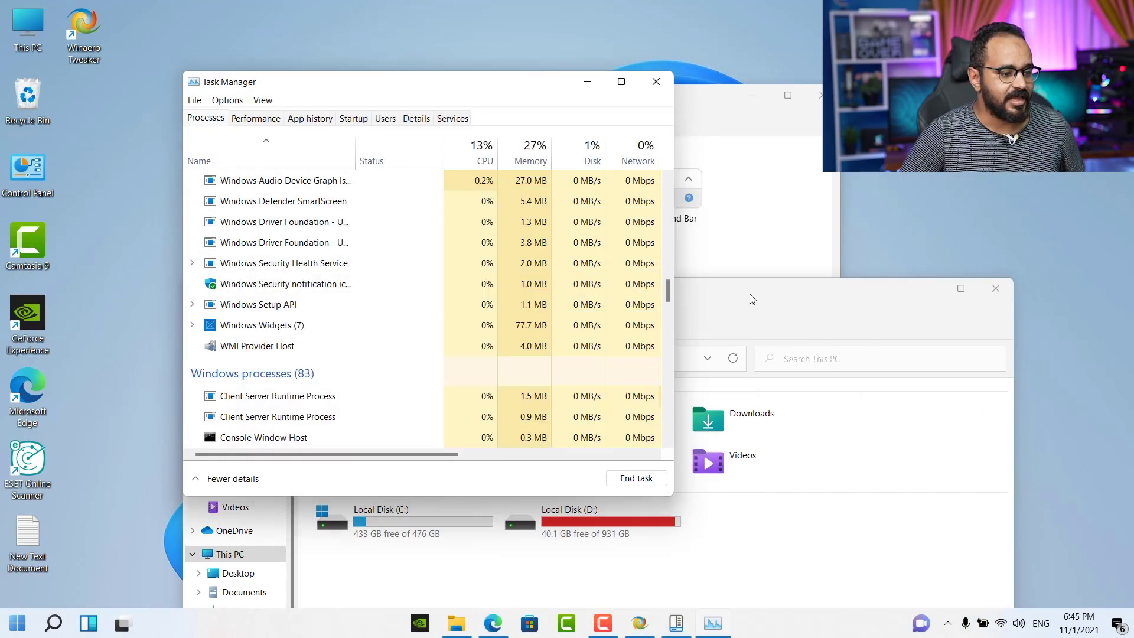
Step: Bring the StartAllBack configuration forward, set the Explorer style to Win10 Ribbon UI and open This PC to check it
click(749, 293)
click(743, 194)
drag(622, 112, 917, 121)
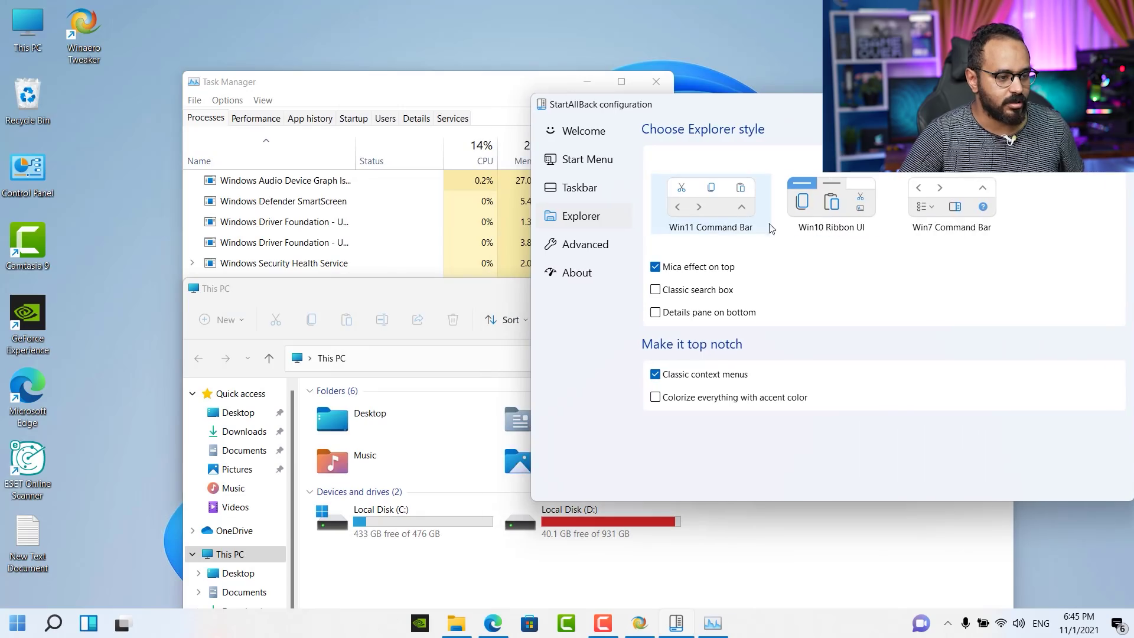
click(850, 226)
double_click(41, 32)
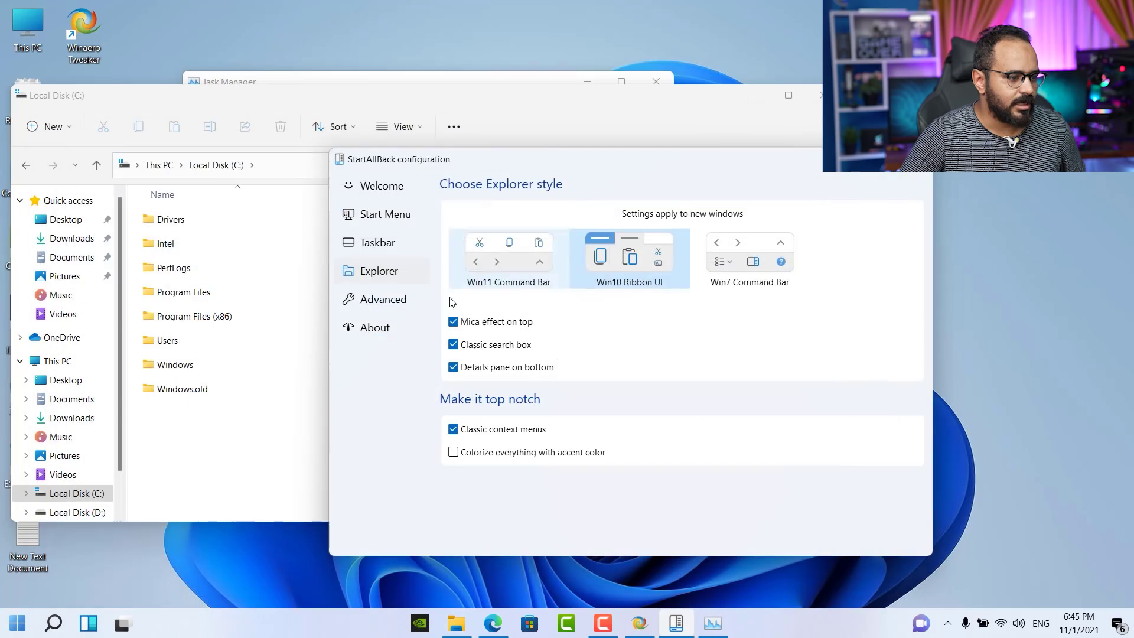
Step: Try the Win11 Command Bar and Win7 Command Bar Explorer styles, checking each in a new This PC window
click(501, 248)
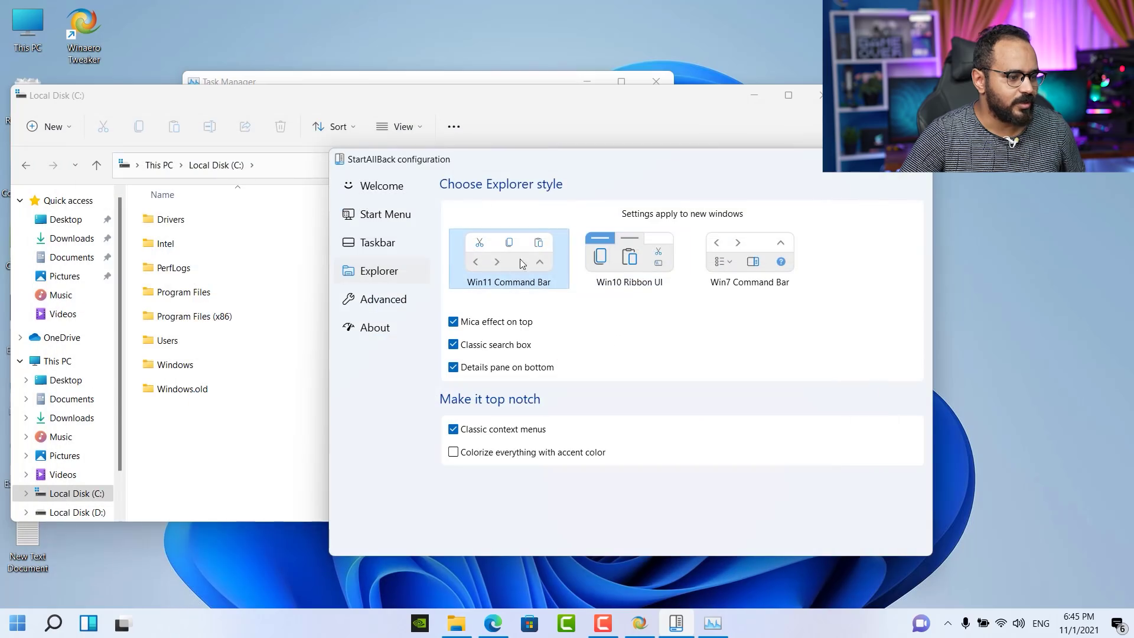
double_click(28, 27)
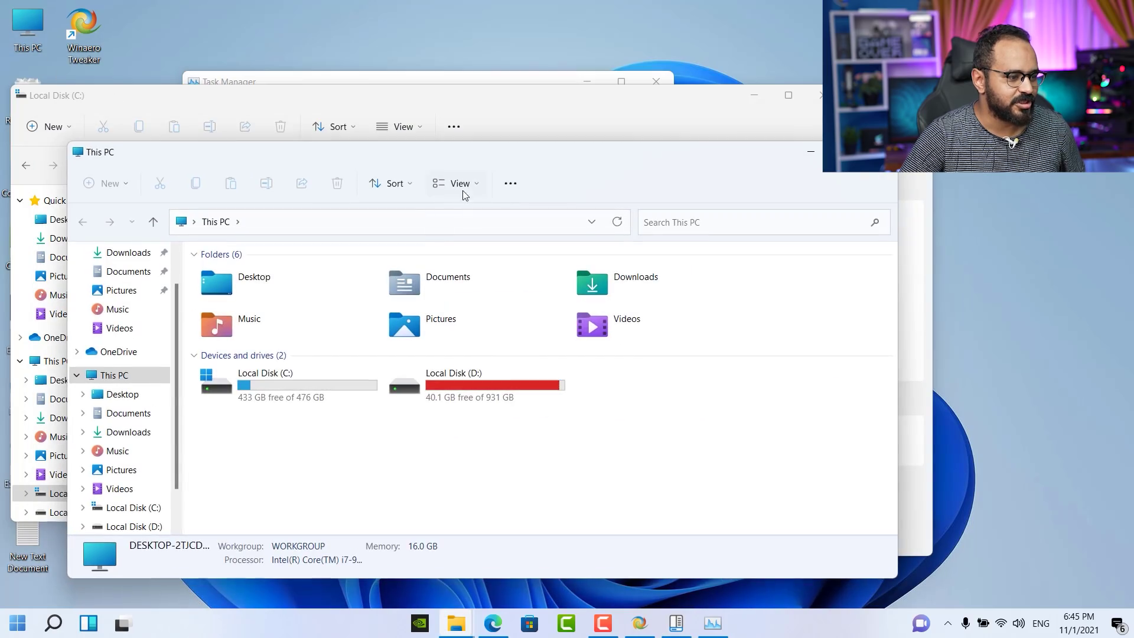
key(alt+F4)
click(761, 267)
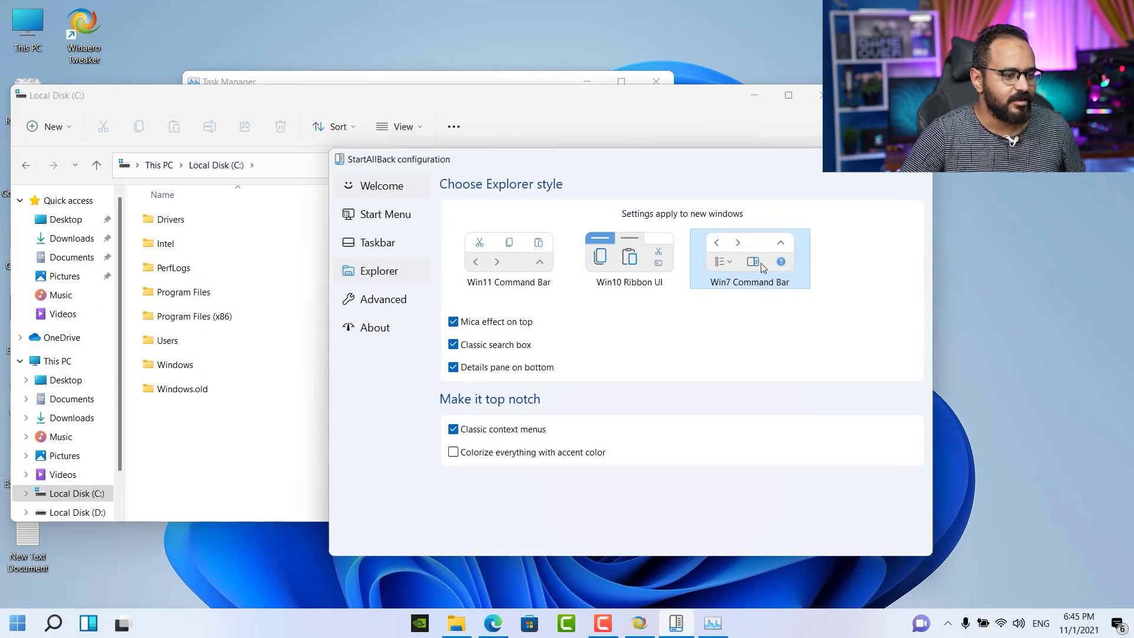
double_click(28, 27)
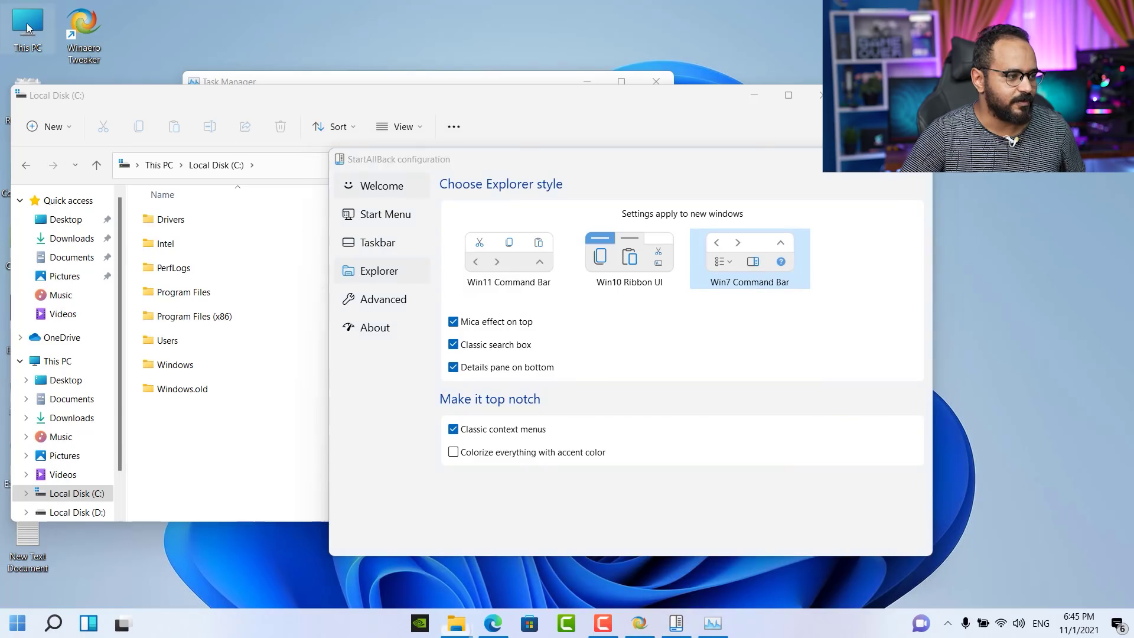
click(898, 172)
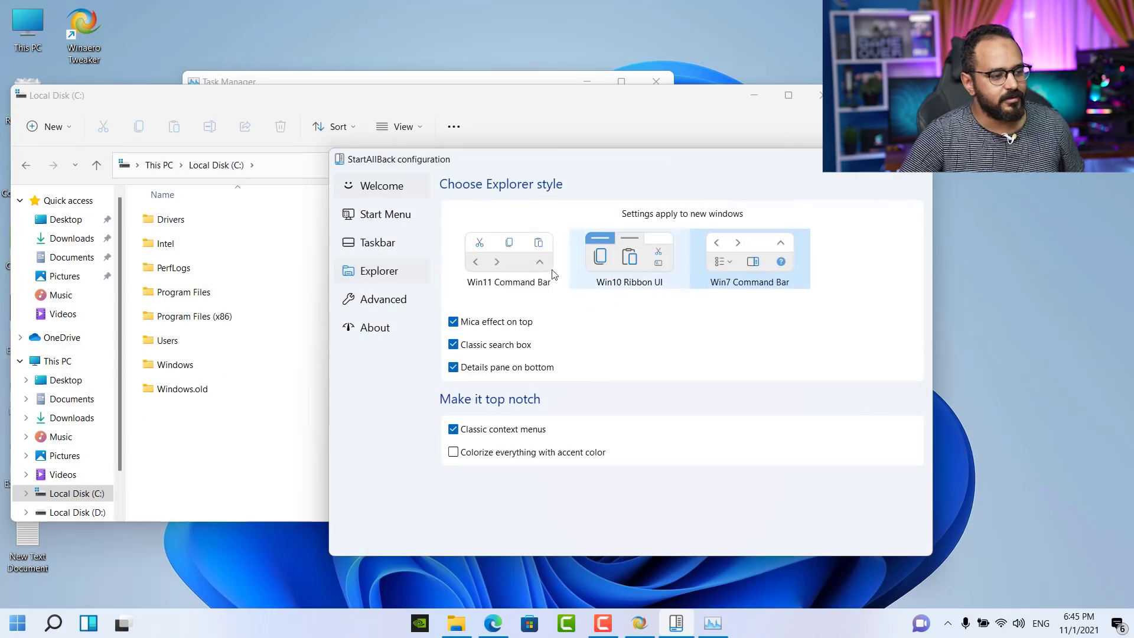
Step: Set the Explorer style back to Win10 Ribbon UI and check the ribbon in a new This PC window
click(519, 260)
click(640, 273)
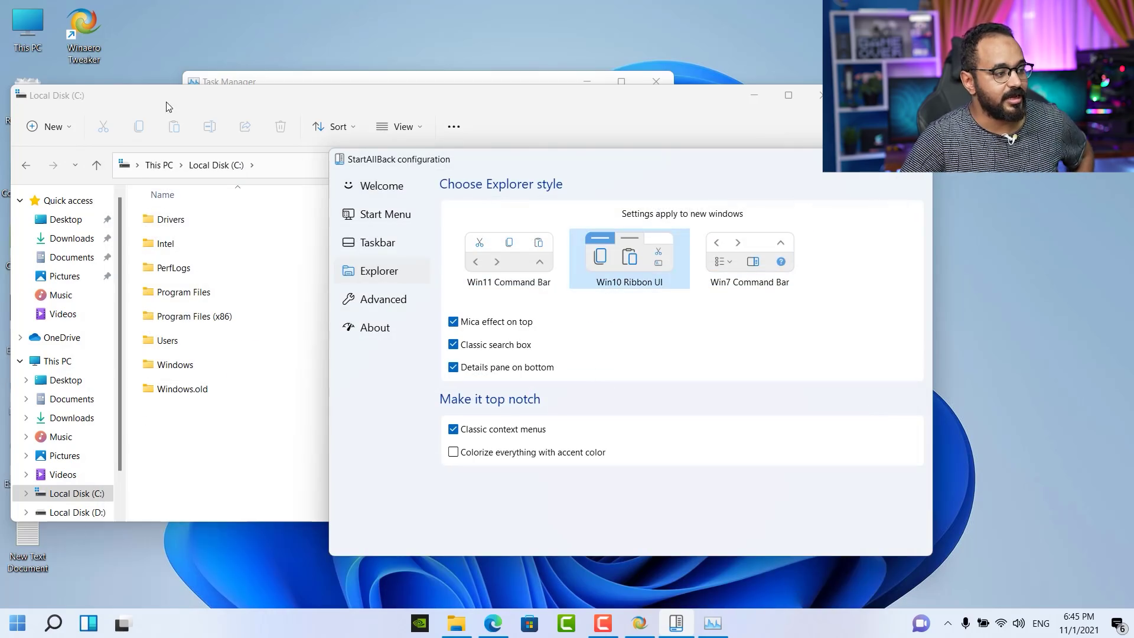
double_click(48, 33)
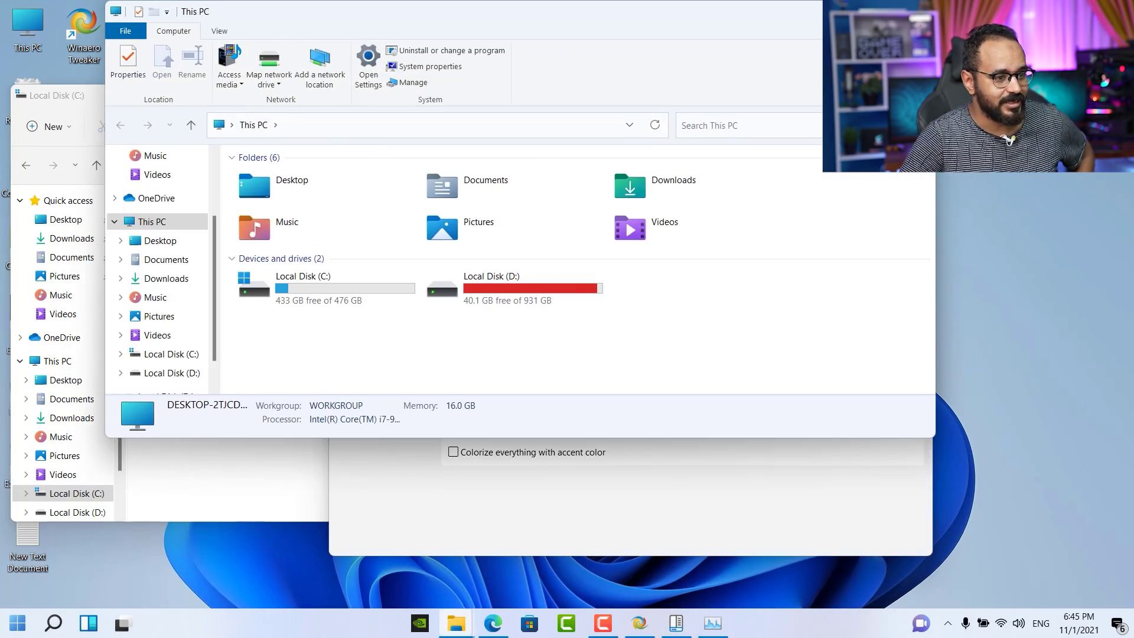
click(921, 11)
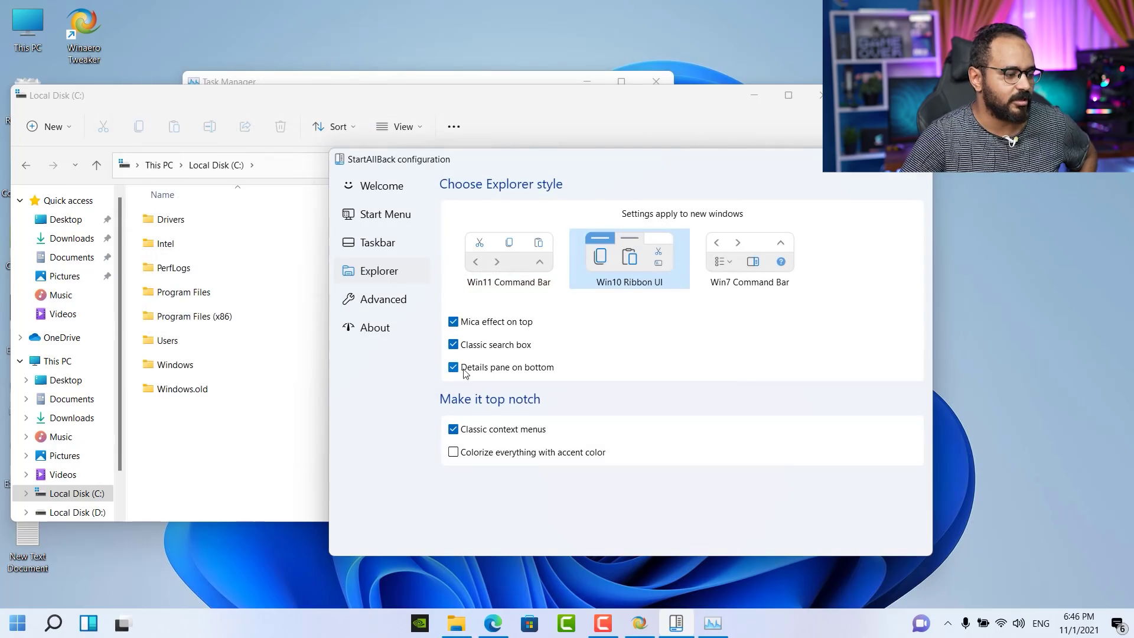
Step: Try Colorize everything with accent color, check it in This PC and Local Disk (C:), and turn the option off again
click(454, 453)
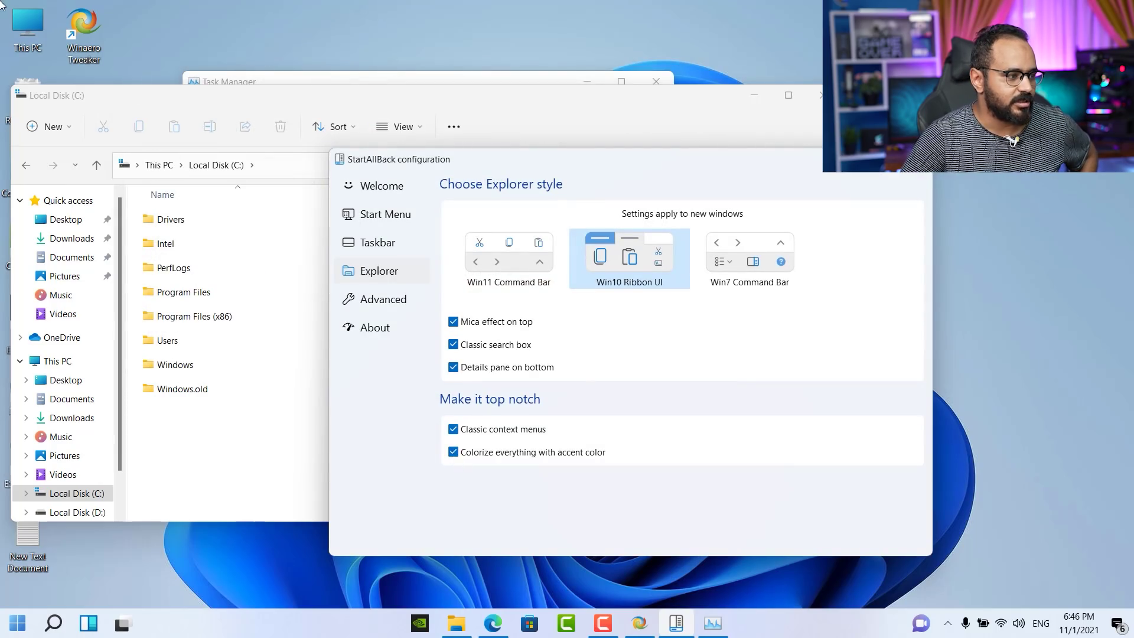
click(34, 54)
double_click(40, 33)
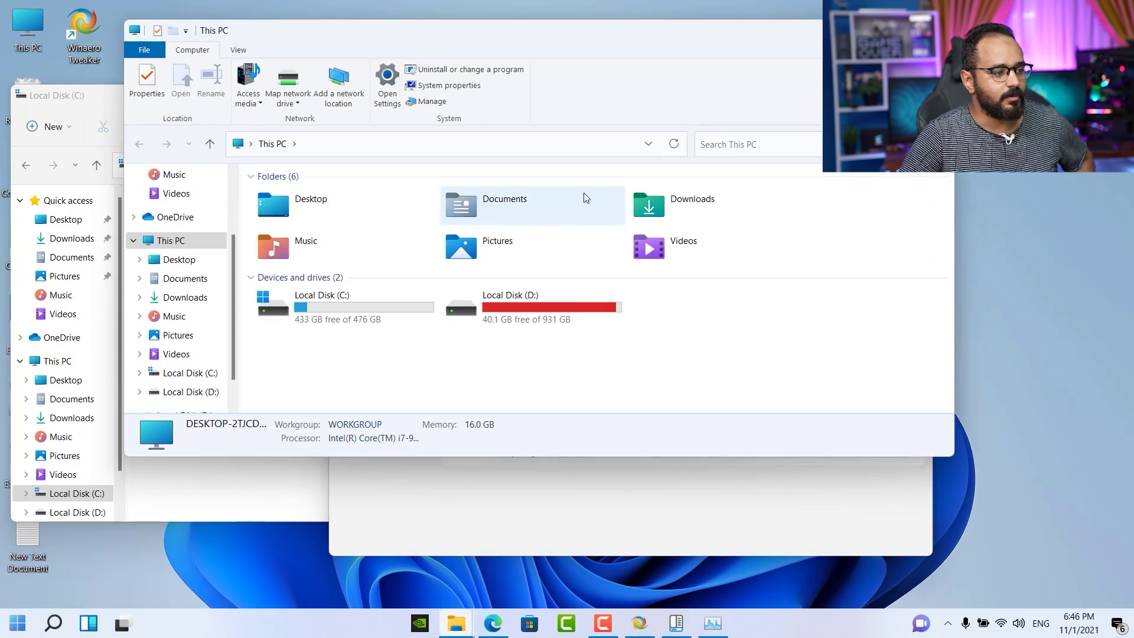
click(508, 304)
double_click(381, 304)
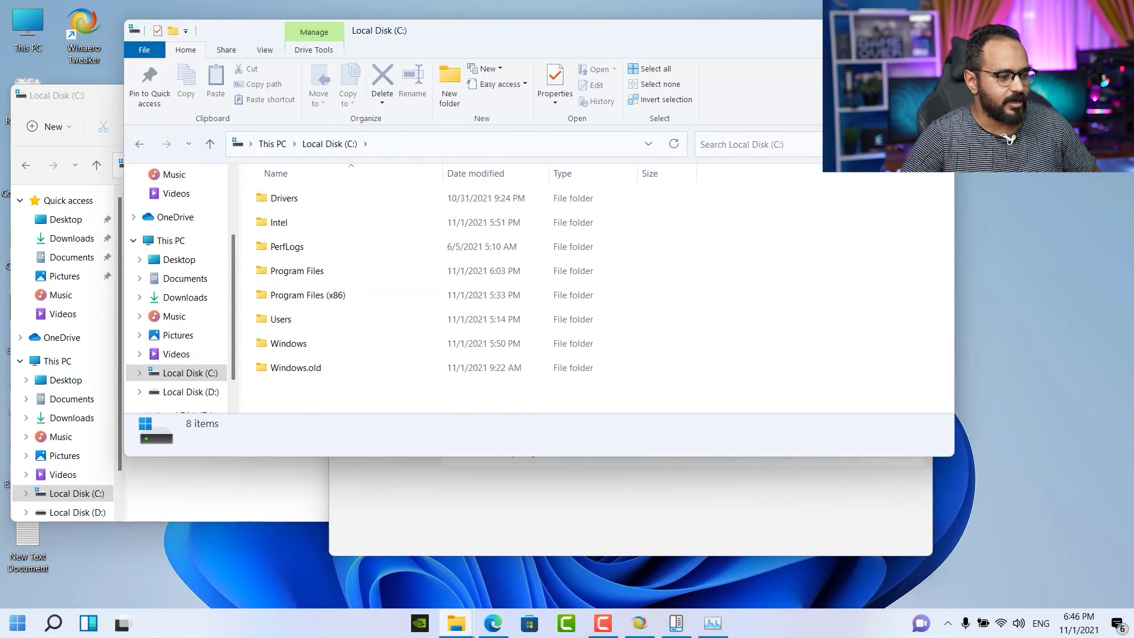
key(alt+F4)
click(455, 453)
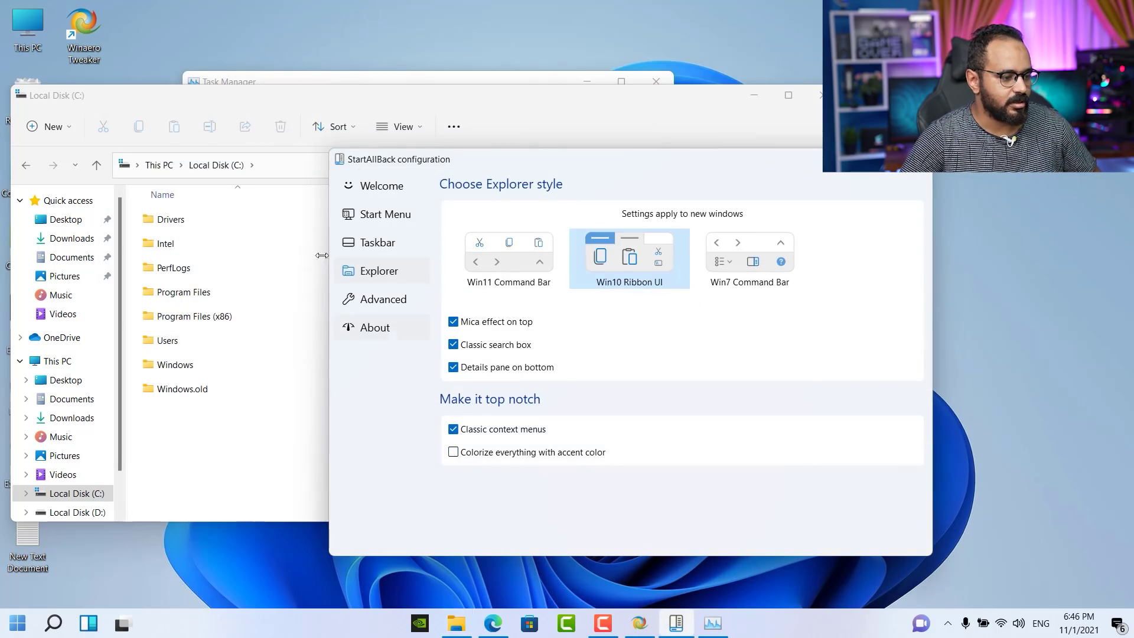
Step: Check This PC without the accent colorization and close its window
double_click(44, 37)
click(520, 331)
click(413, 326)
key(alt+F4)
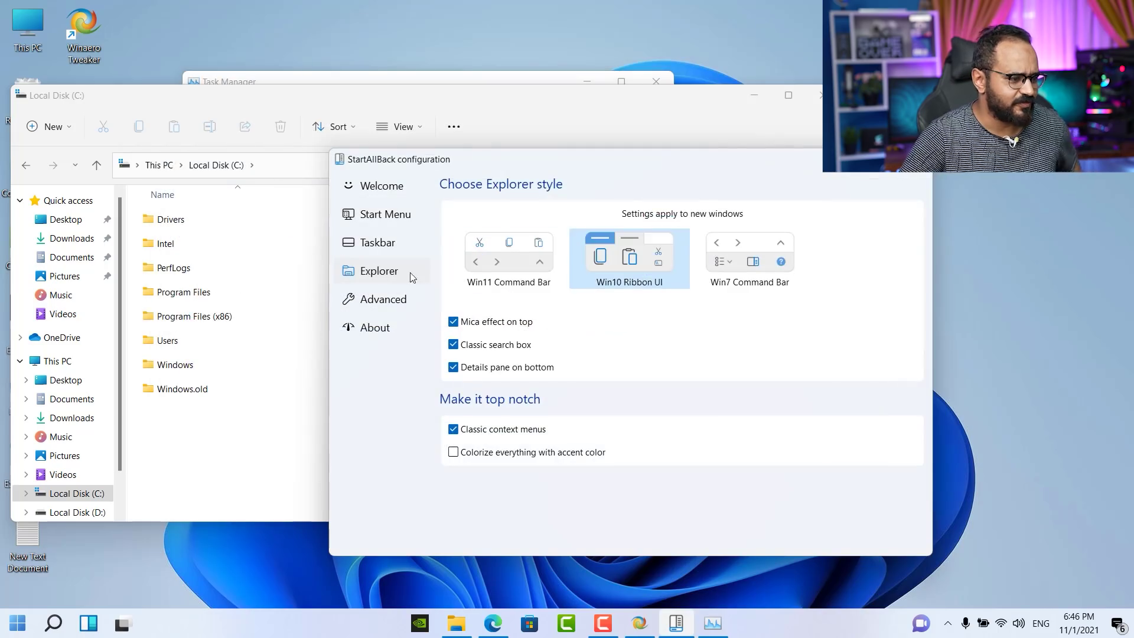
Step: Show StartAllBack's Taskbar style settings and move the configuration window up and to the left
click(378, 242)
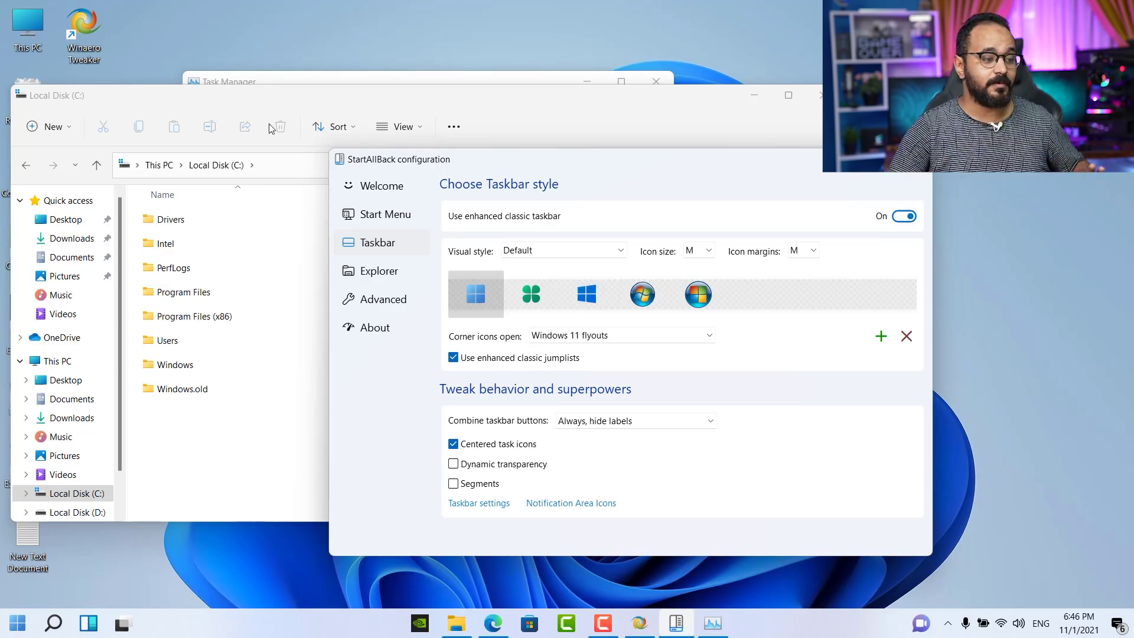
drag(638, 157, 566, 136)
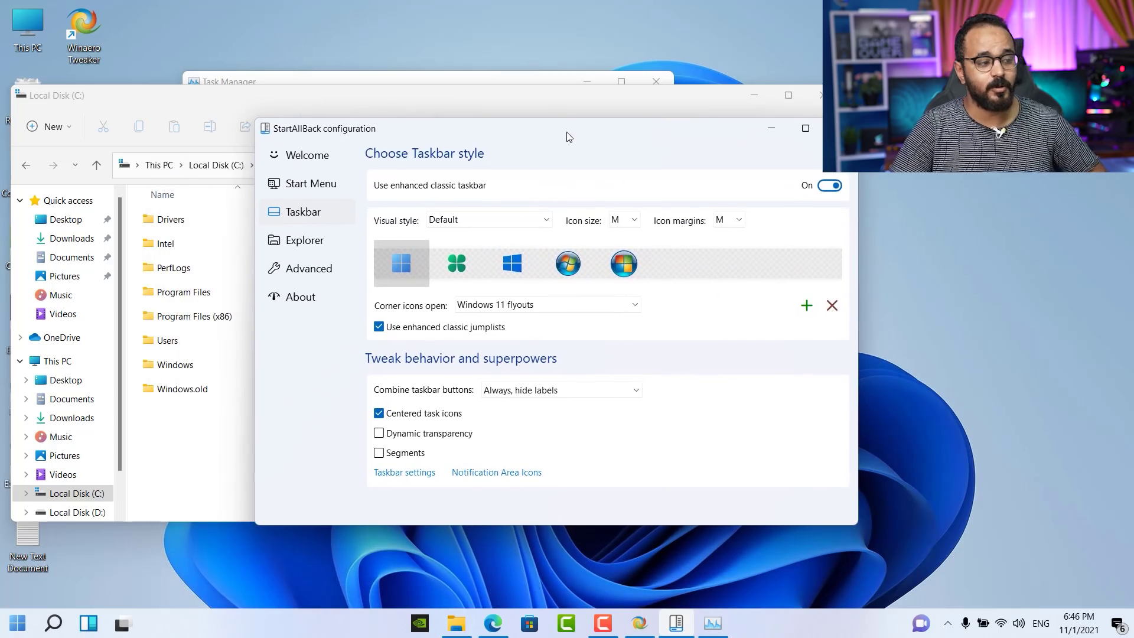